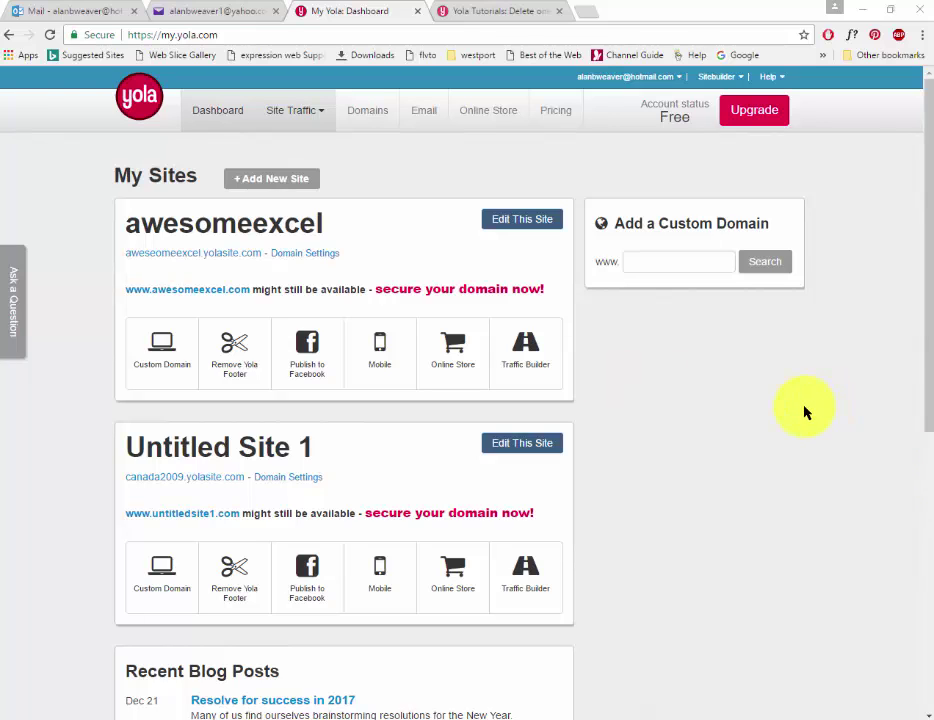
Start a new site from My Sites and scroll through the Template Gallery designs.
left_click(280, 180)
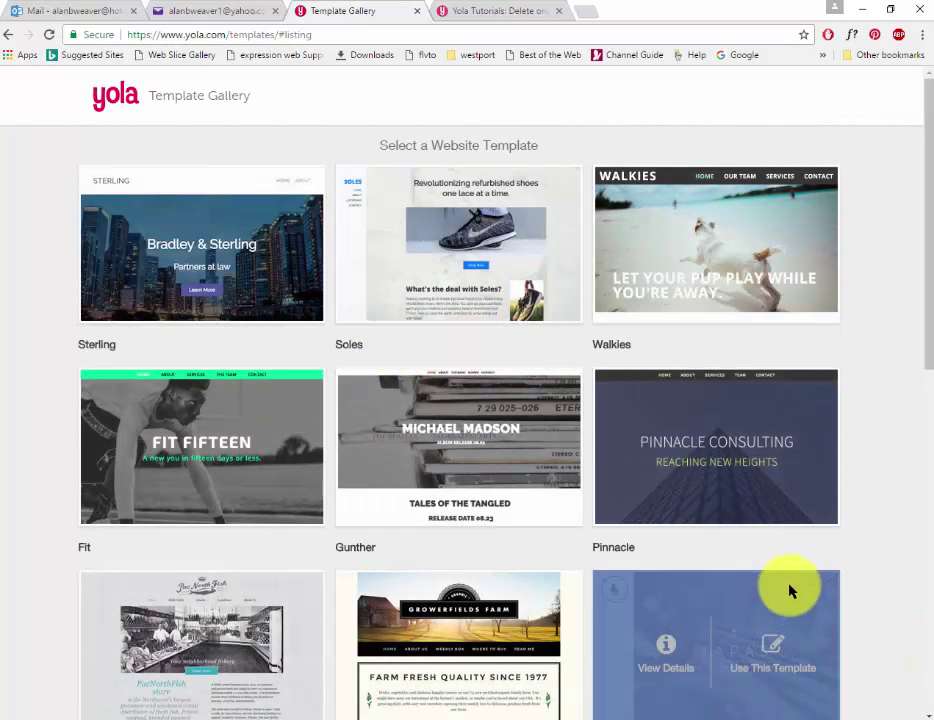
scroll(716, 520, "down", 1)
scroll(718, 514, "down", 5)
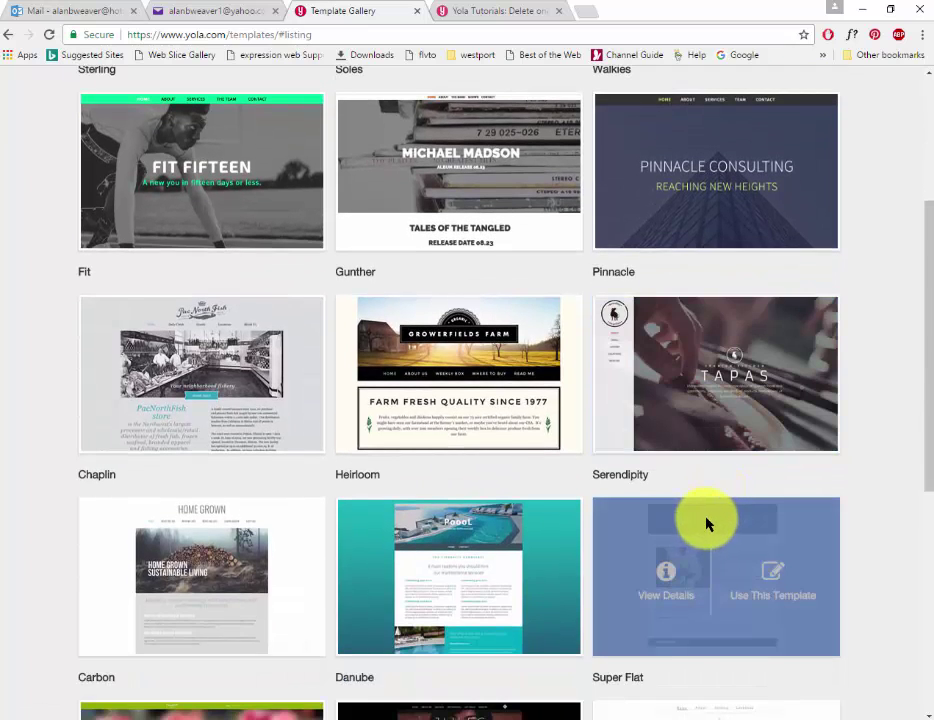
Create the site 'HotelAlan' from the Heirloom template, leaving contact details for later.
mouse_move(486, 359)
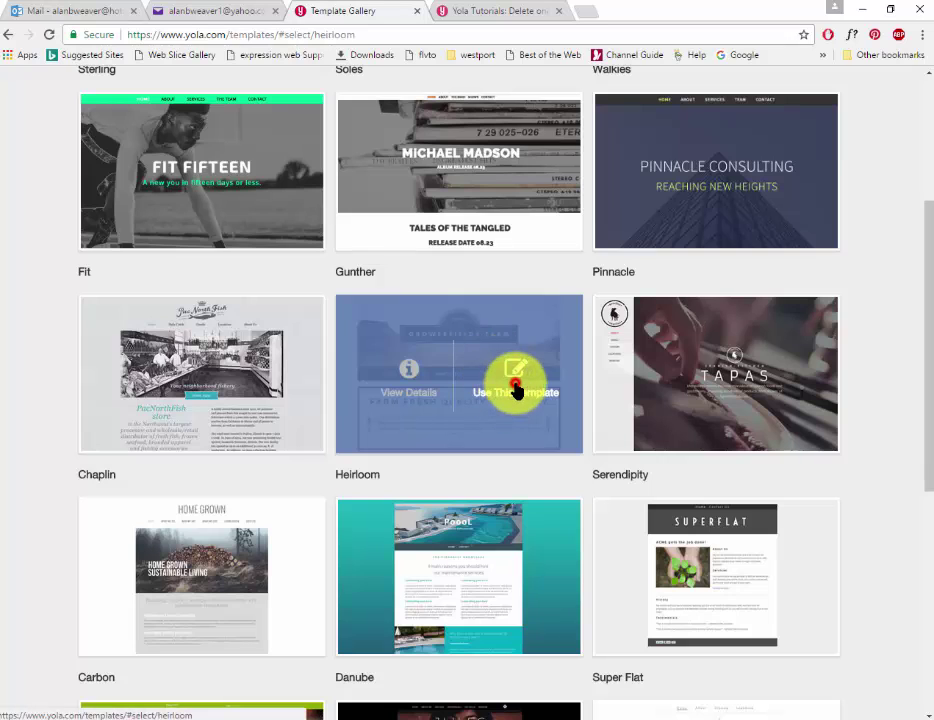
left_click(515, 390)
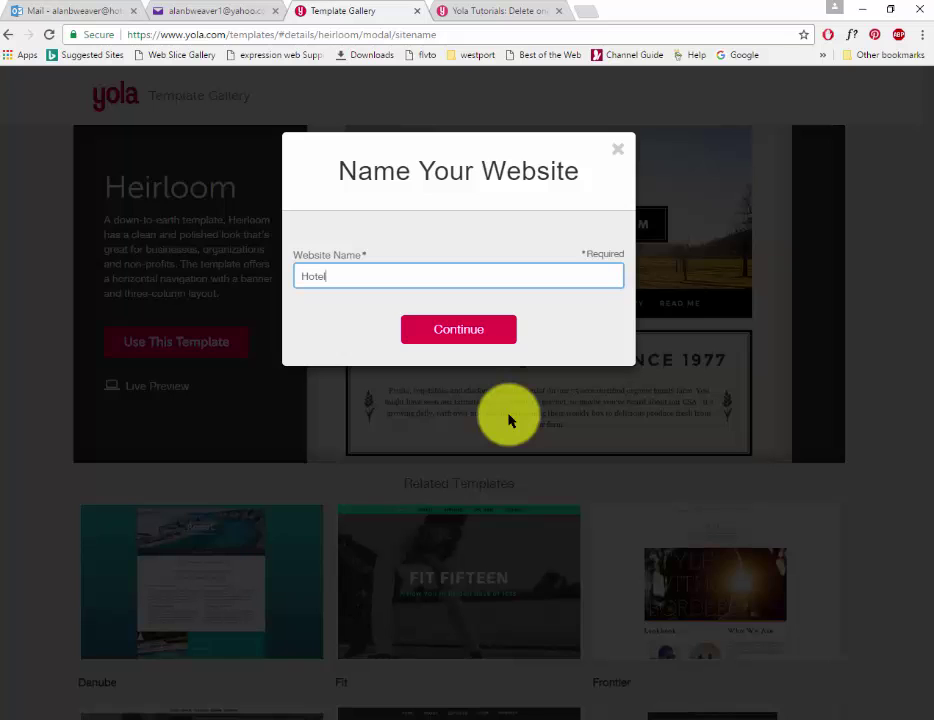
left_click(452, 330)
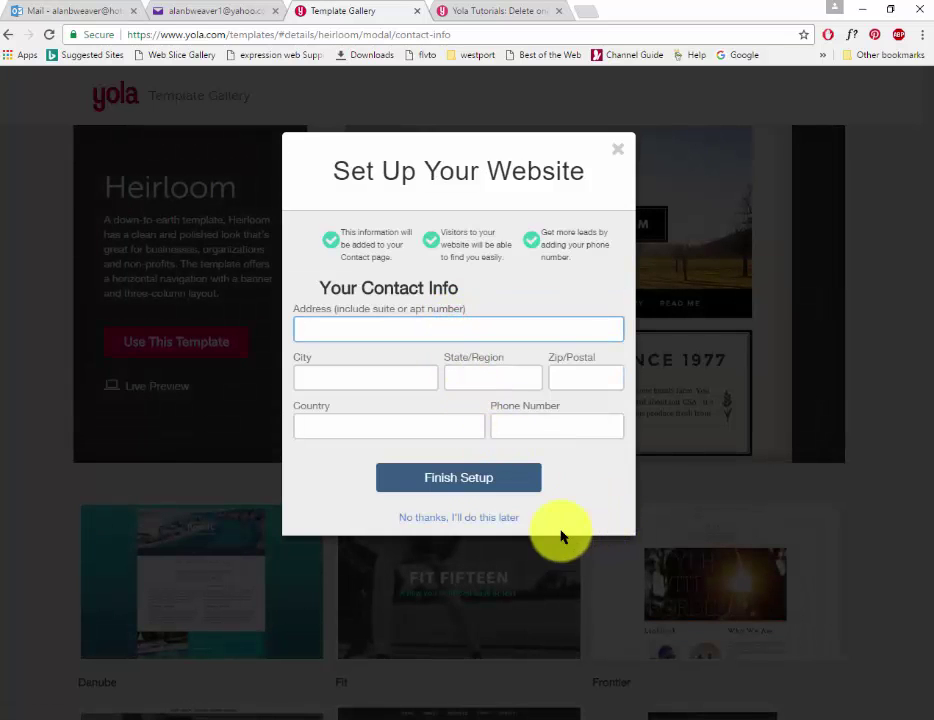
left_click(494, 518)
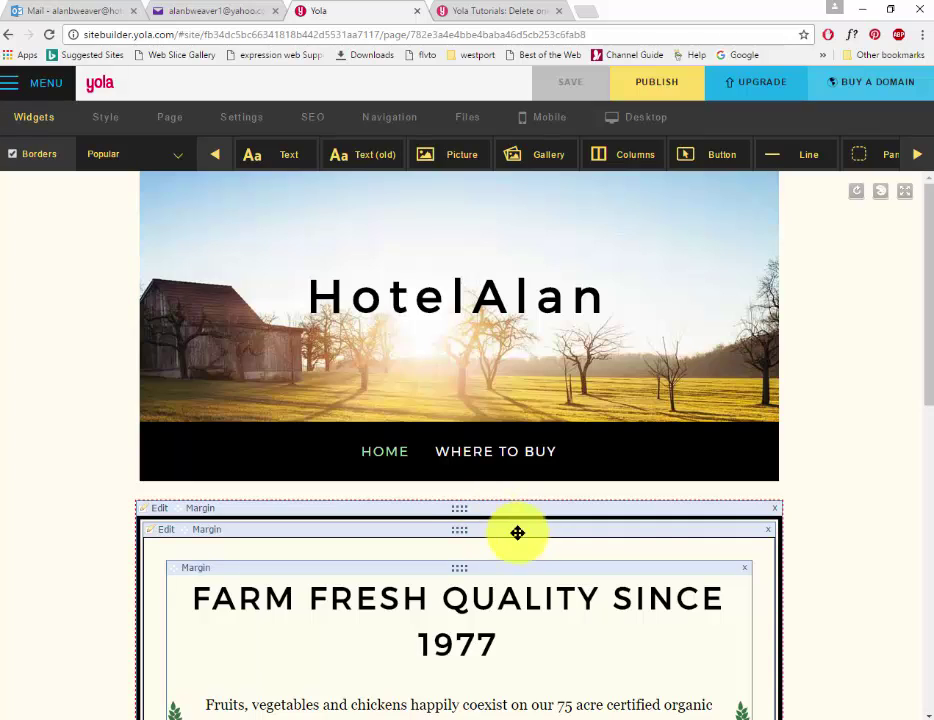
Replace the heading with 'FOUNDED 1985' and the farm paragraph with 'We have 200 rooms for your pleasure'.
scroll(800, 472, "down", 2)
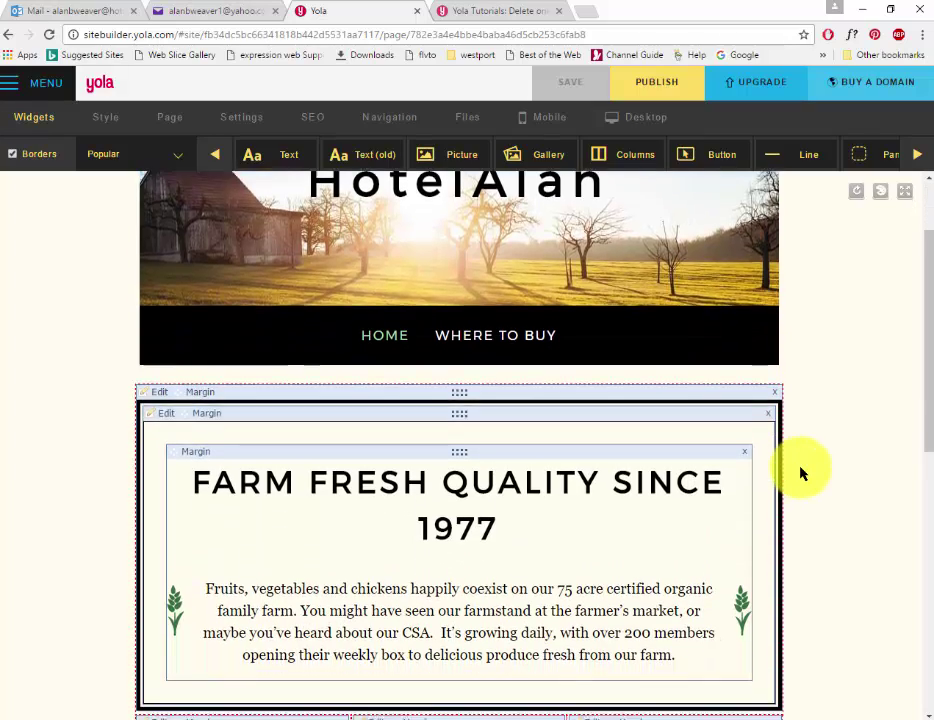
scroll(800, 465, "up", 1)
scroll(800, 455, "up", 1)
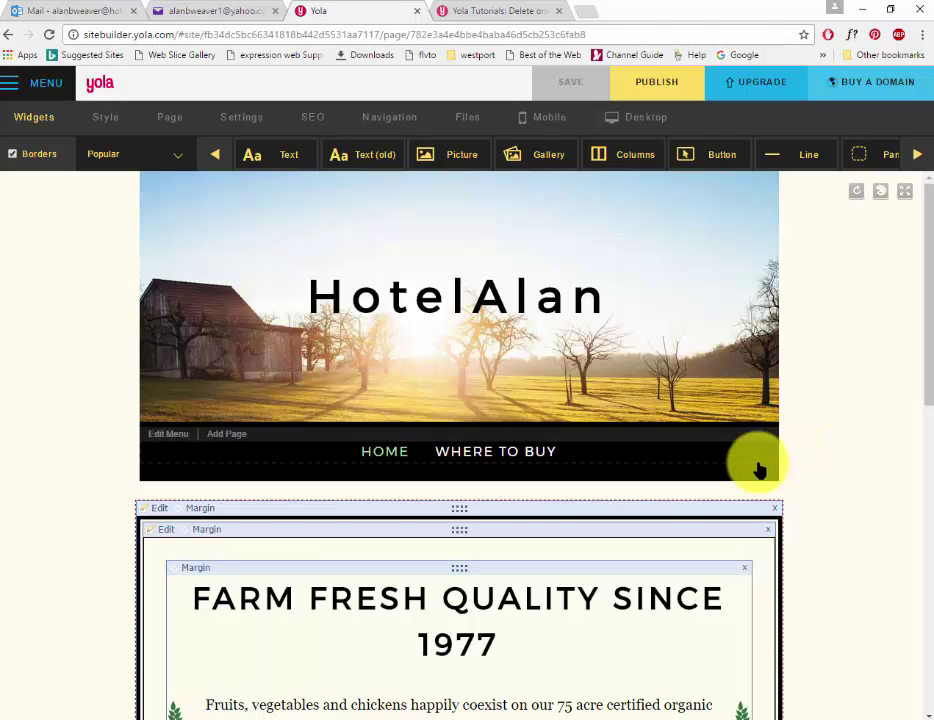
left_click(536, 611)
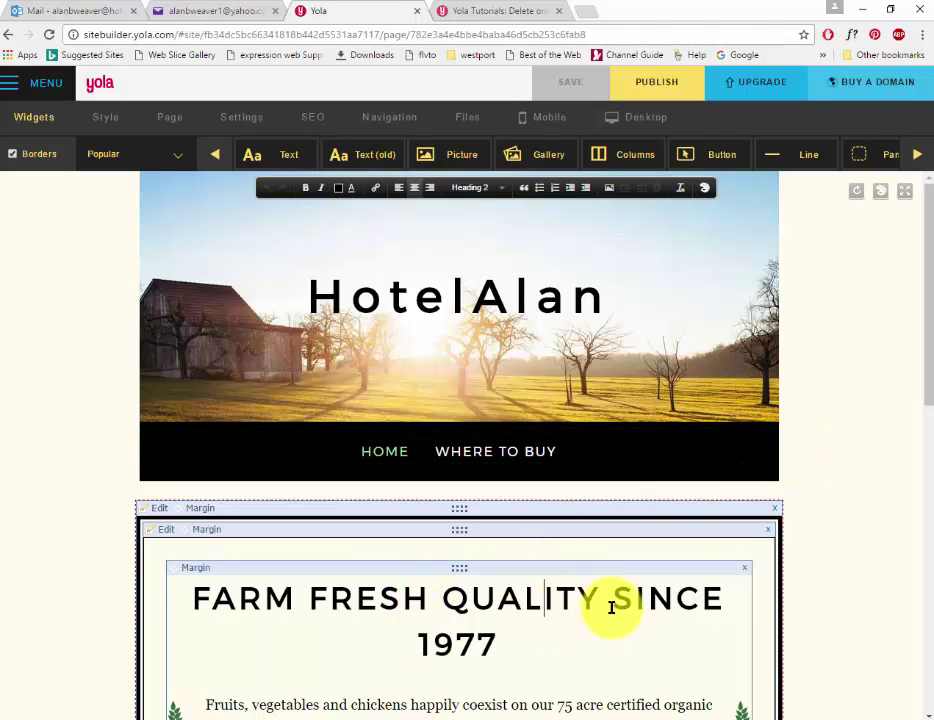
scroll(590, 618, "down", 1)
left_click(521, 578)
left_click_drag(521, 578, 197, 527)
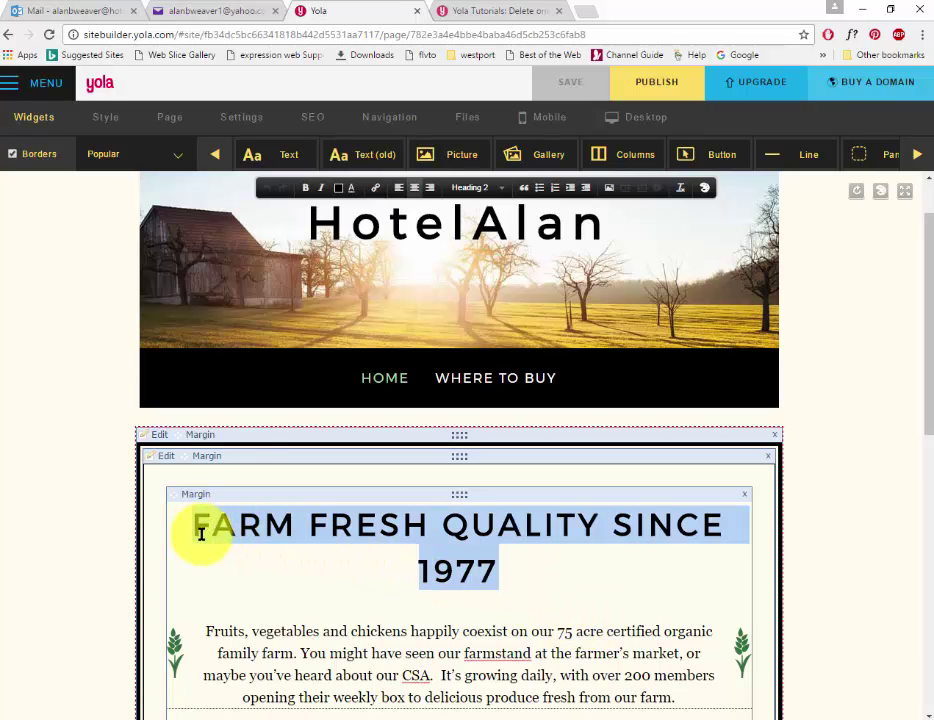
type("FOUNDED")
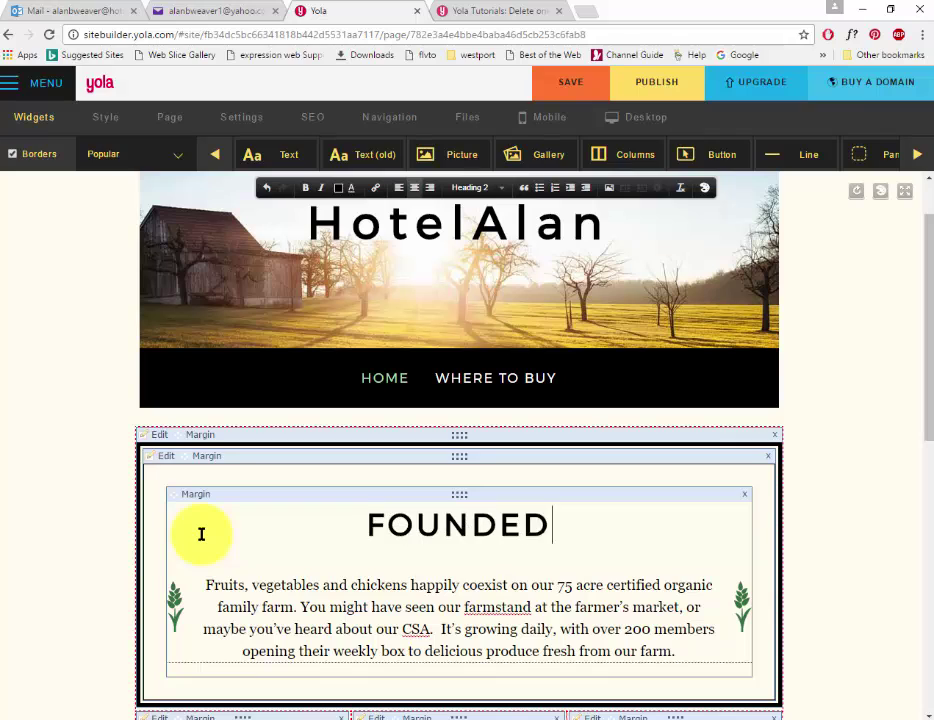
type(" 1985")
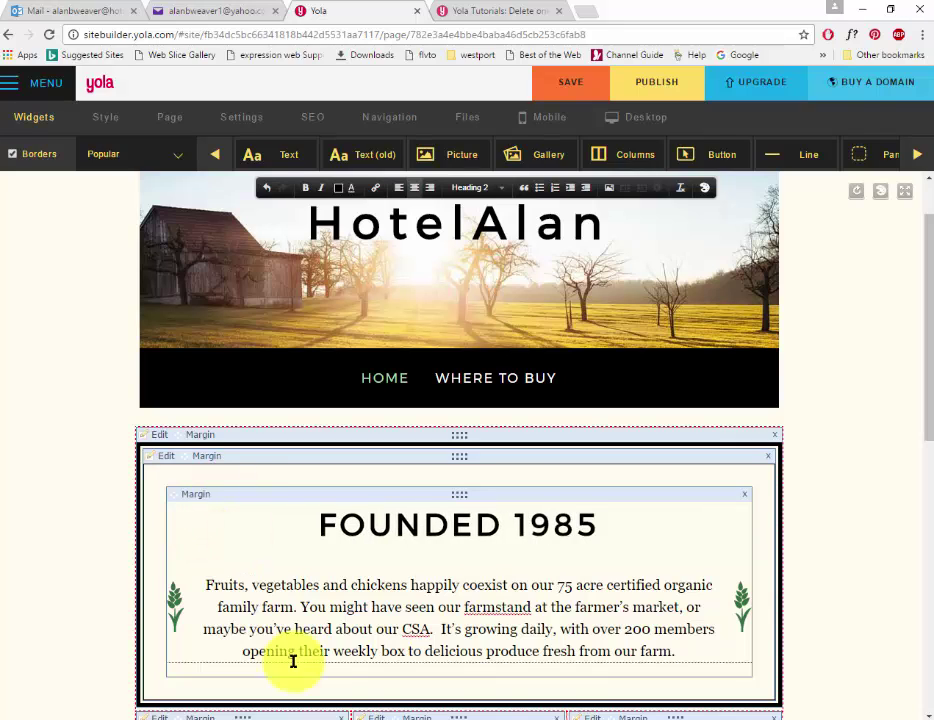
left_click_drag(689, 651, 206, 585)
type("We")
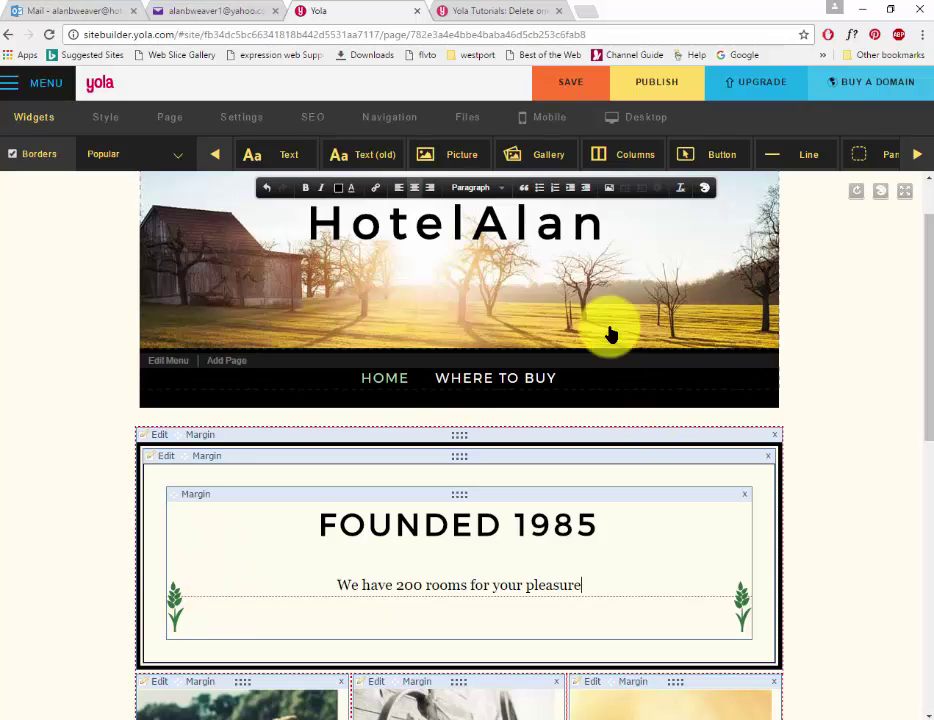
Set the header to 'Hotel Alan' with tagline 'over 20 people pleased with us', applied to all pages.
left_click(478, 230)
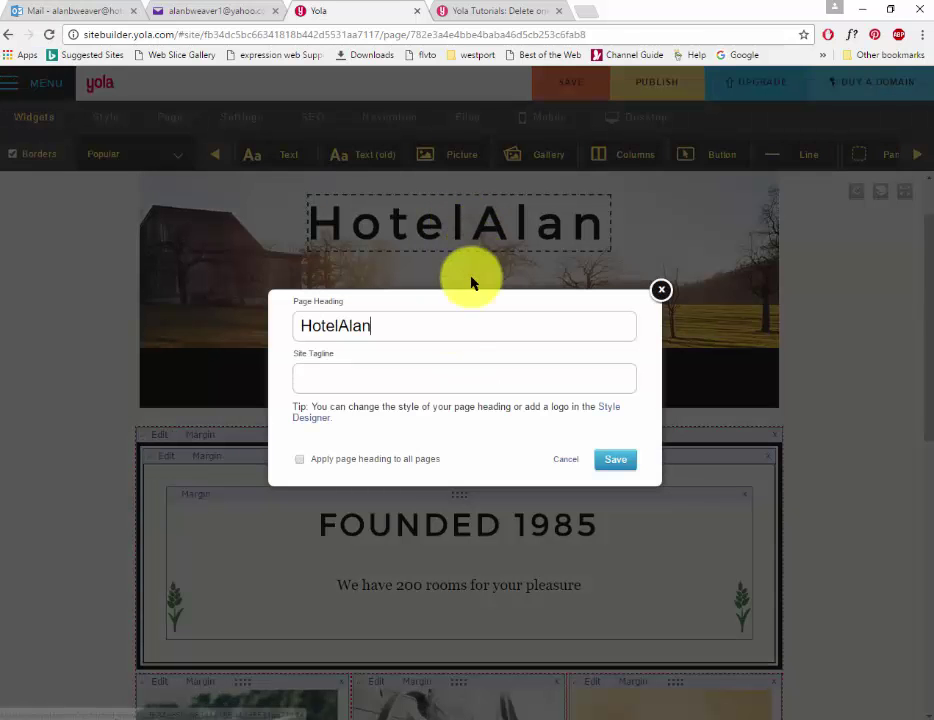
left_click(340, 325)
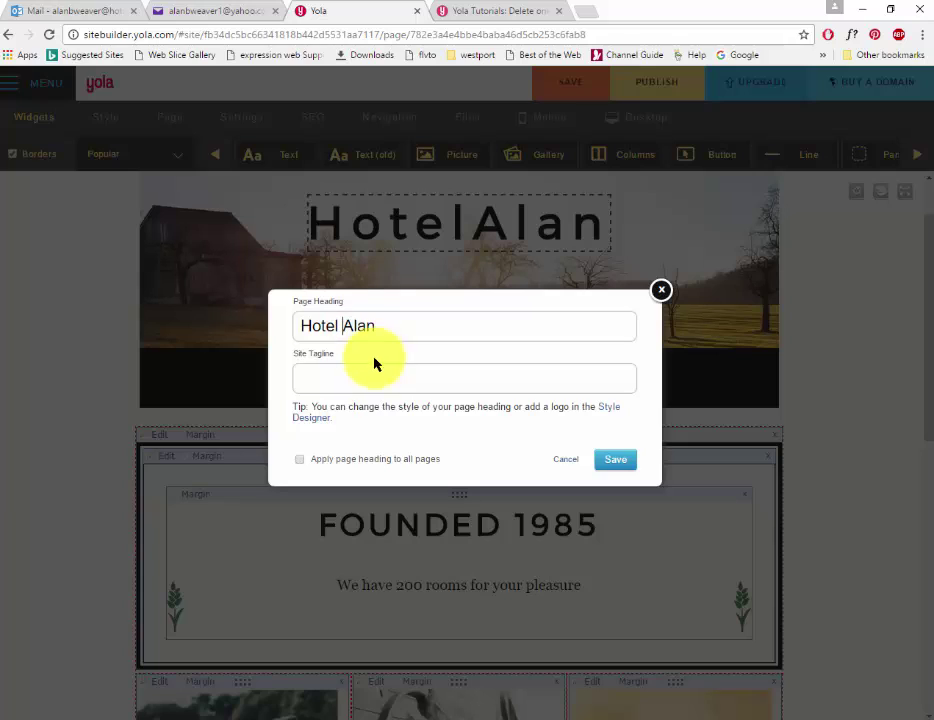
left_click(328, 376)
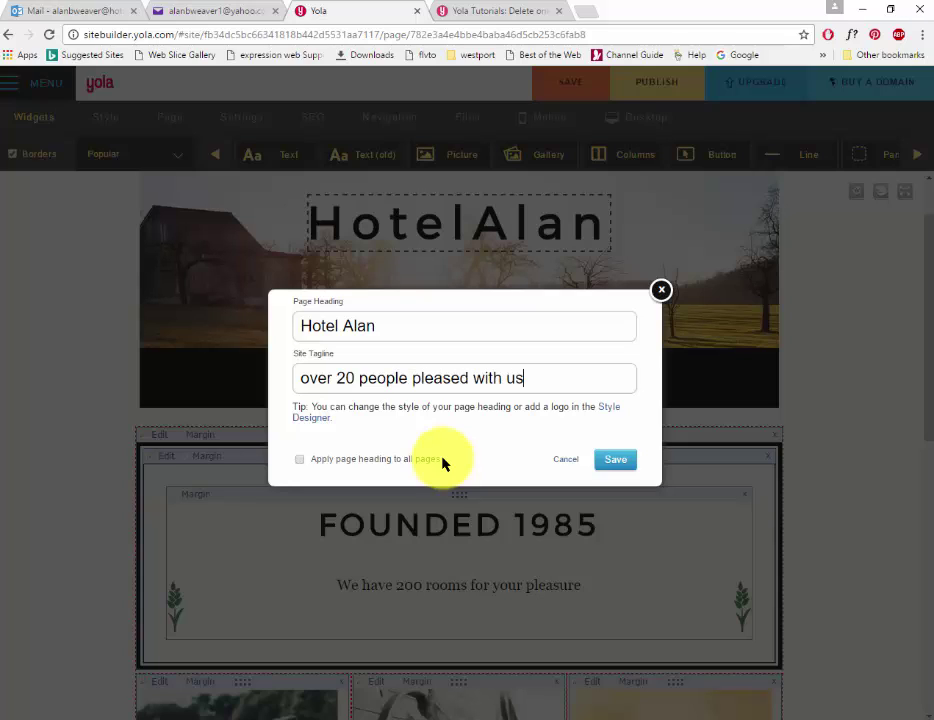
left_click(300, 459)
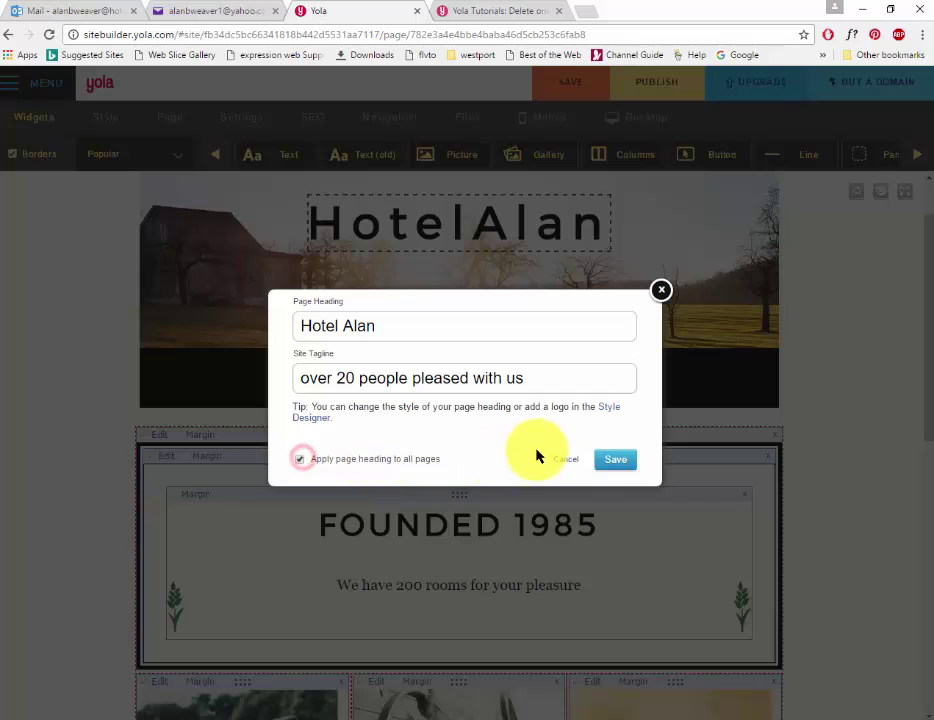
left_click(615, 460)
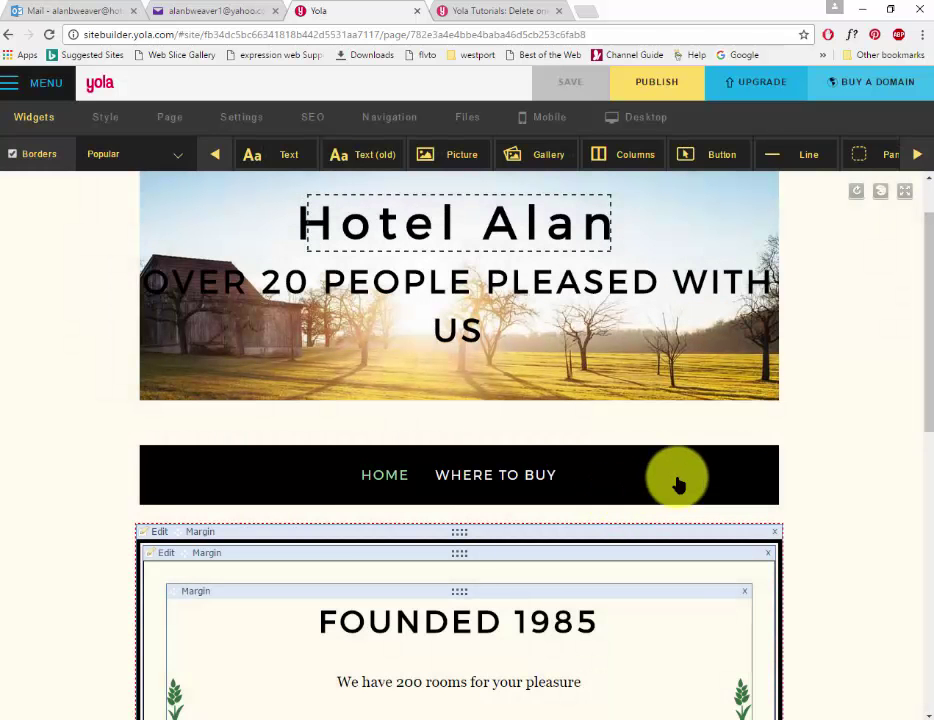
left_click(430, 308)
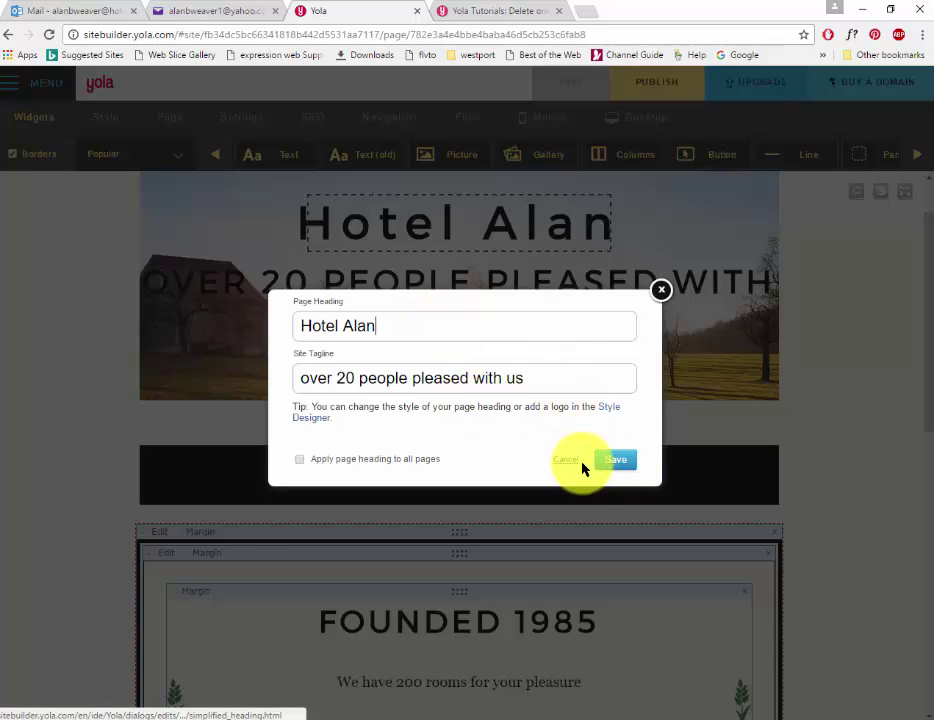
left_click(612, 460)
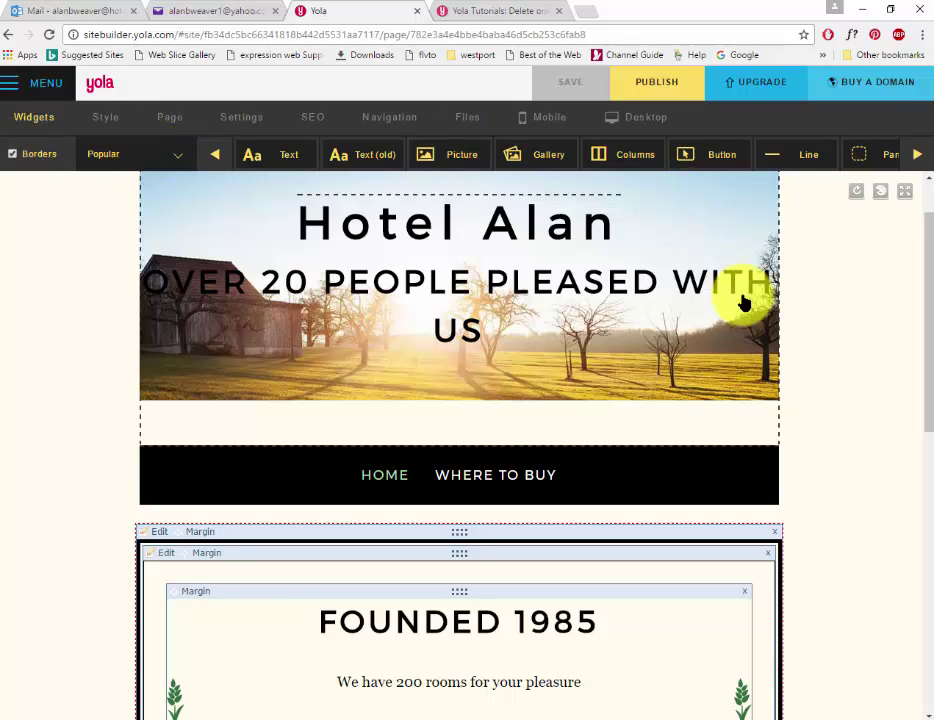
In the site style settings, compare light and dark styles and keep the light style.
scroll(652, 392, "down", 15)
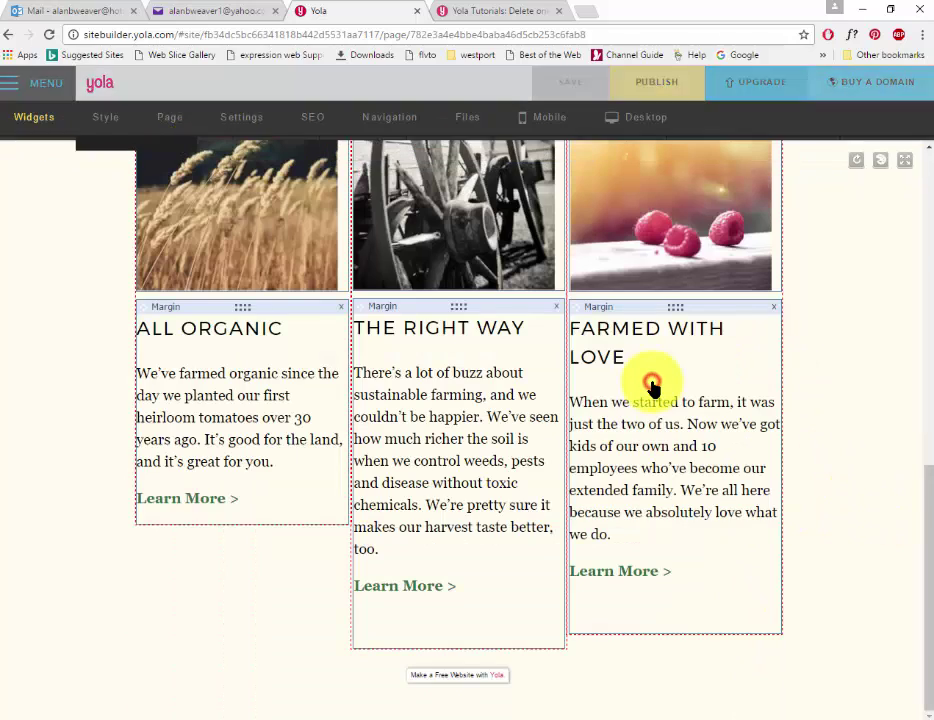
left_click(652, 387)
left_click_drag(925, 432, 901, 140)
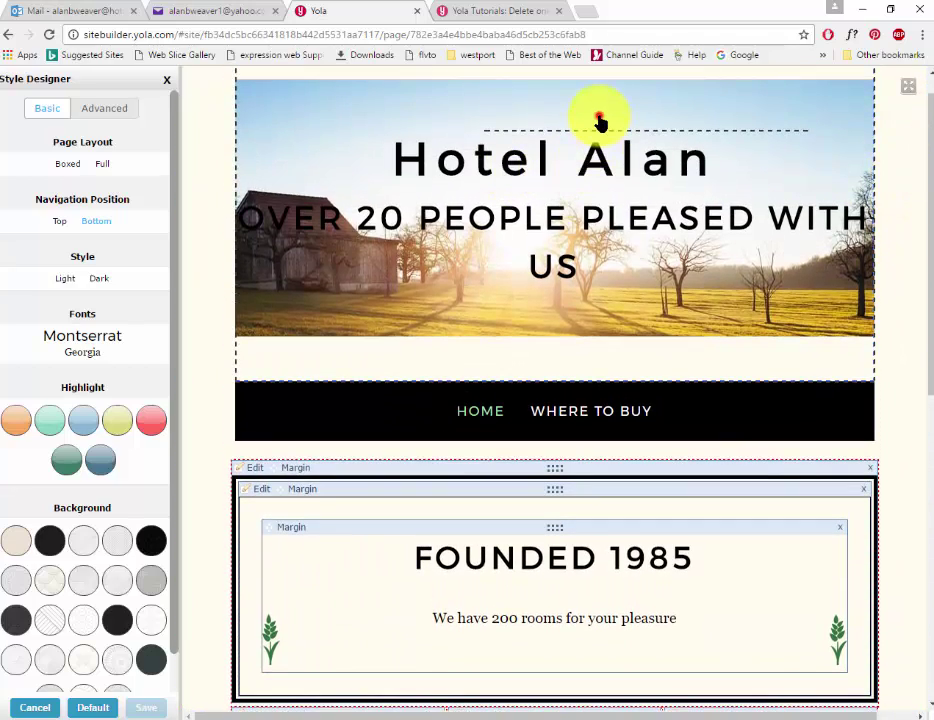
left_click(60, 281)
left_click(104, 280)
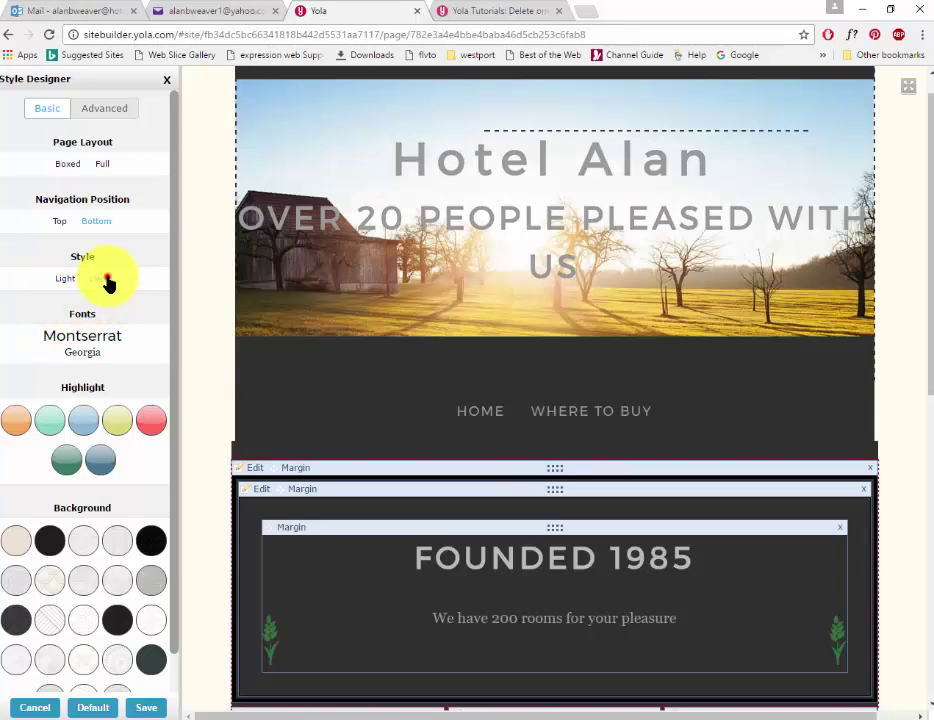
left_click(64, 281)
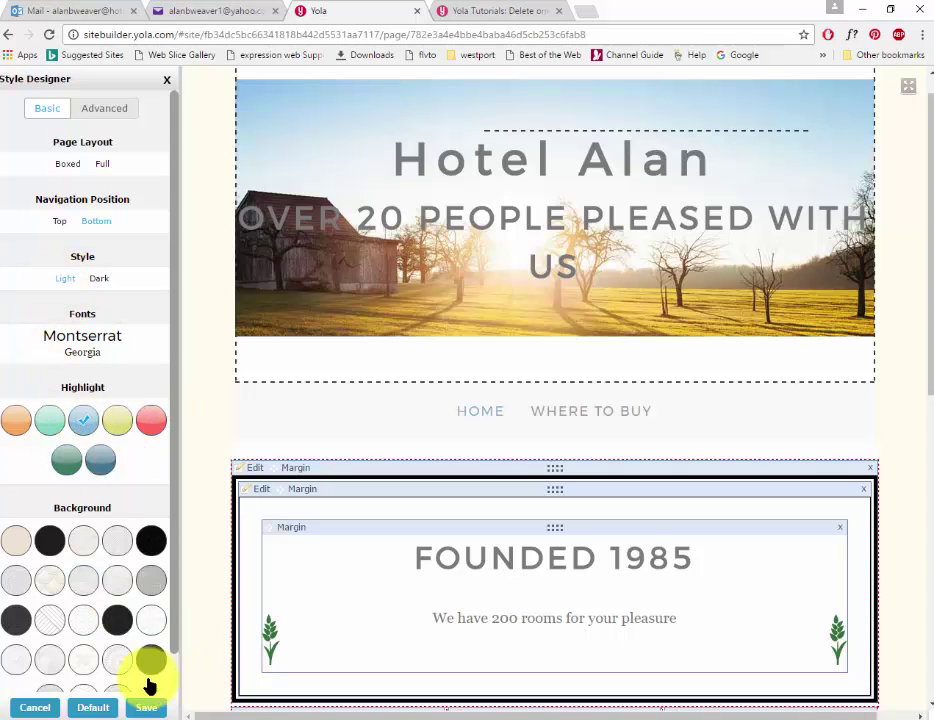
Choose a light patterned page background and save it for all pages.
left_click(119, 581)
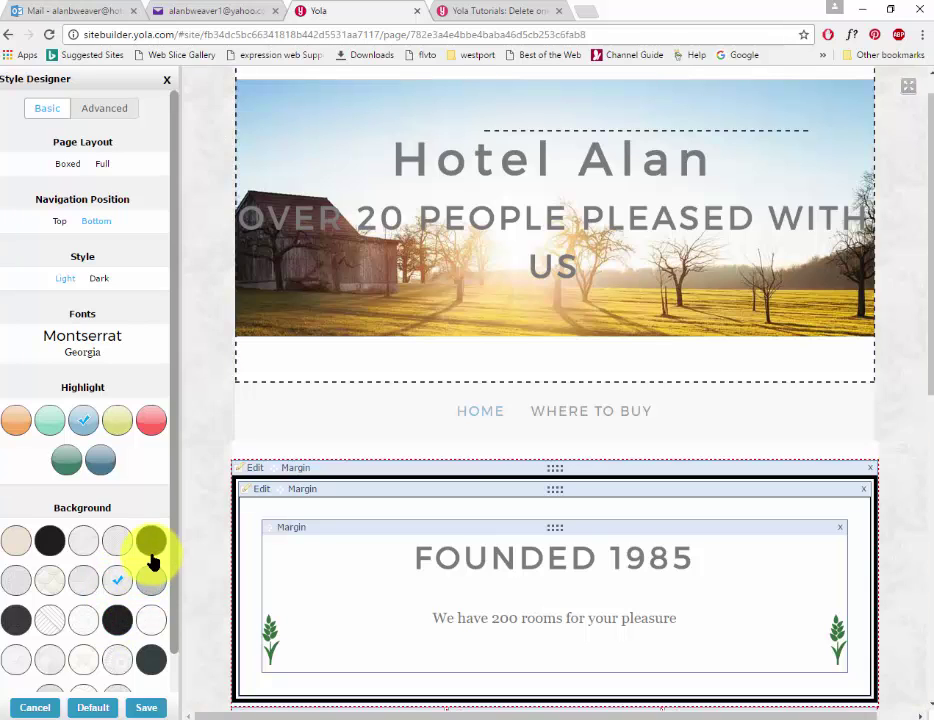
left_click(150, 543)
left_click(158, 585)
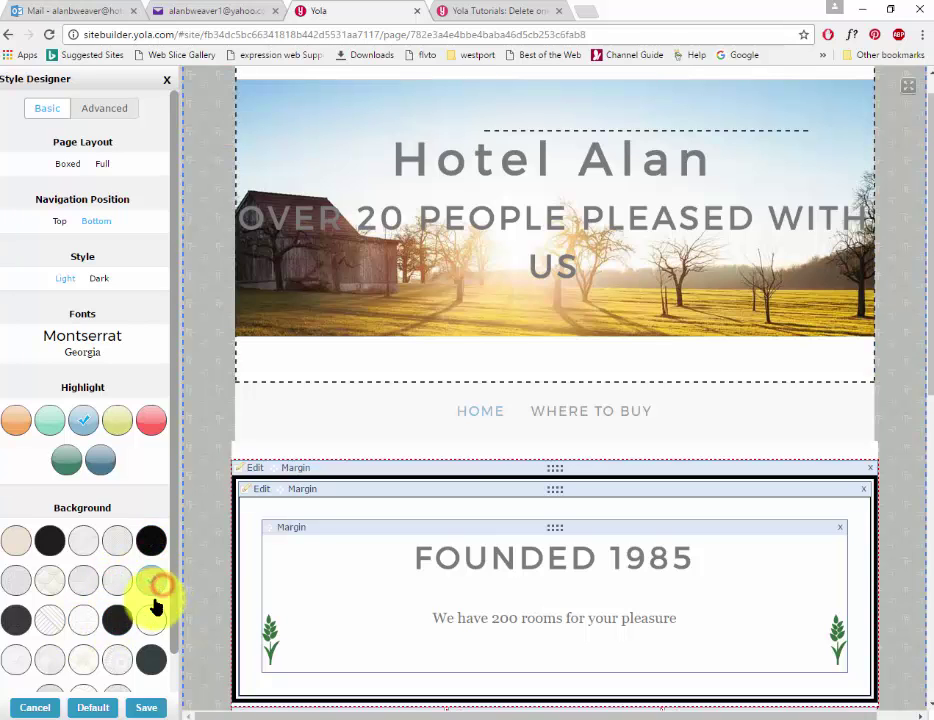
left_click(117, 620)
left_click(88, 661)
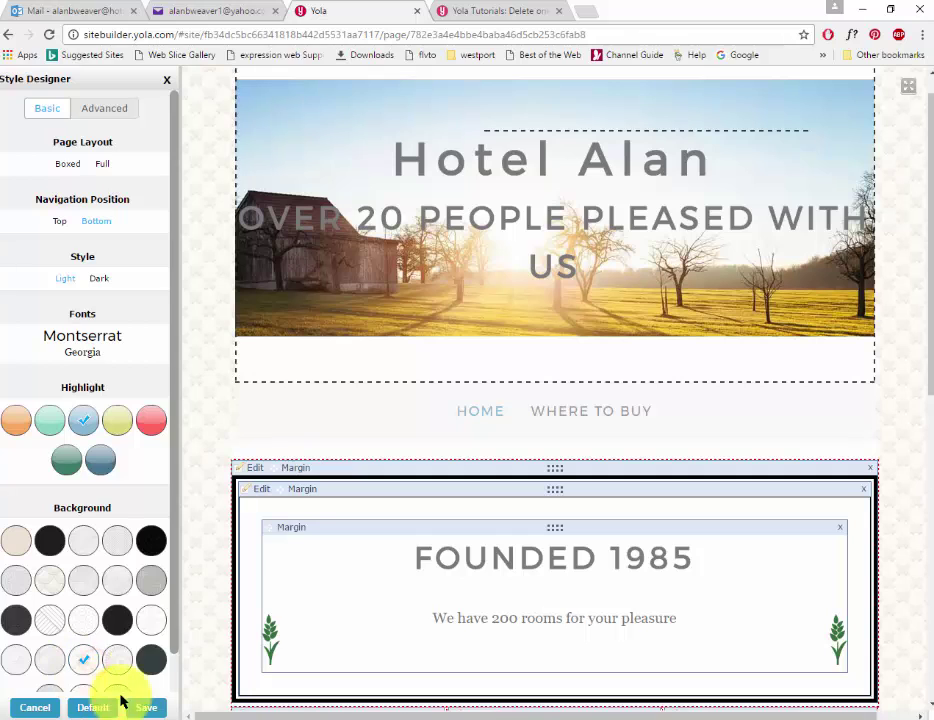
left_click_drag(173, 620, 182, 698)
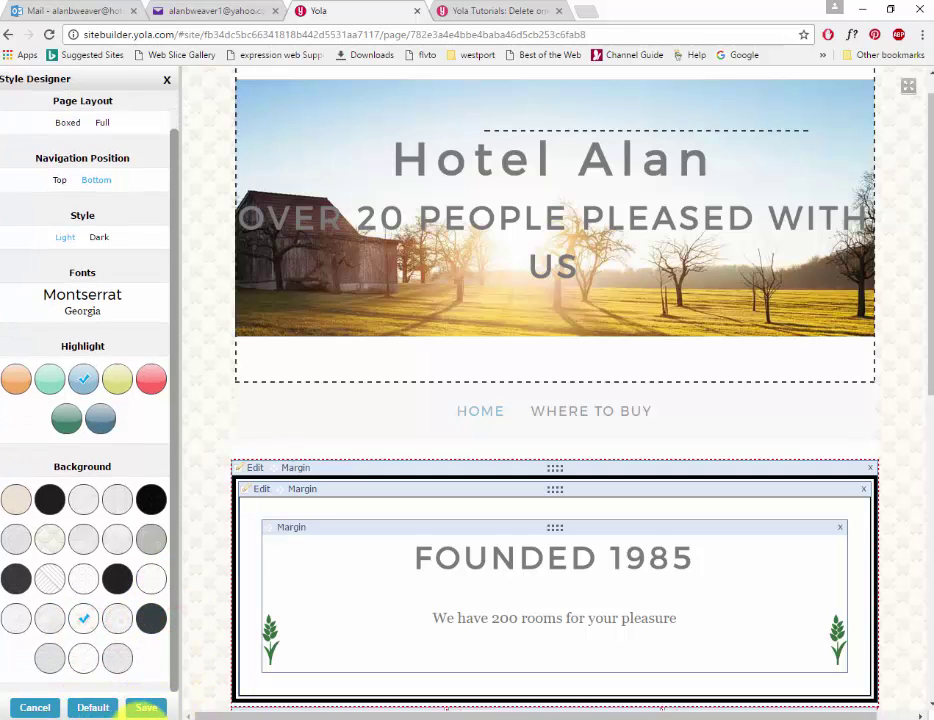
left_click(147, 710)
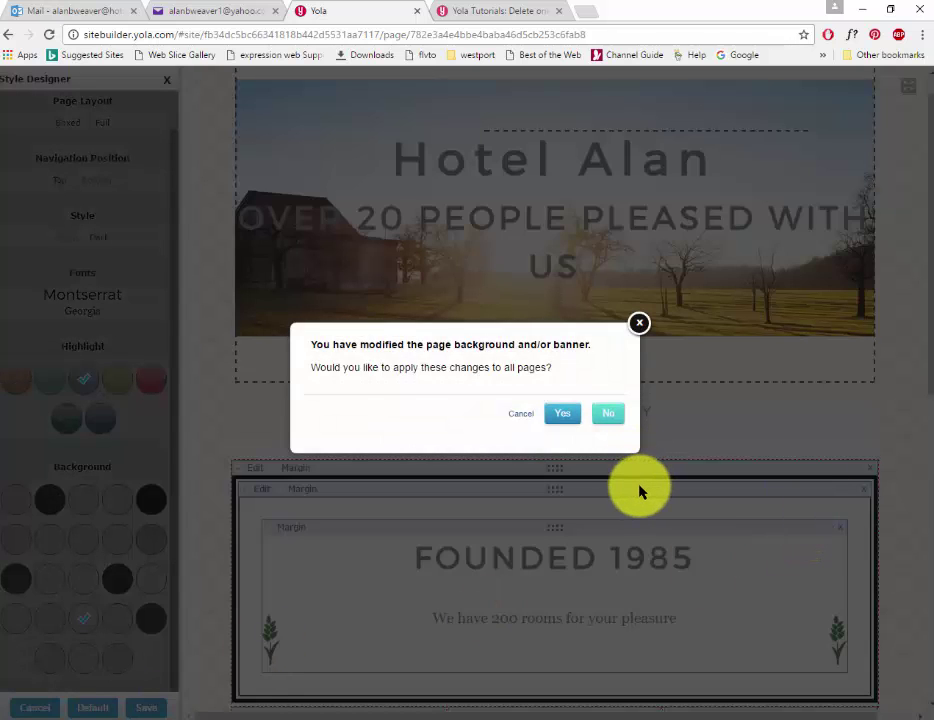
left_click(565, 413)
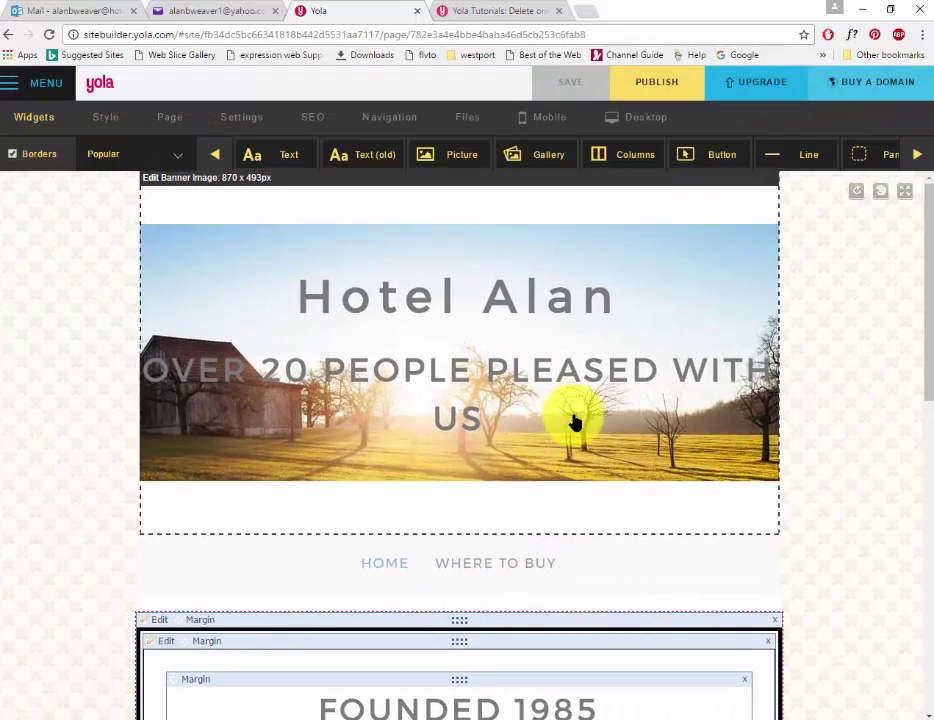
Reopen the Style Designer, check its Advanced settings, and return to the Basic tab.
left_click(737, 239)
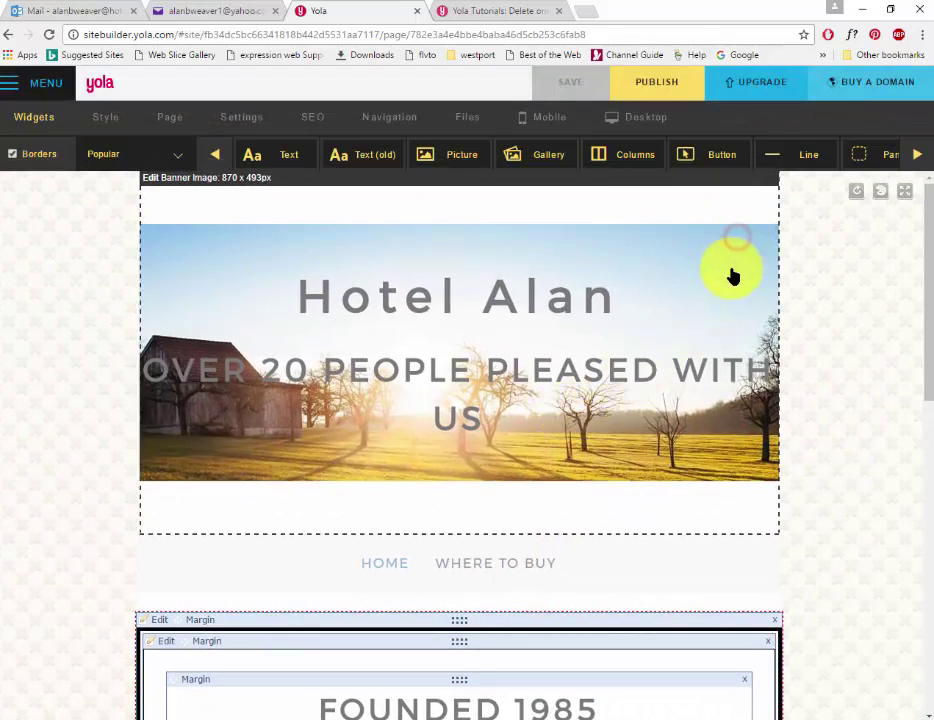
scroll(745, 275, "down", 10)
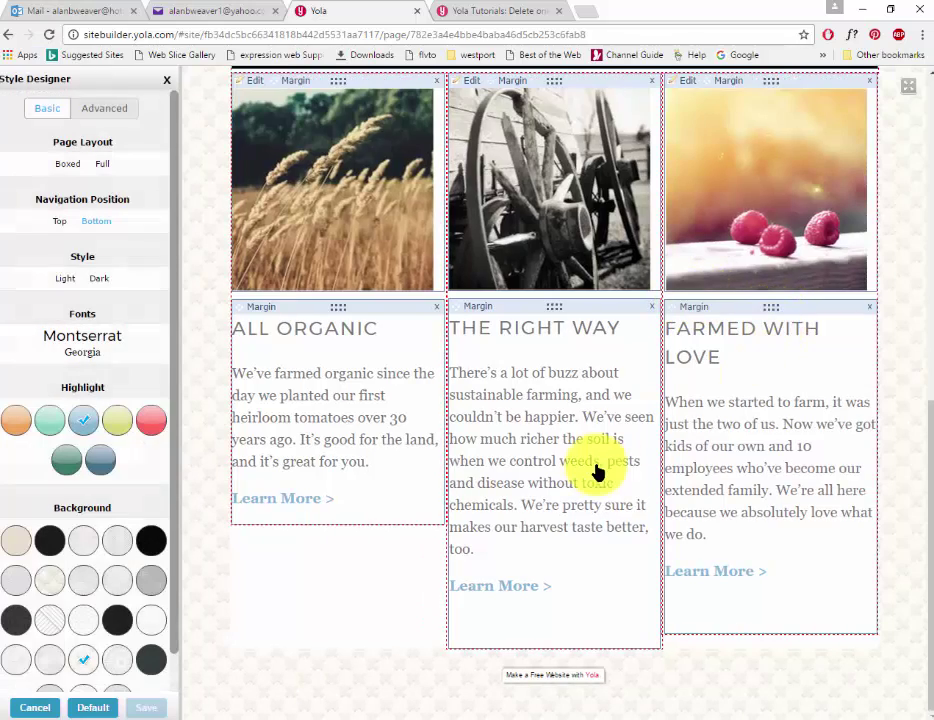
scroll(924, 410, "up", 3)
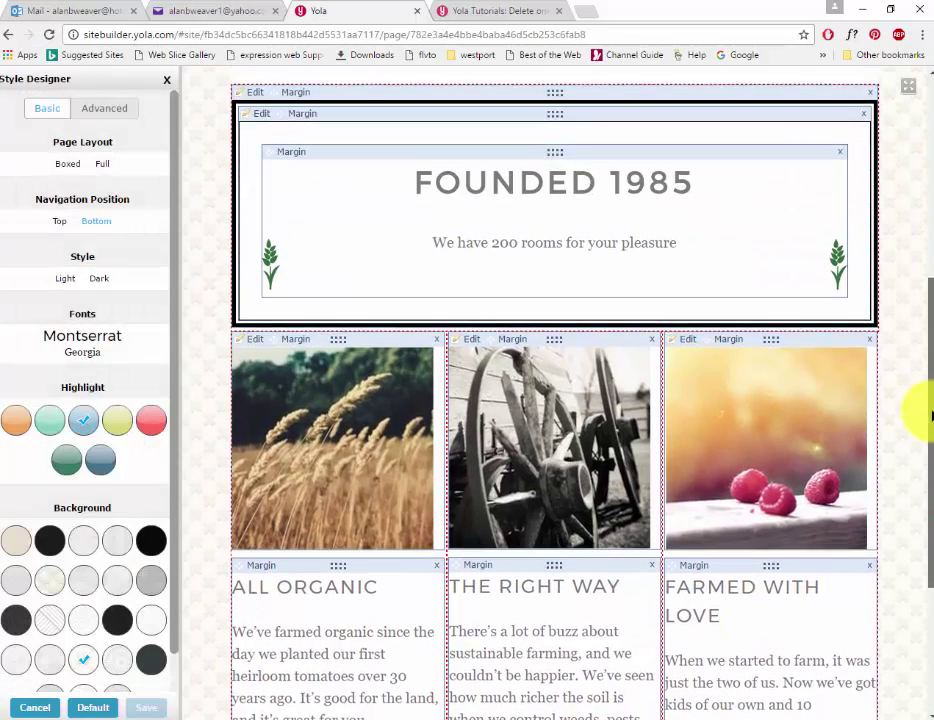
scroll(924, 415, "down", 1)
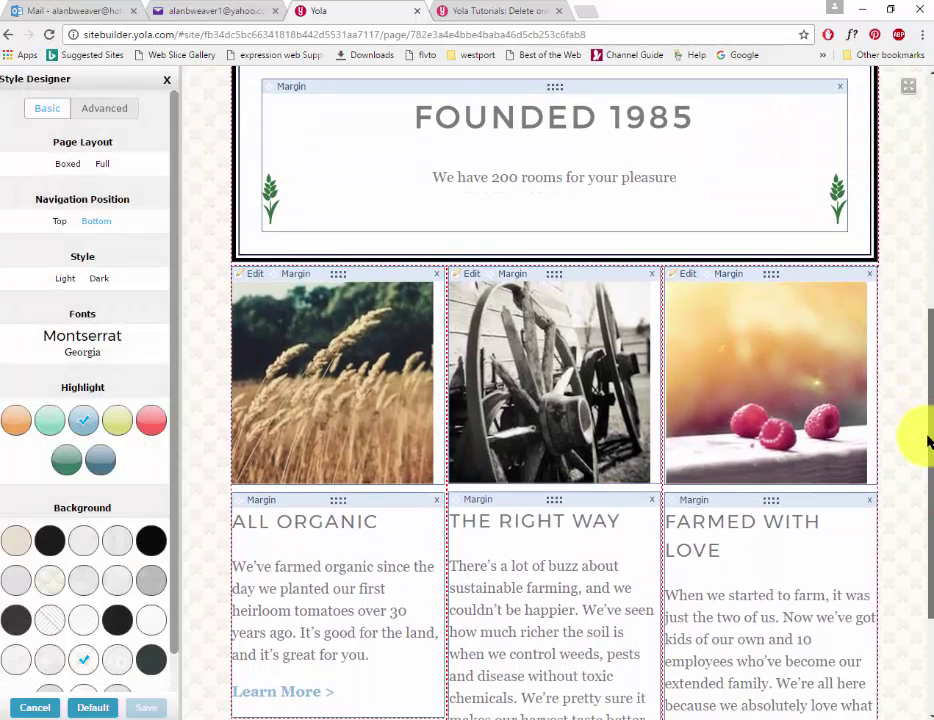
left_click(433, 276)
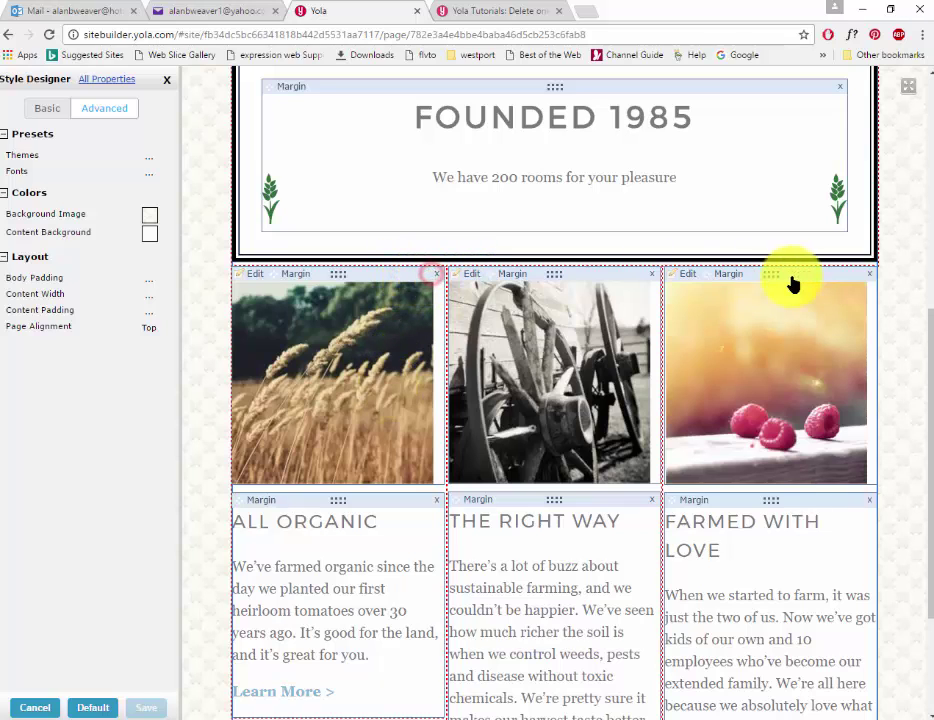
left_click(6, 137)
left_click(38, 109)
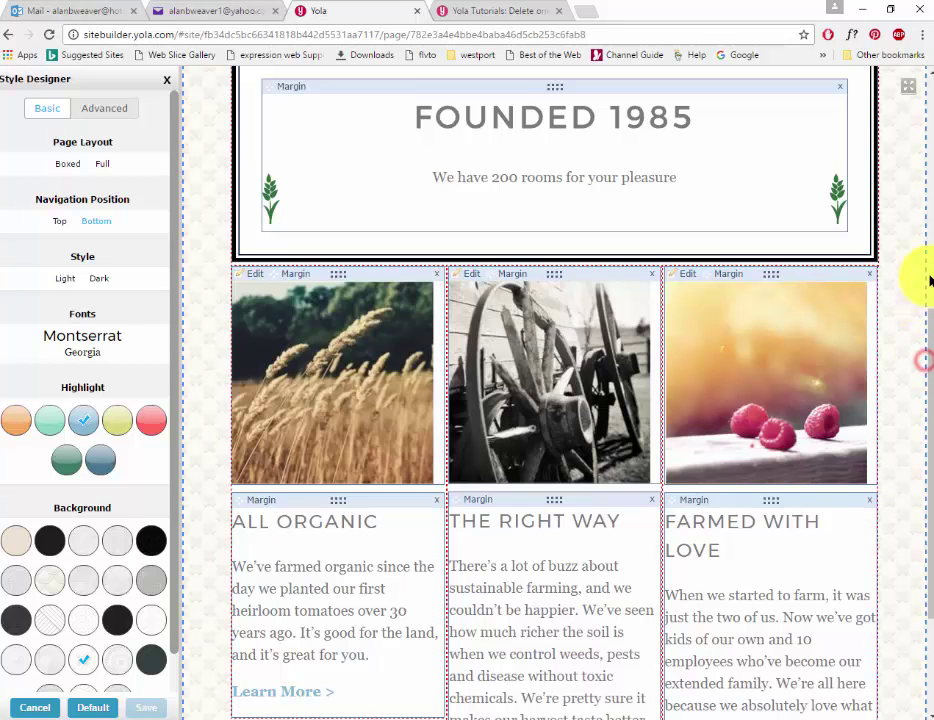
left_click_drag(921, 333, 919, 146)
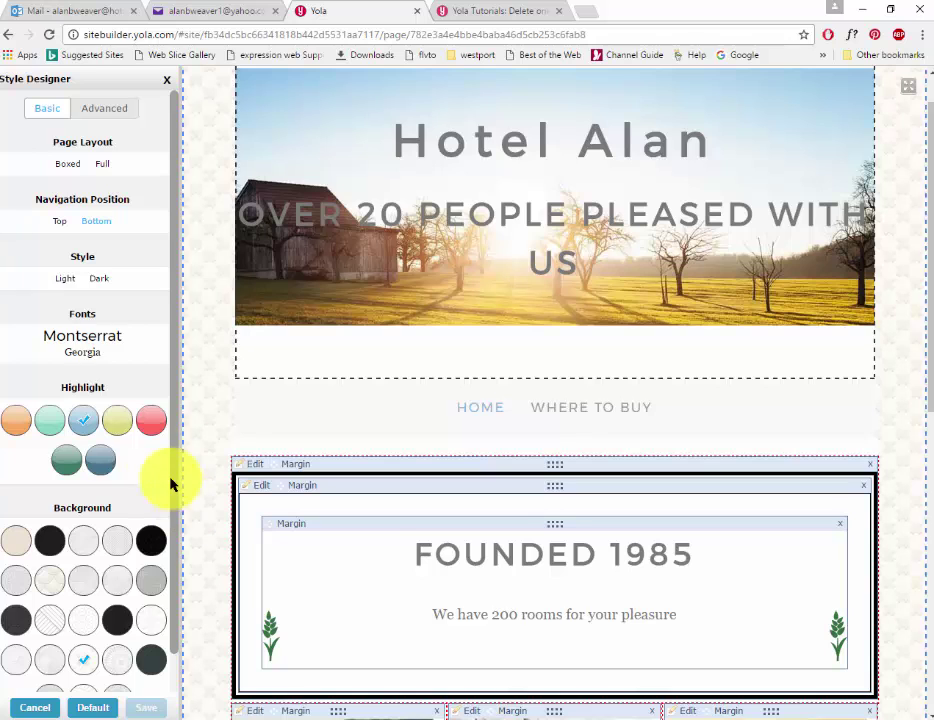
Try the navigation above the banner, then put it back below the banner.
left_click(96, 221)
left_click(62, 221)
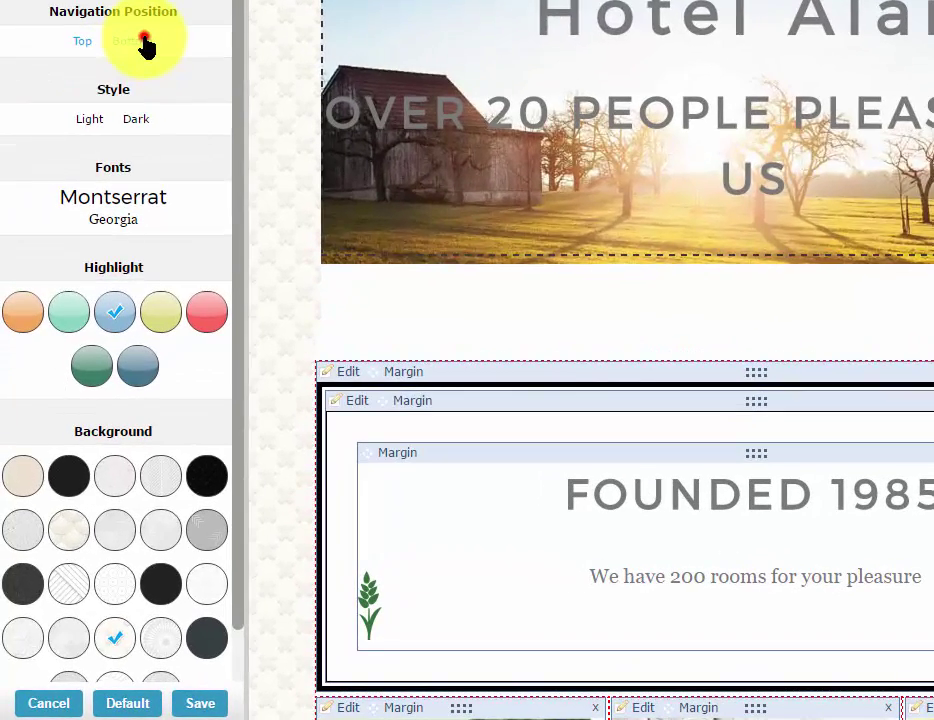
left_click(143, 41)
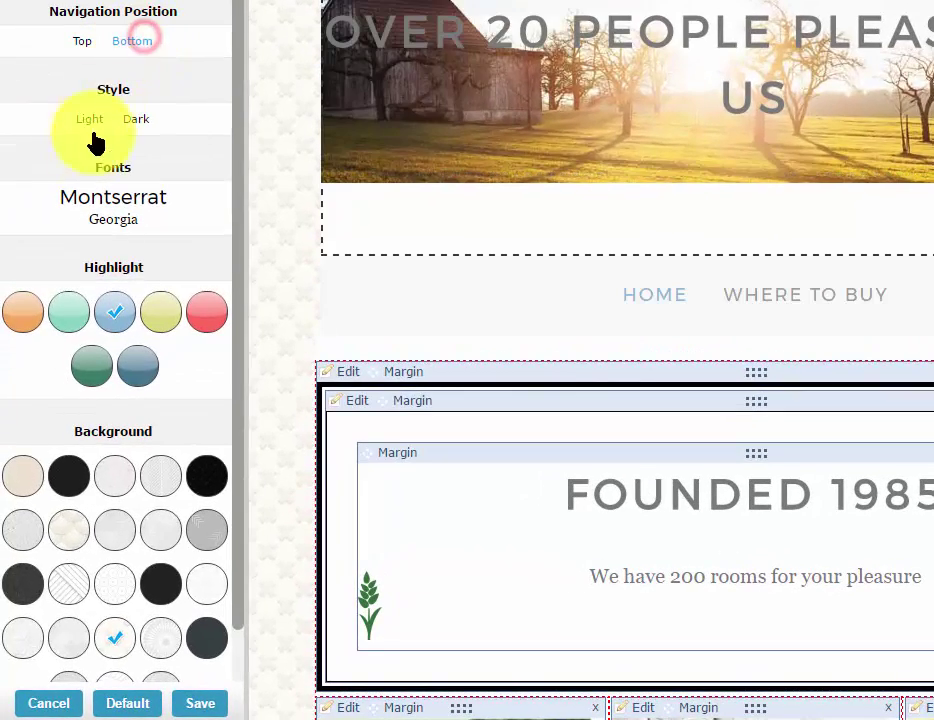
Switch the font pairing to Crete Round with ABeeZee.
left_click(128, 202)
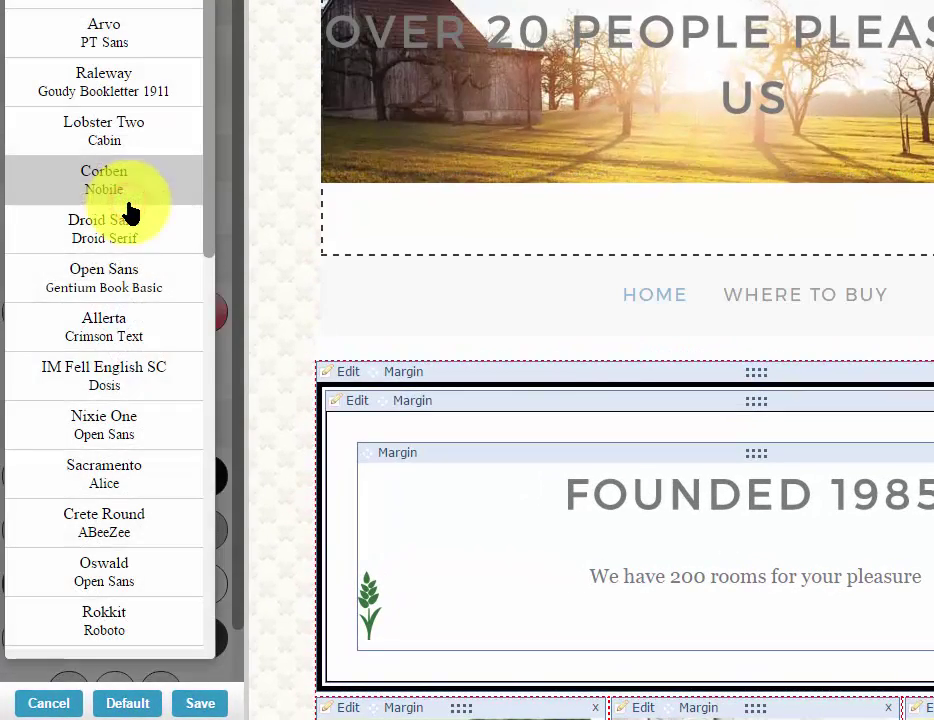
left_click(113, 522)
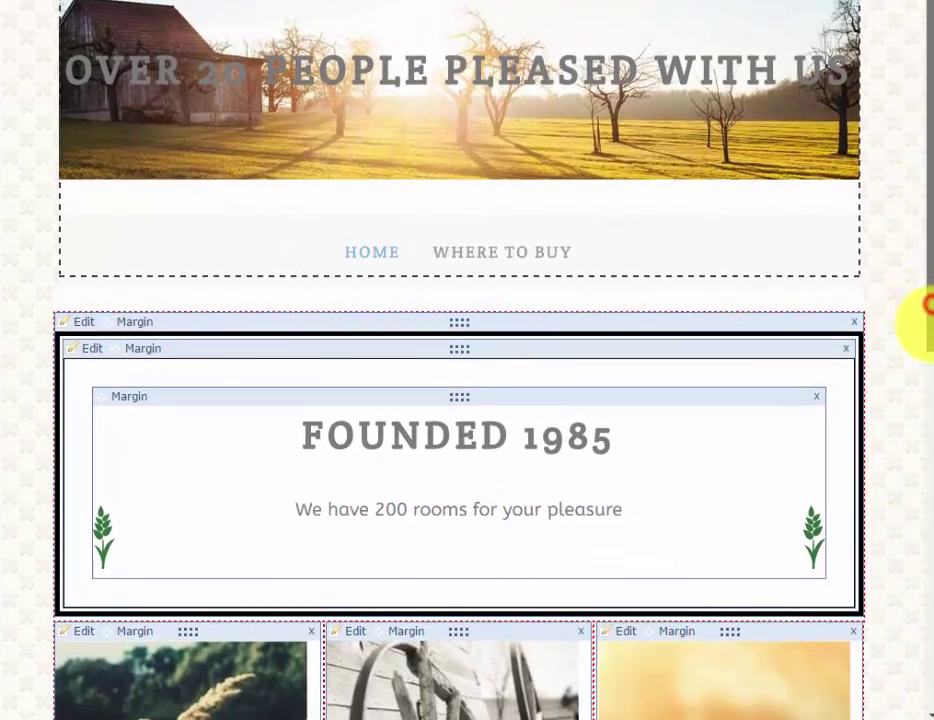
left_click_drag(917, 313, 917, 584)
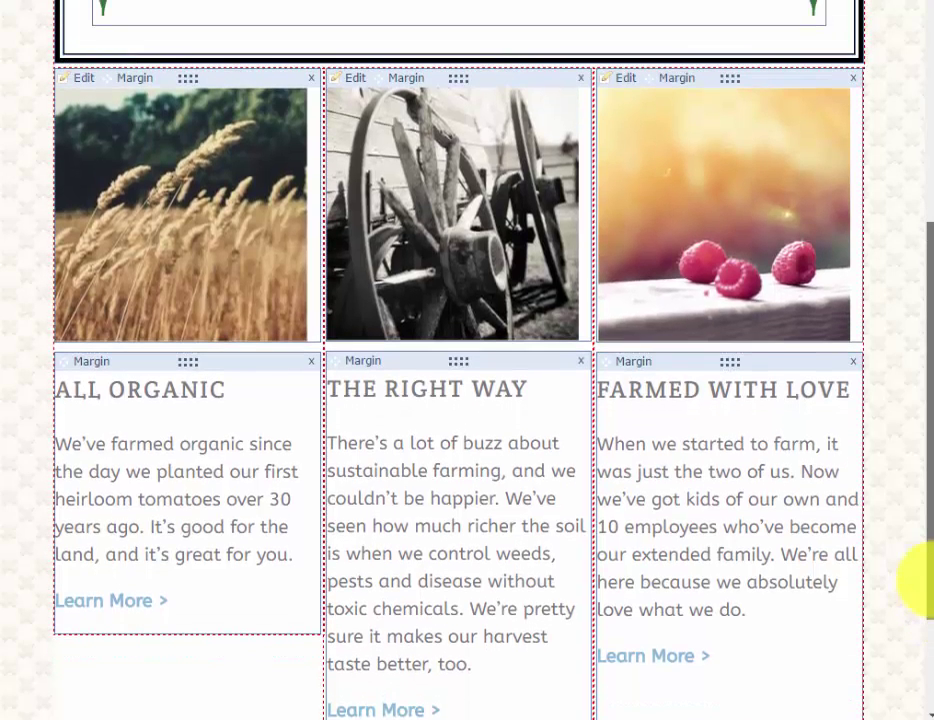
Select the ALL ORGANIC heading to show the Third Header colour and font settings.
left_click(828, 91)
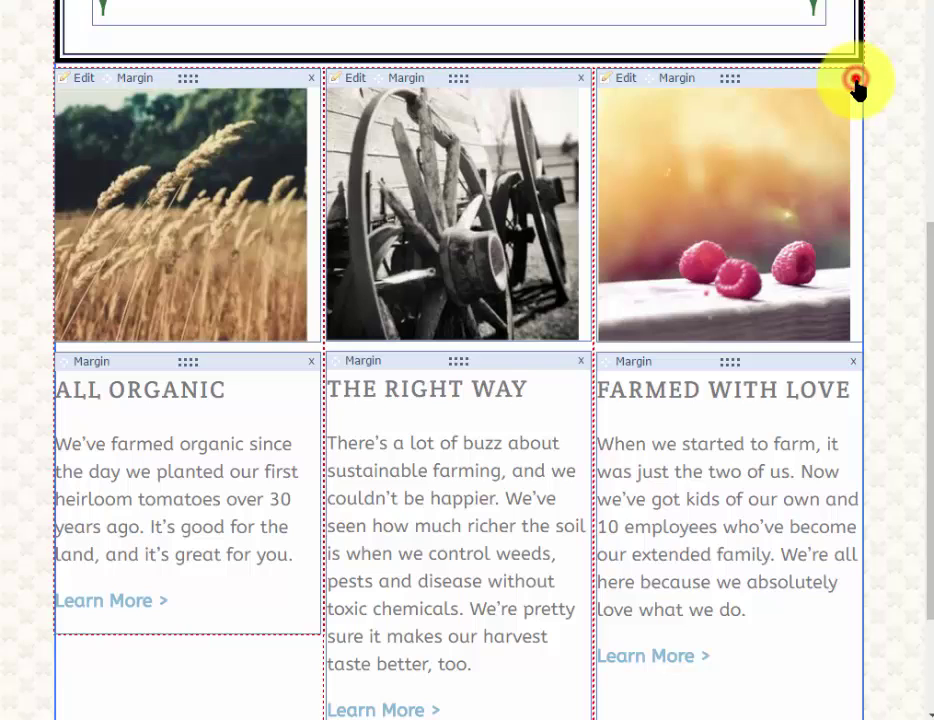
left_click_drag(926, 305, 917, 236)
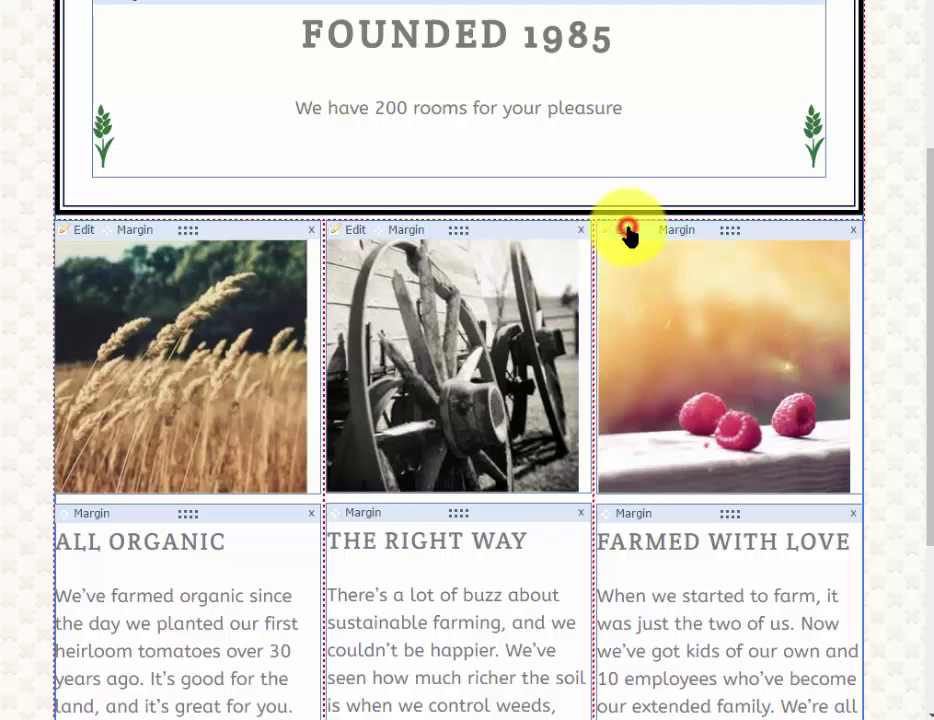
left_click(673, 229)
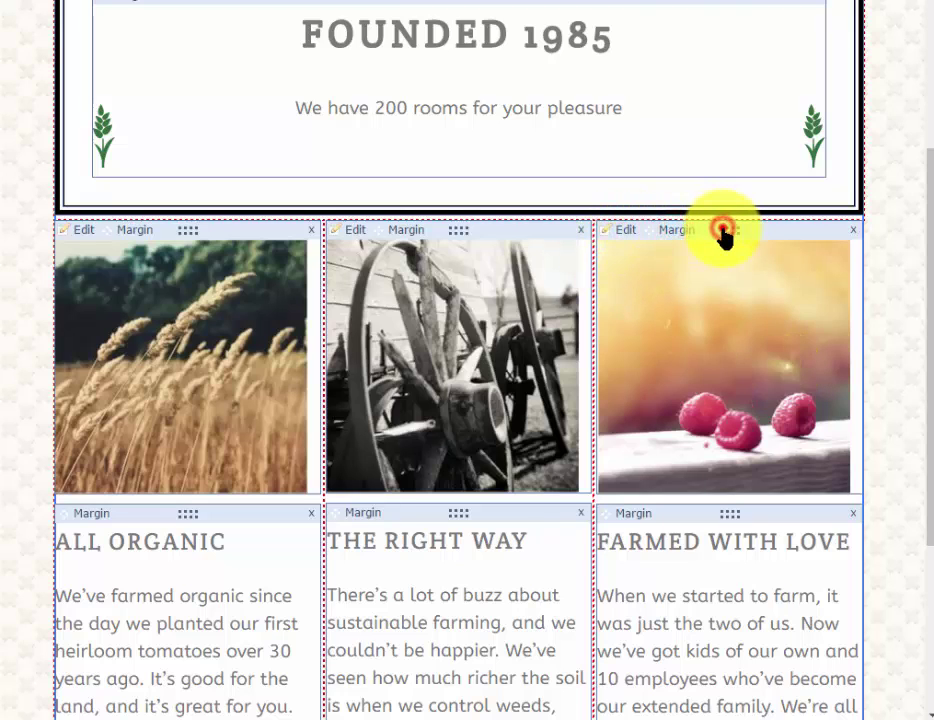
left_click(677, 248)
left_click(680, 334)
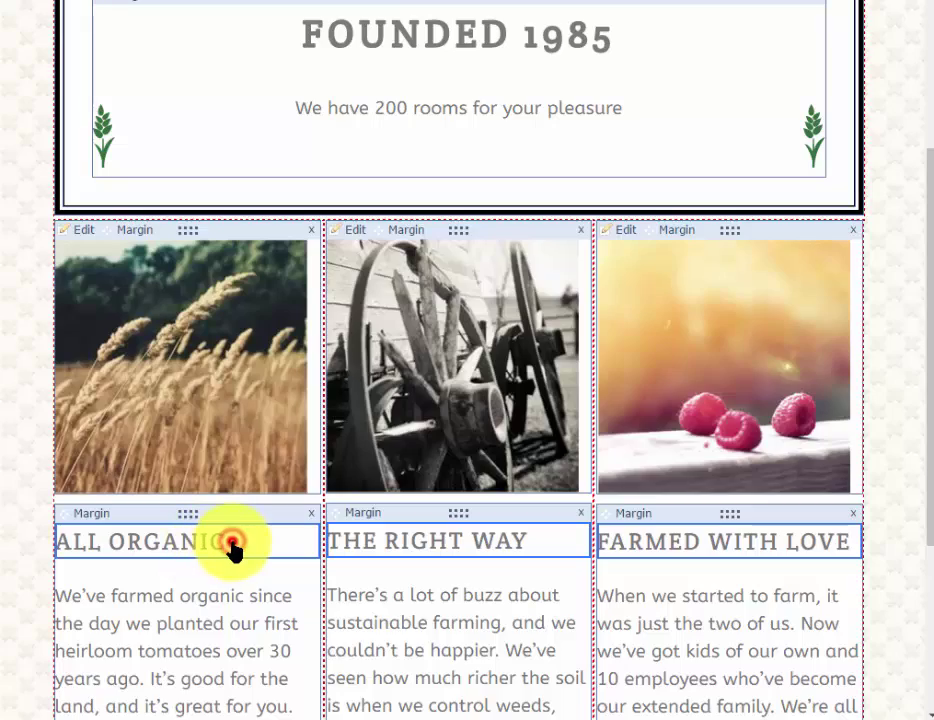
left_click(121, 537)
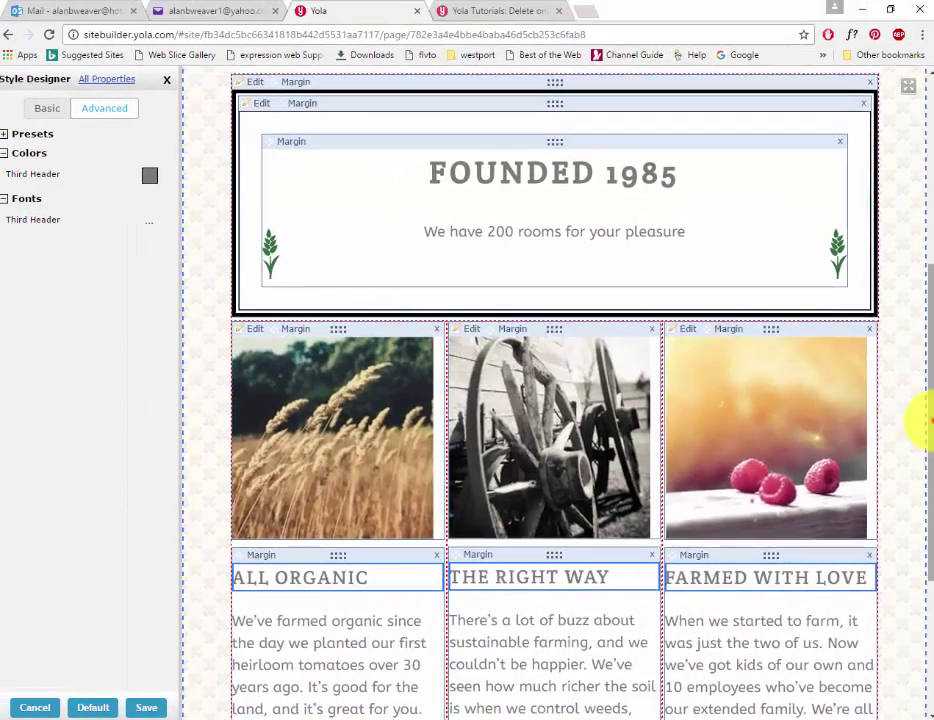
scroll(916, 395, "up", 4)
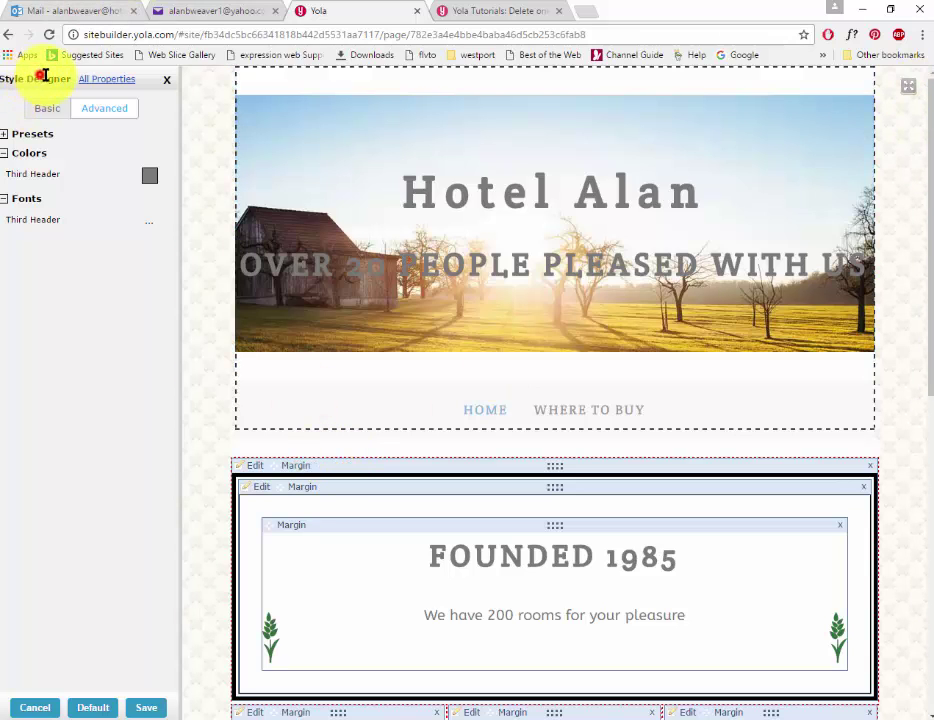
Close the Style Designer and save the unsaved style changes.
left_click(167, 79)
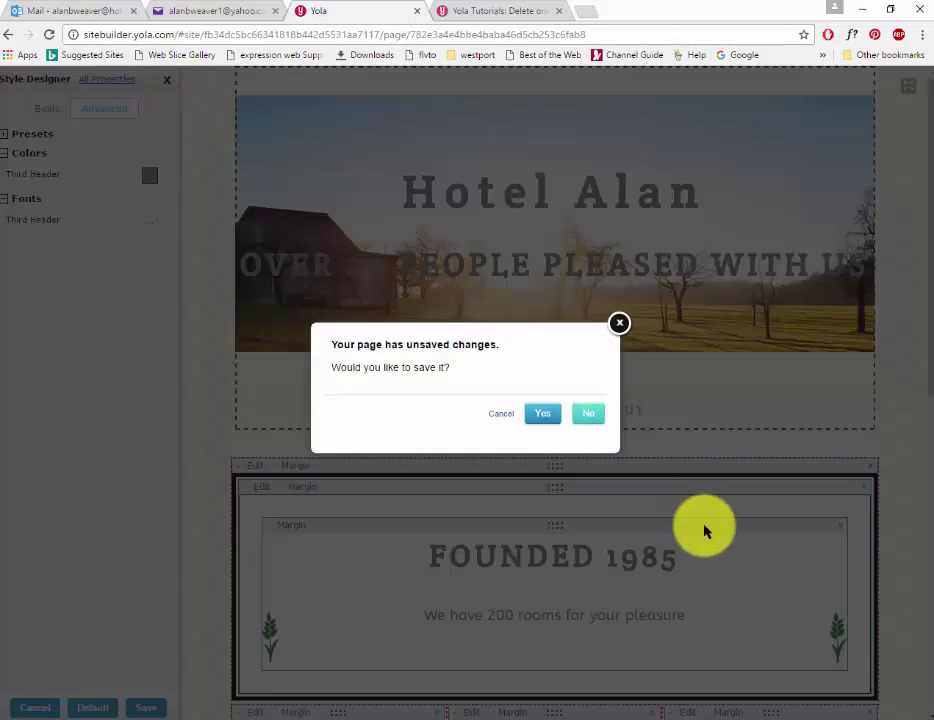
left_click(540, 414)
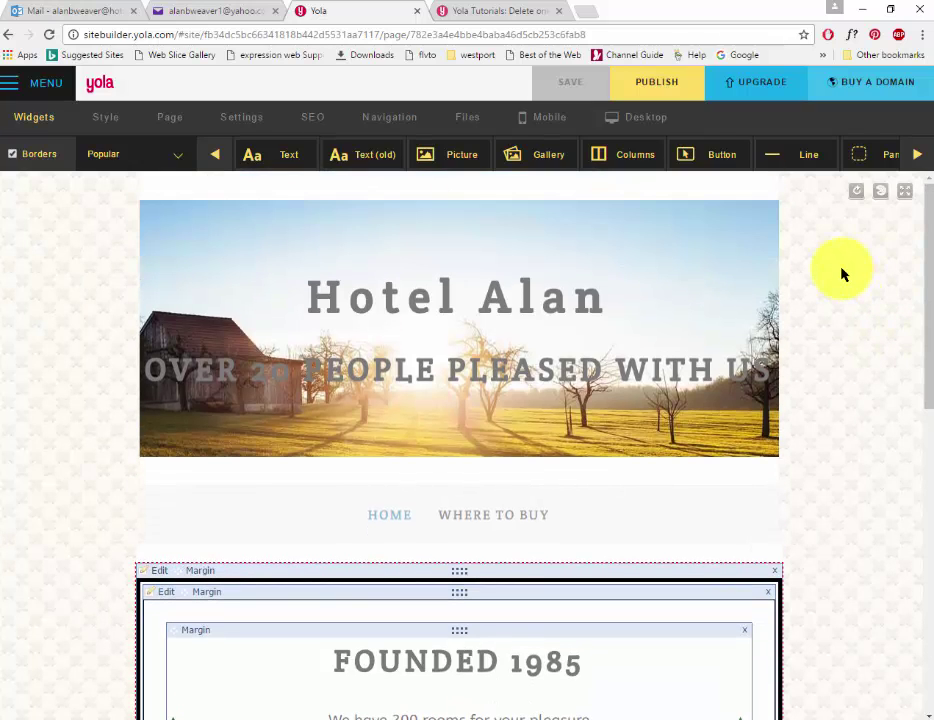
Add a new Room Rates page to the site.
left_click(169, 122)
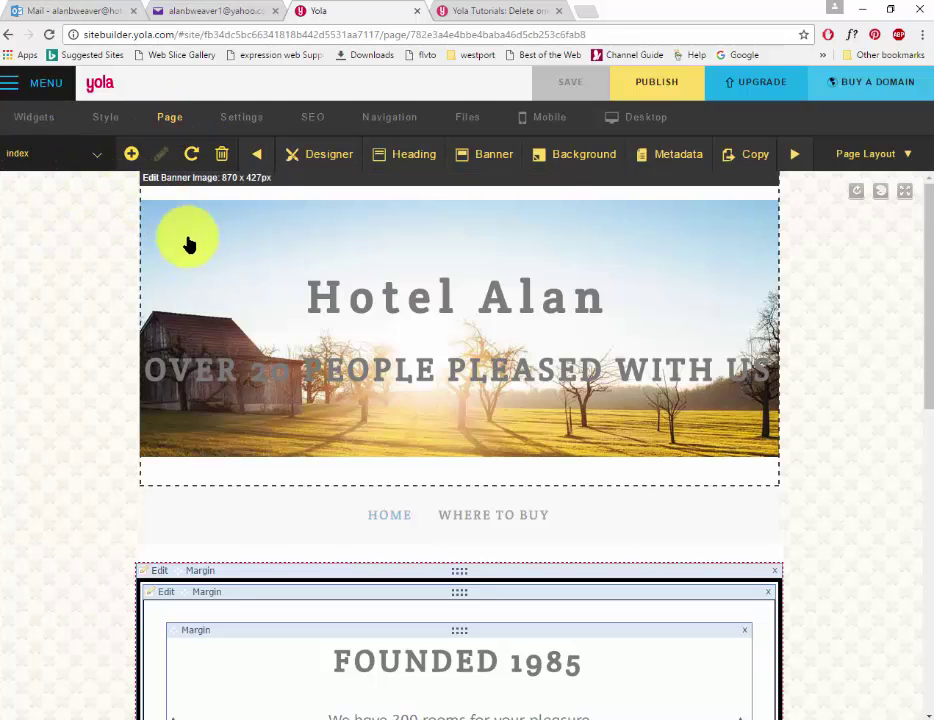
left_click(131, 156)
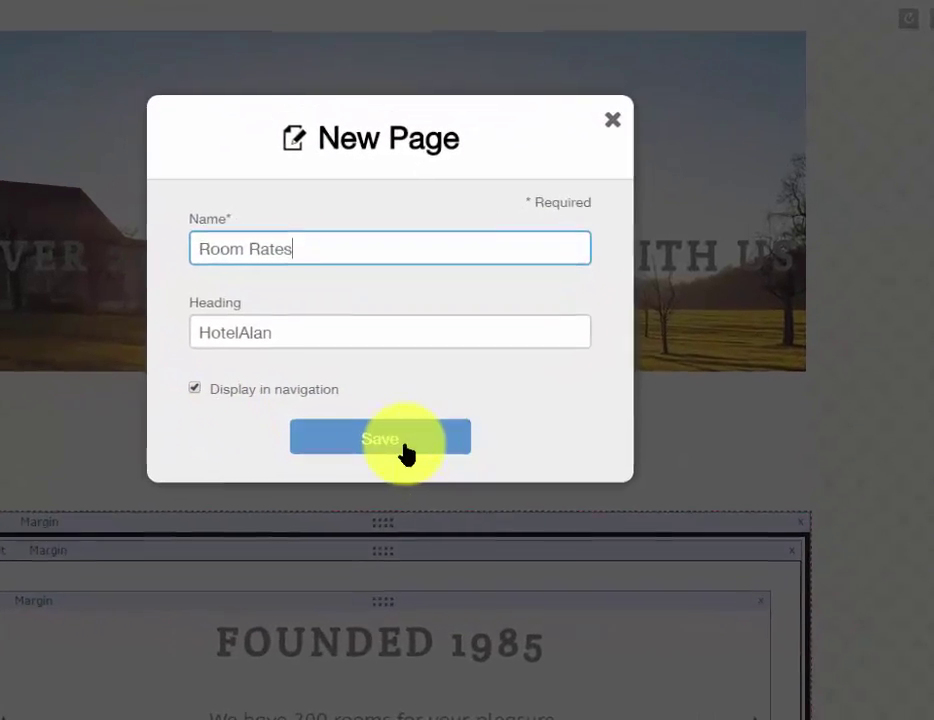
left_click(404, 446)
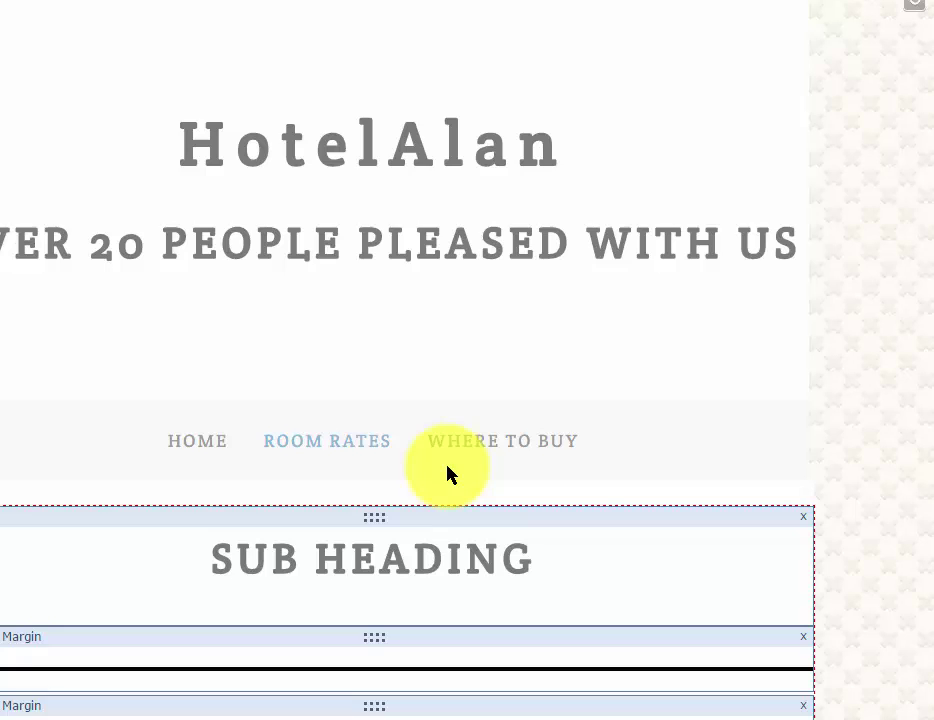
scroll(447, 475, "down", 3)
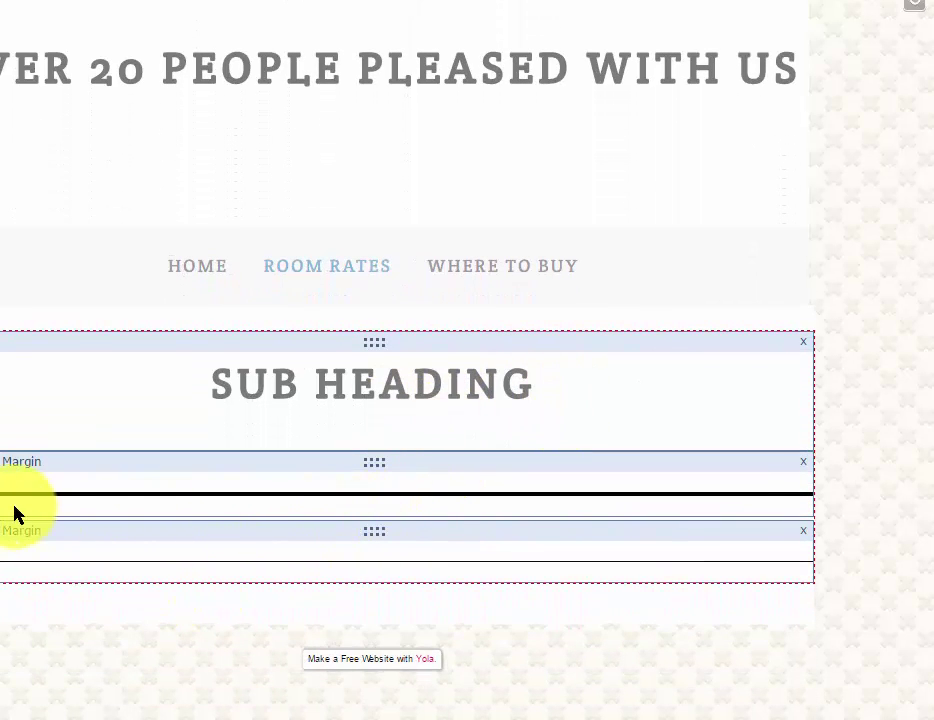
Save both divider lines, keeping the lower one at thickness 1, solid, colour 000000.
left_click(3, 470)
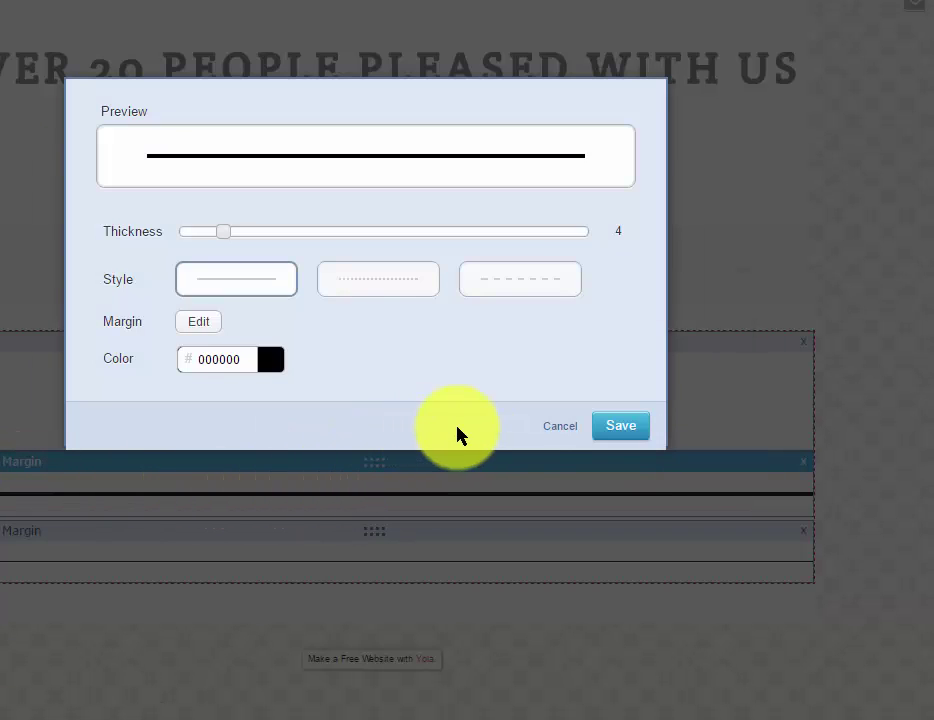
left_click(628, 428)
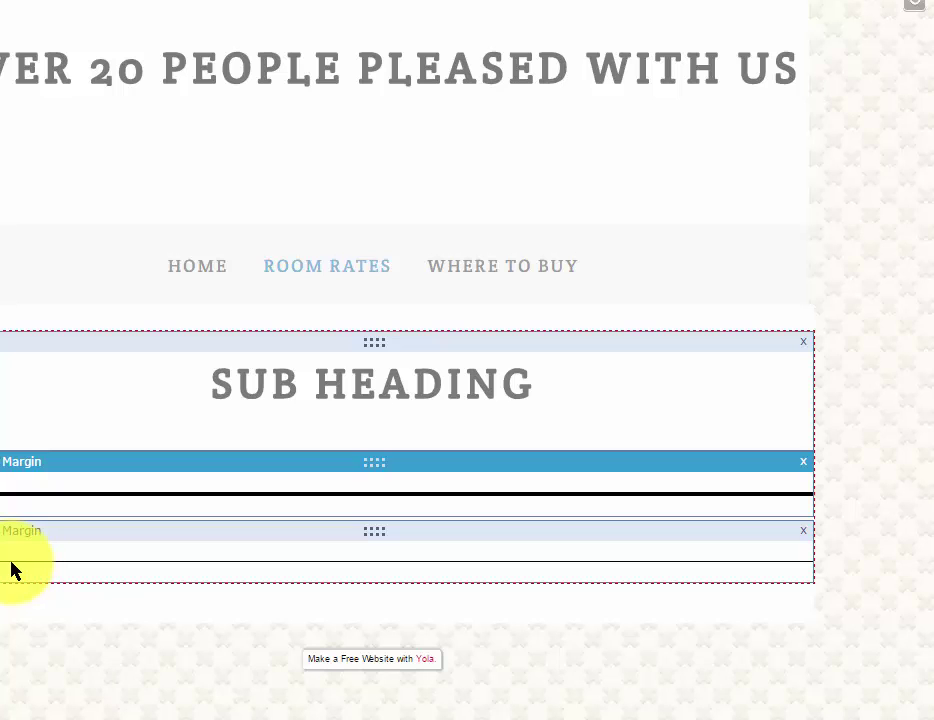
left_click(4, 536)
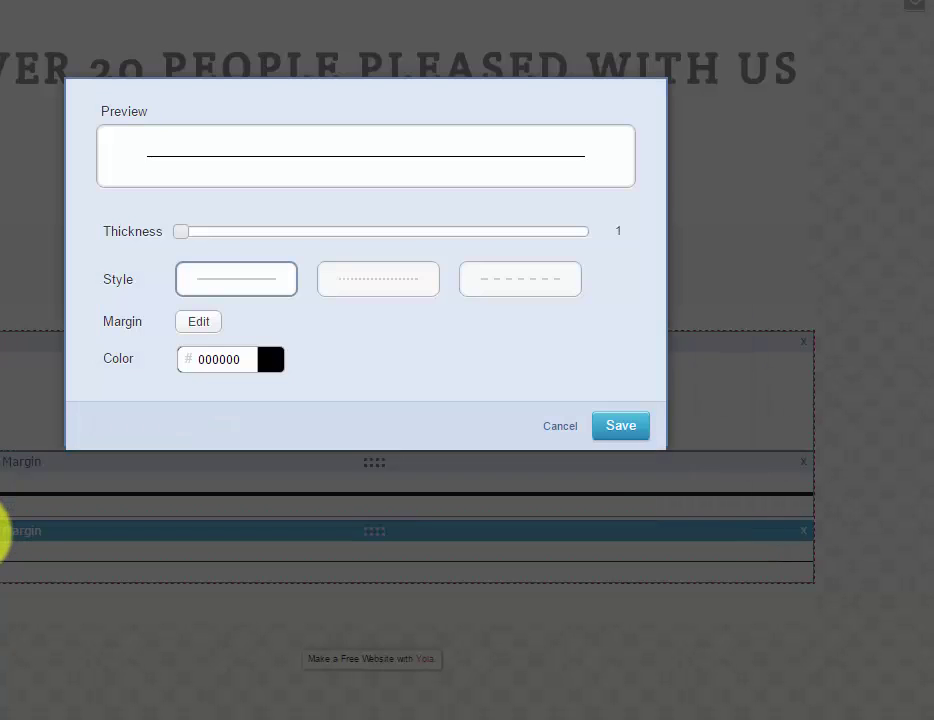
left_click(622, 430)
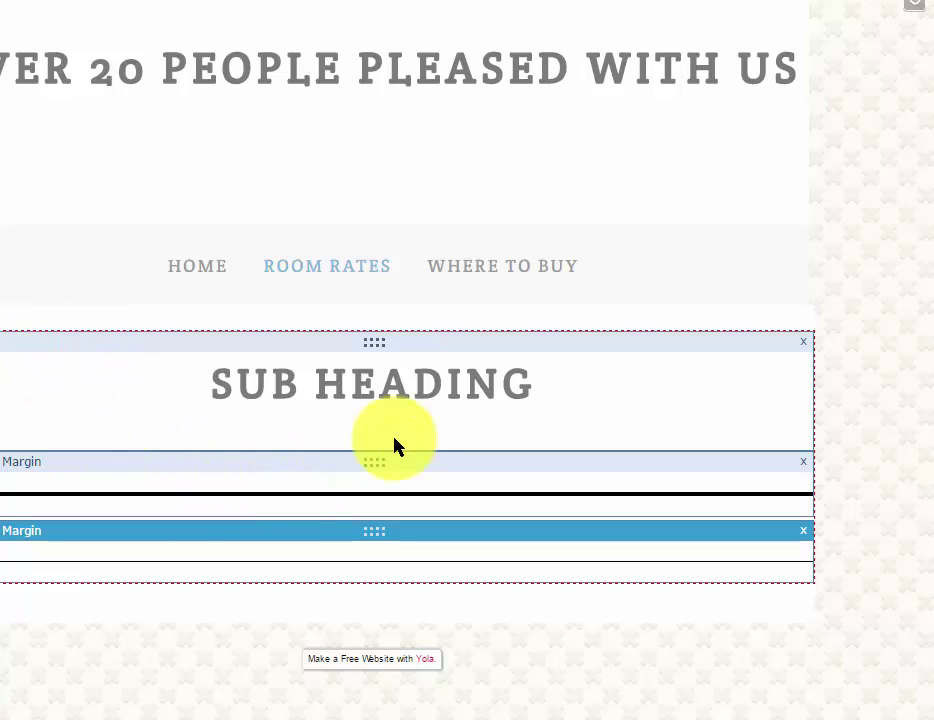
Replace the SUB HEADING with 'SINGLE: $150 DOUBLE: $200', adding 'SUITE: $350' on a line below.
left_click(398, 392)
left_click_drag(557, 392, 61, 374)
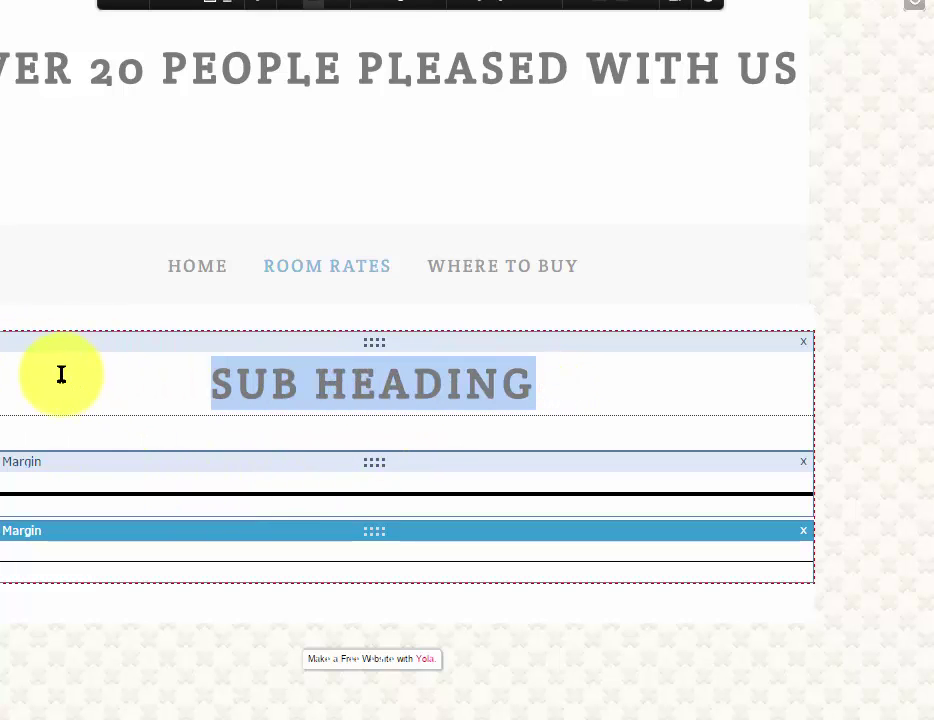
type("SINGE")
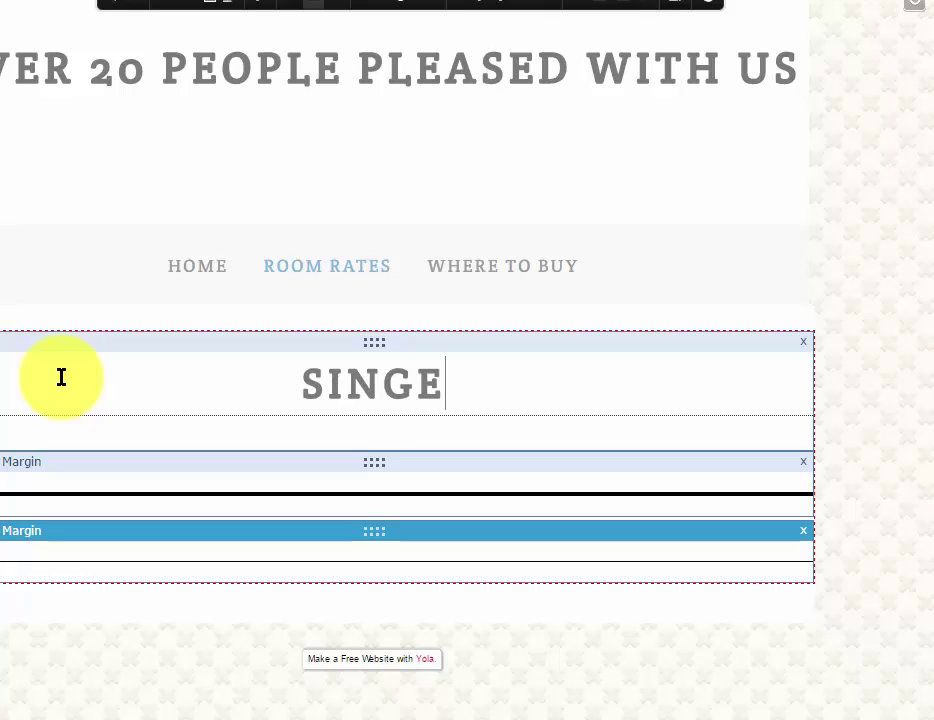
key("BackSpace")
type("LE:")
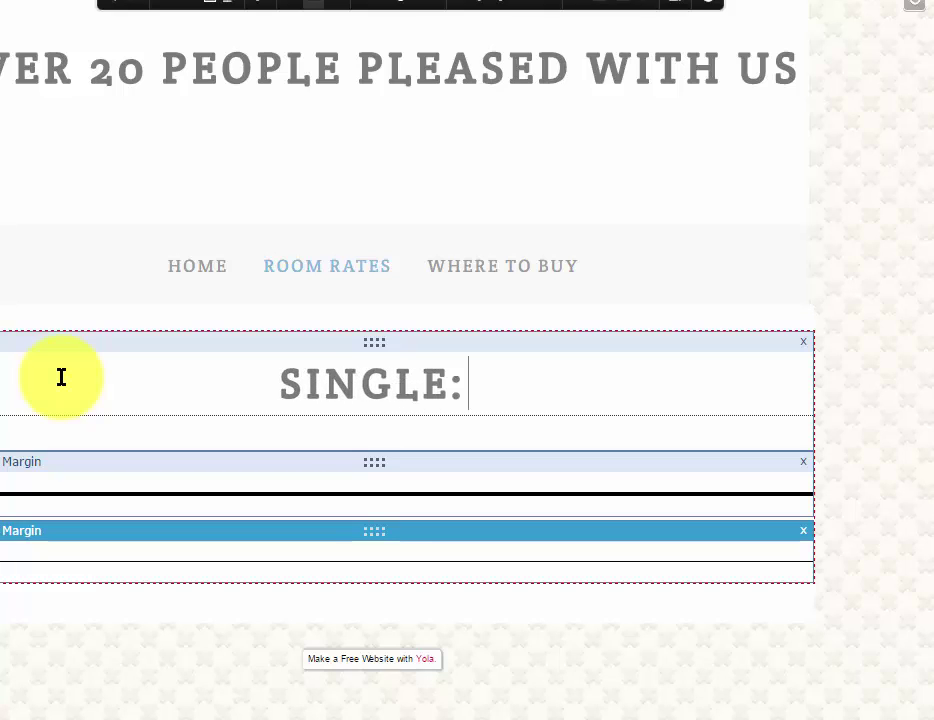
type("  $150   ")
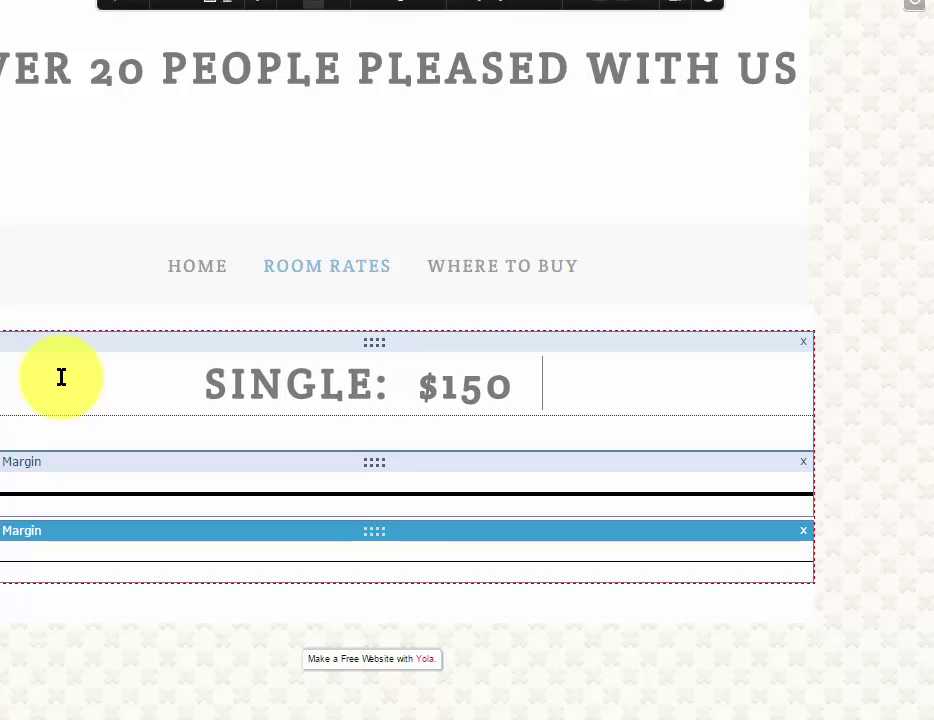
type("DOUBLE:  $200")
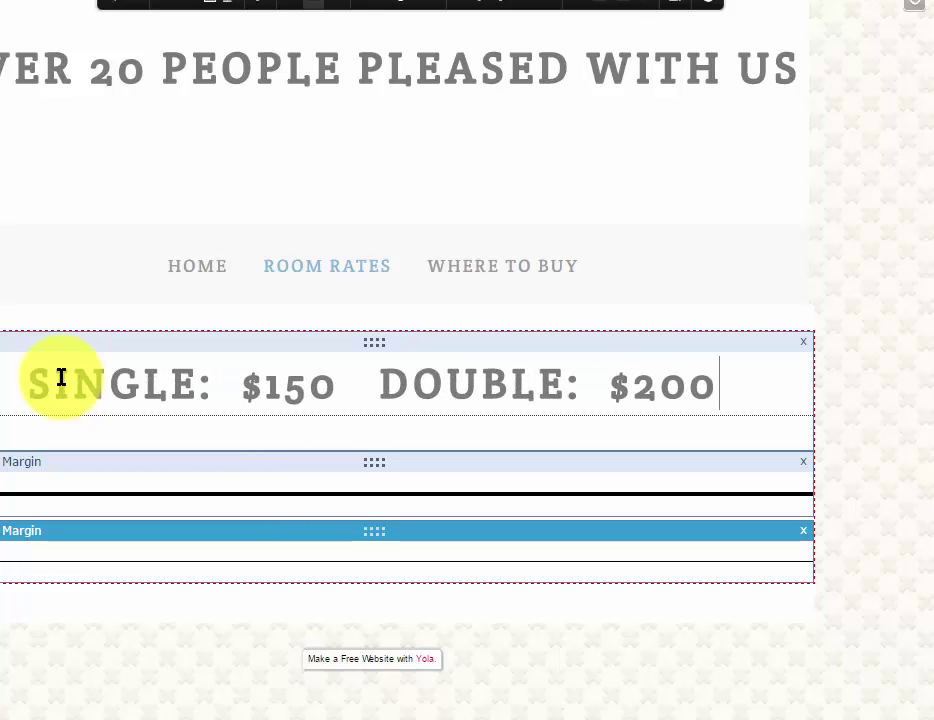
key("Return")
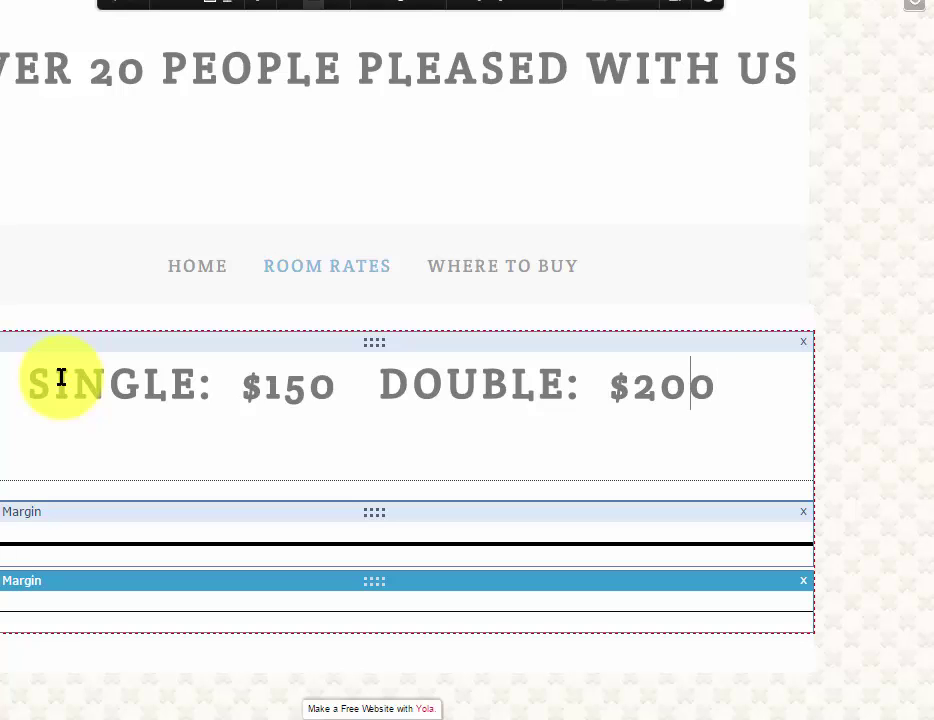
key("Return")
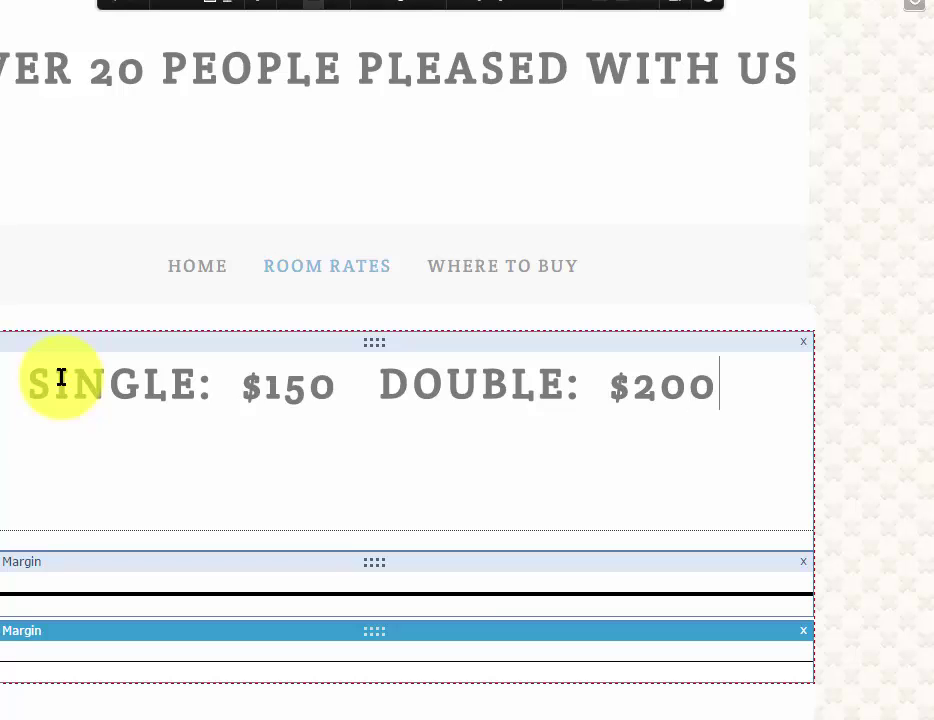
key("Return")
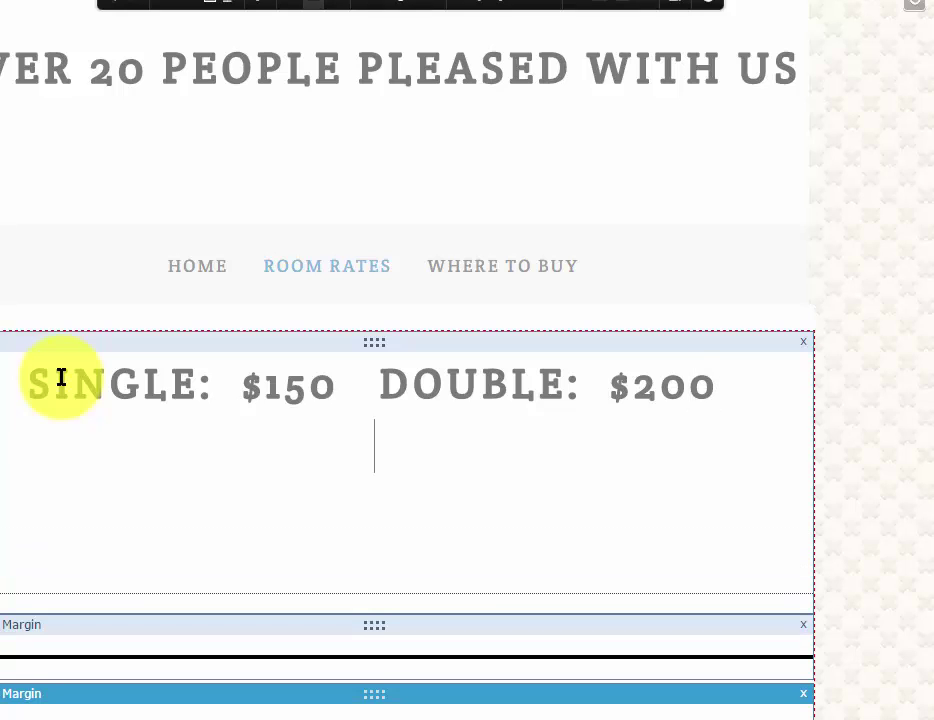
type("SUITE:  $3")
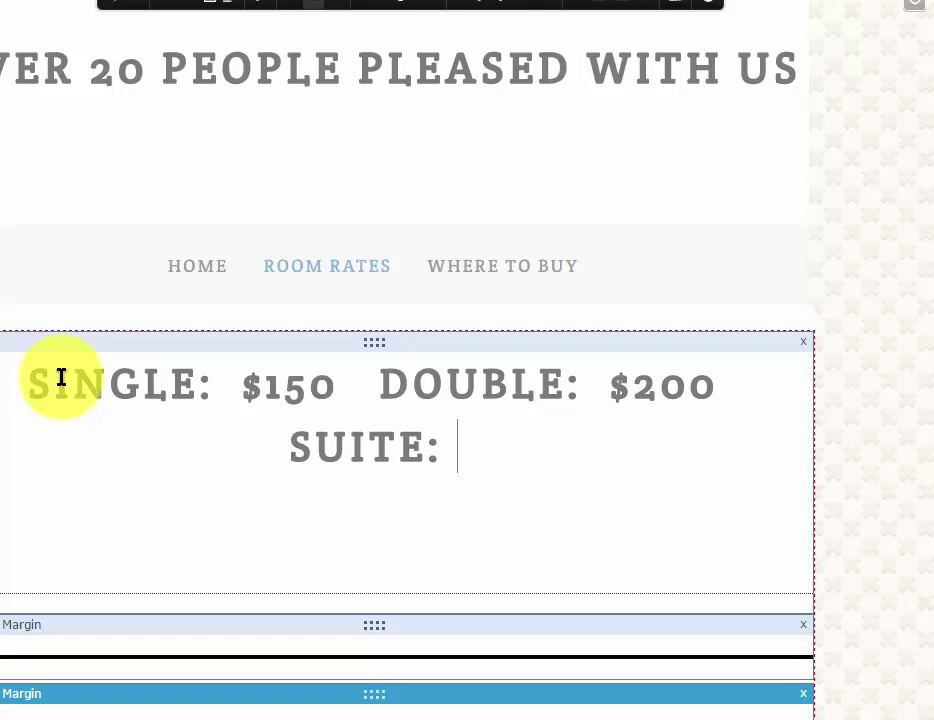
type("50")
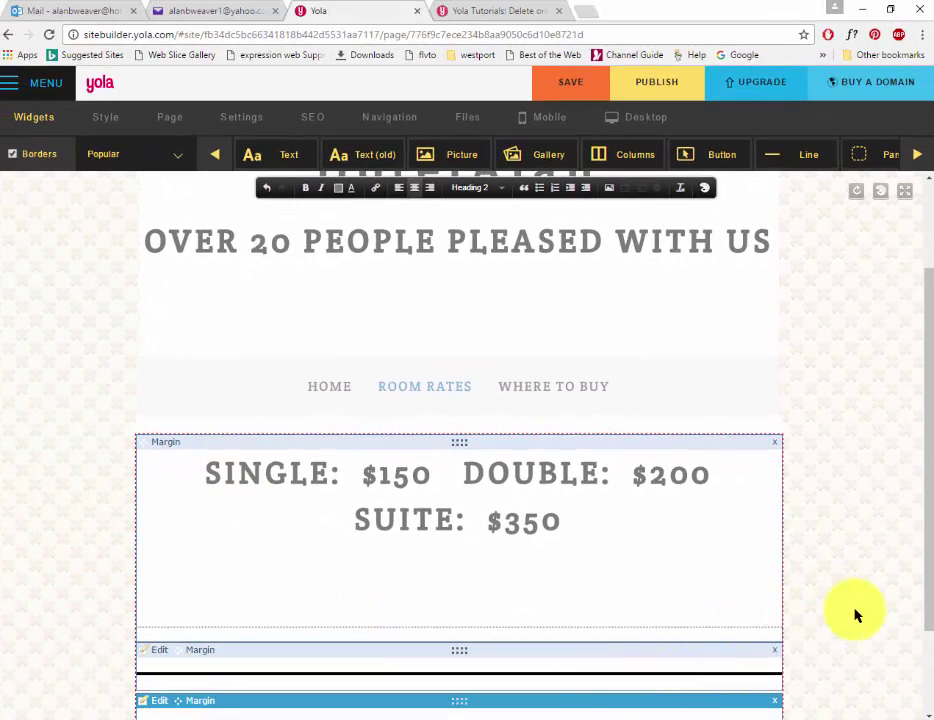
Finish the price heading, then check Remove Yola Branding and dismiss the upgrade offer.
left_click(855, 615)
scroll(880, 632, "down", 2)
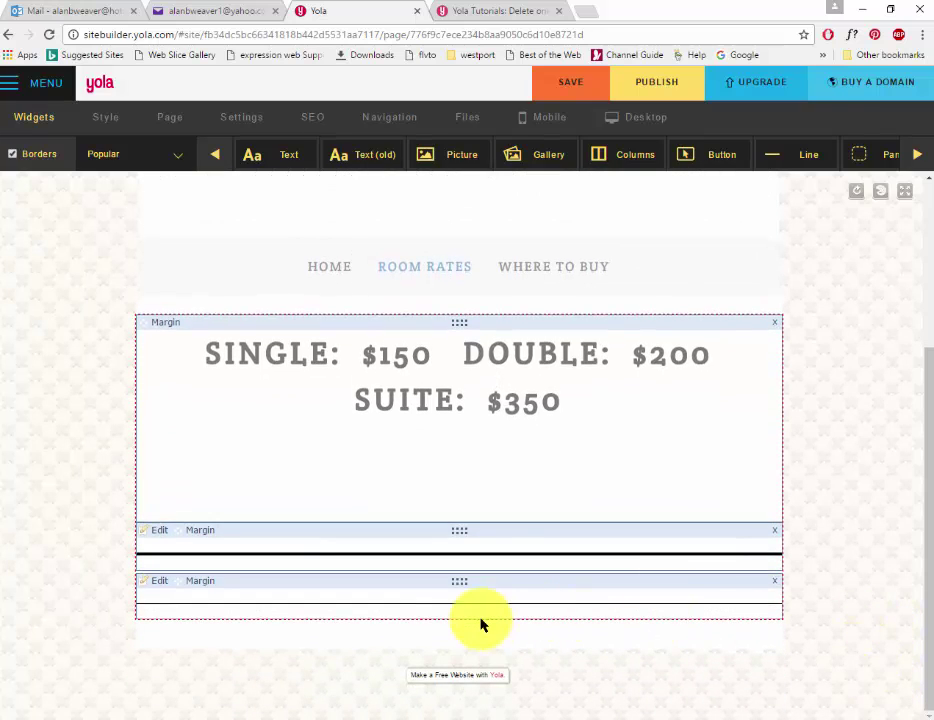
mouse_move(466, 683)
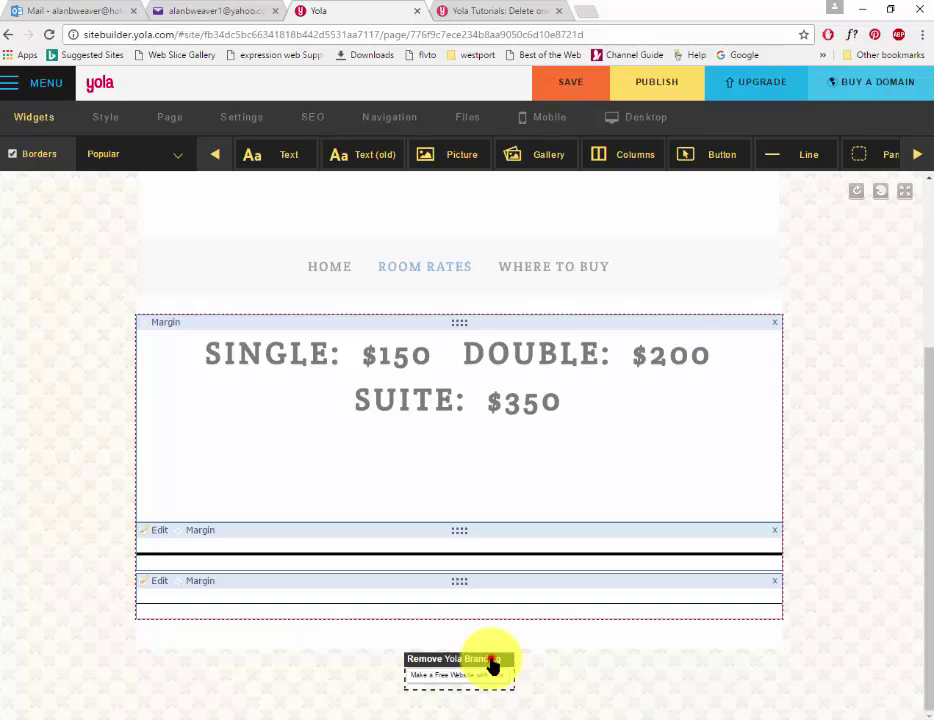
left_click(492, 665)
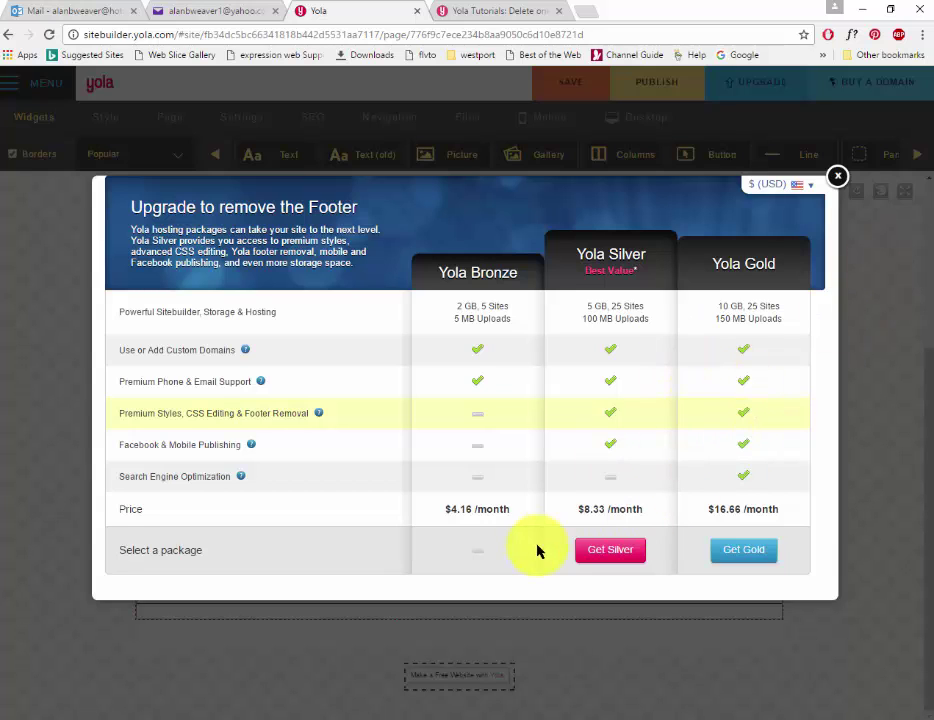
left_click(837, 178)
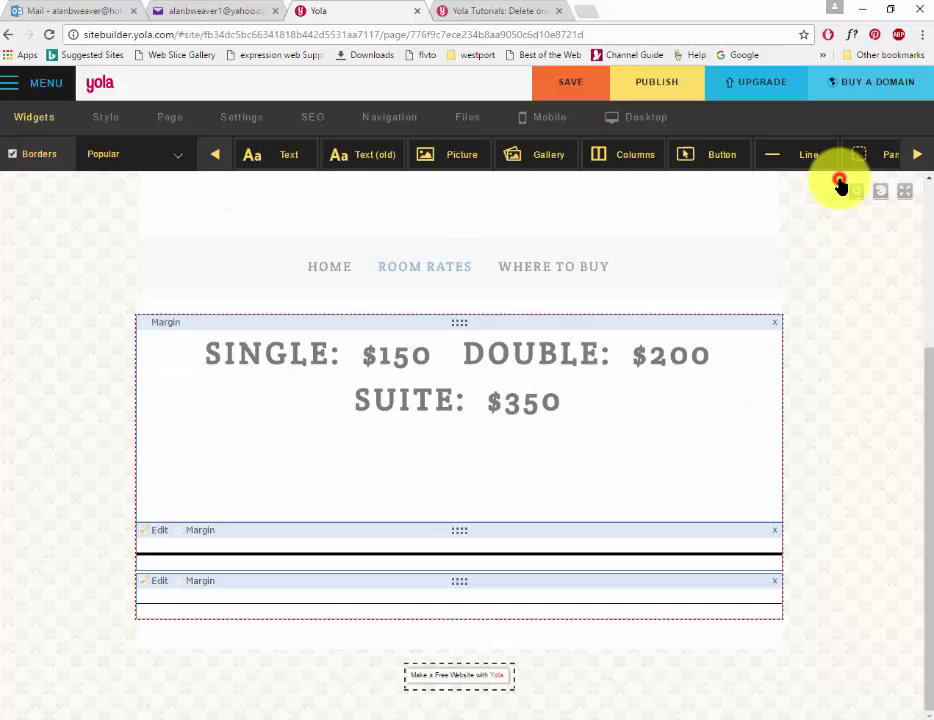
Delete the thin second divider line, keeping the room prices block.
left_click(776, 322)
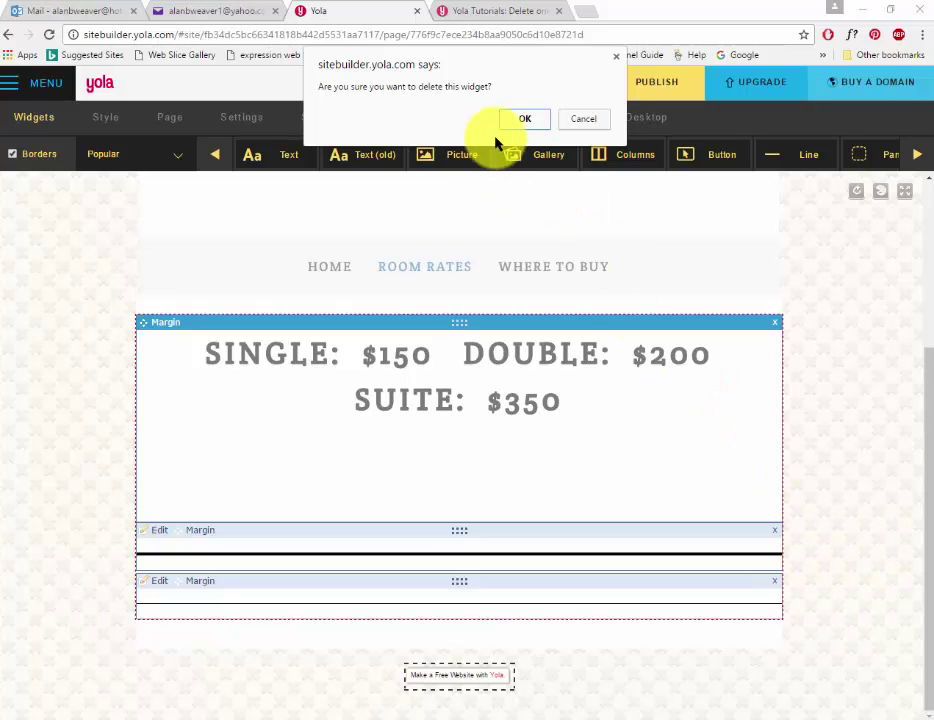
left_click(566, 119)
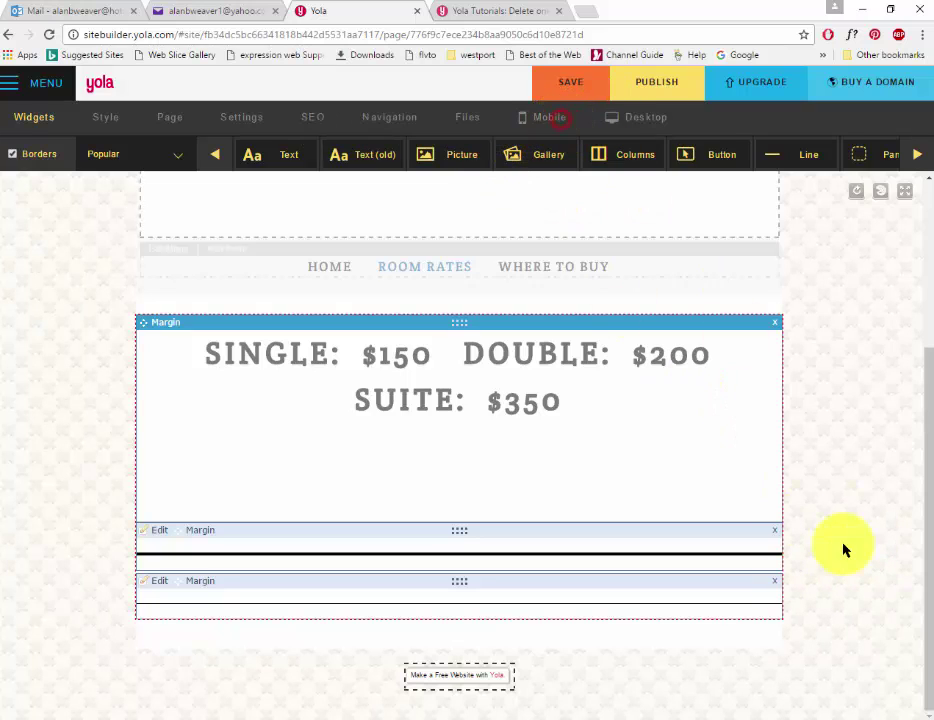
left_click(775, 582)
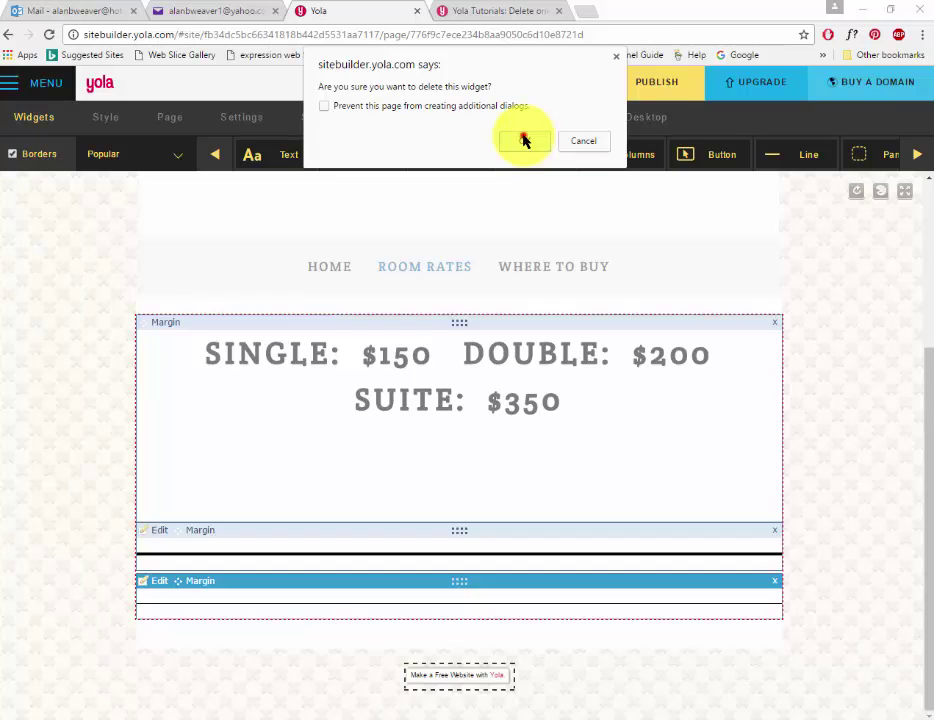
left_click(524, 141)
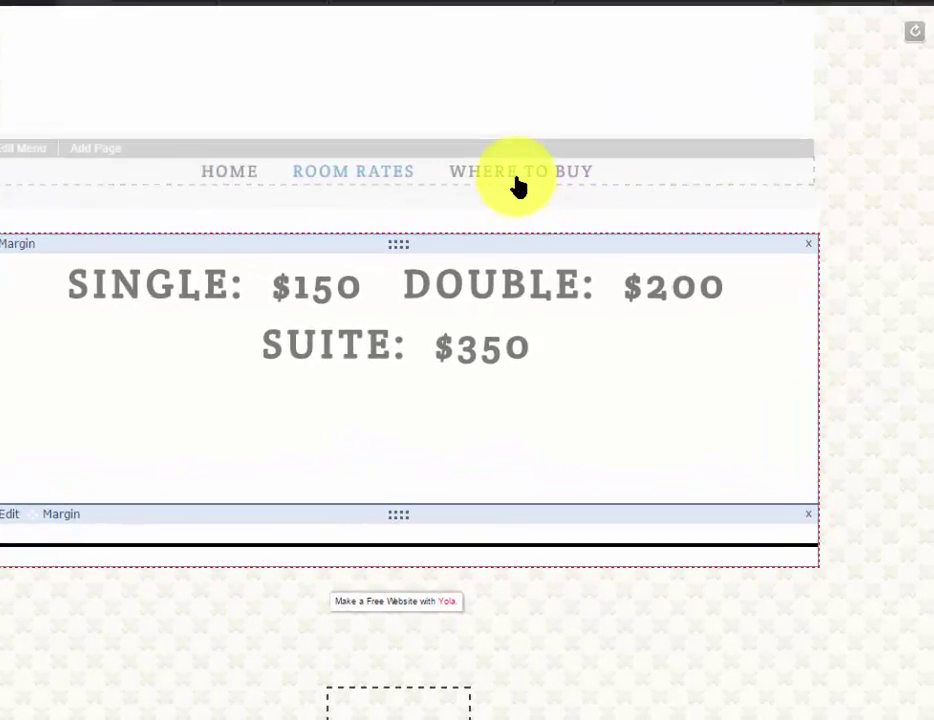
Save the room rates and retitle the WHERE TO BUY page heading 'MAKE RESERVATIONS'.
left_click(549, 301)
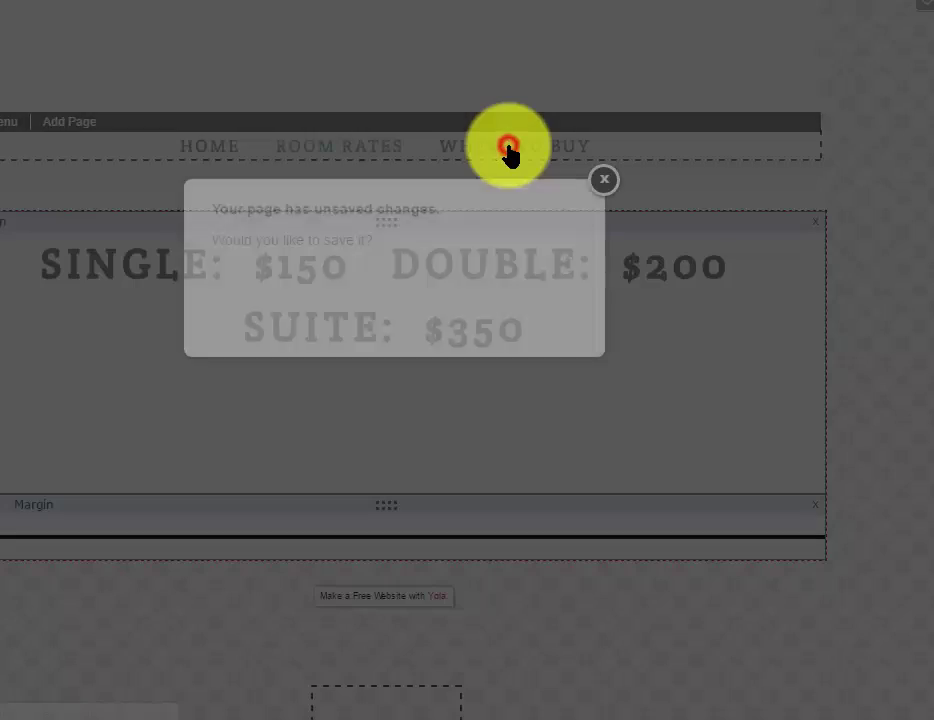
left_click(503, 308)
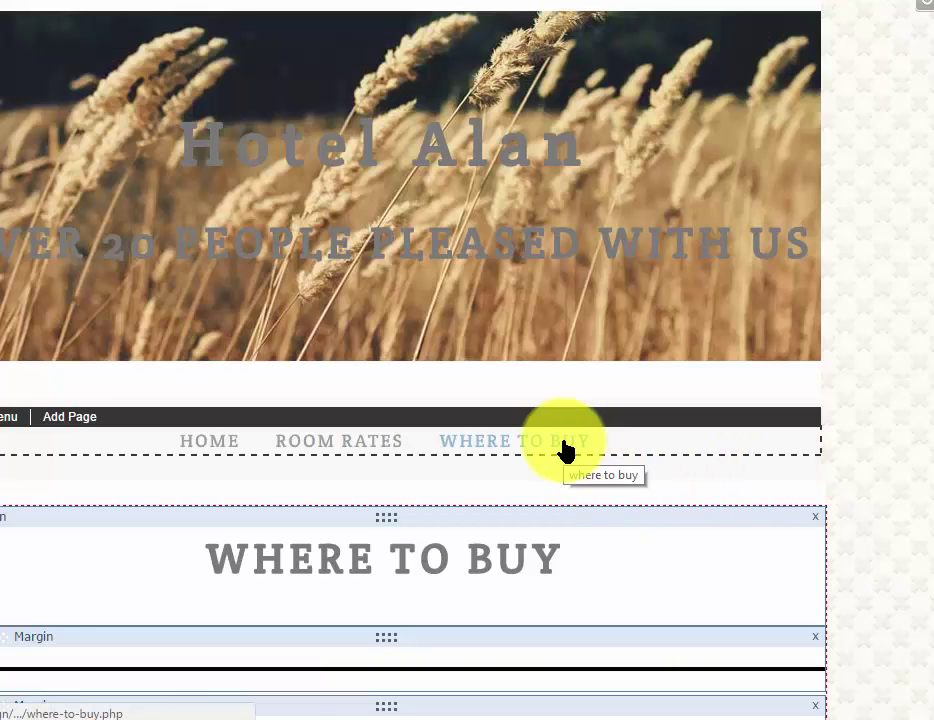
left_click_drag(563, 547, 65, 552)
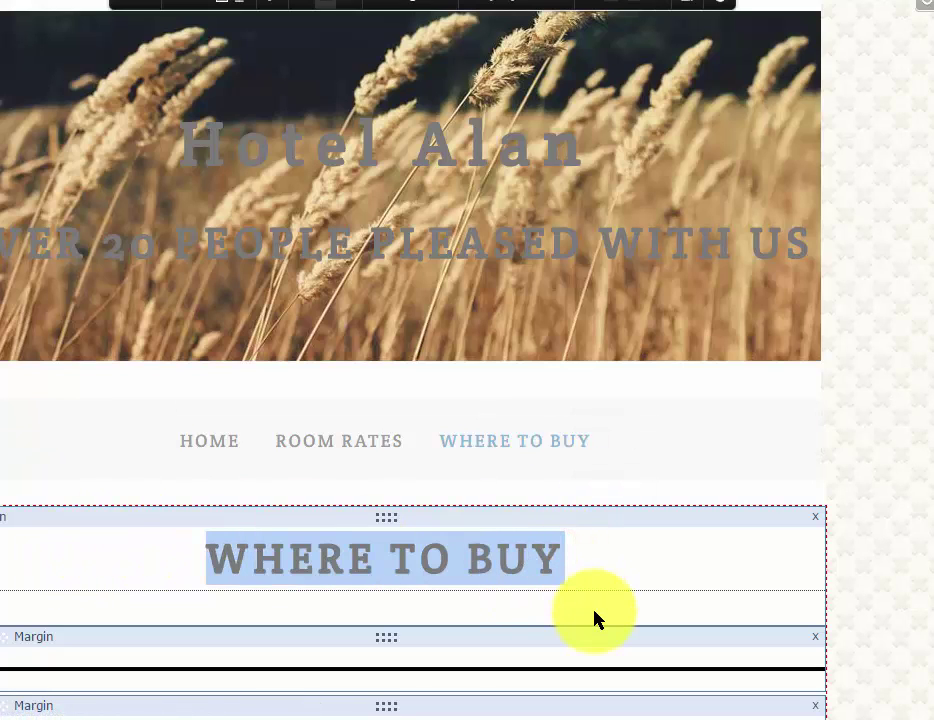
type("MAKE R")
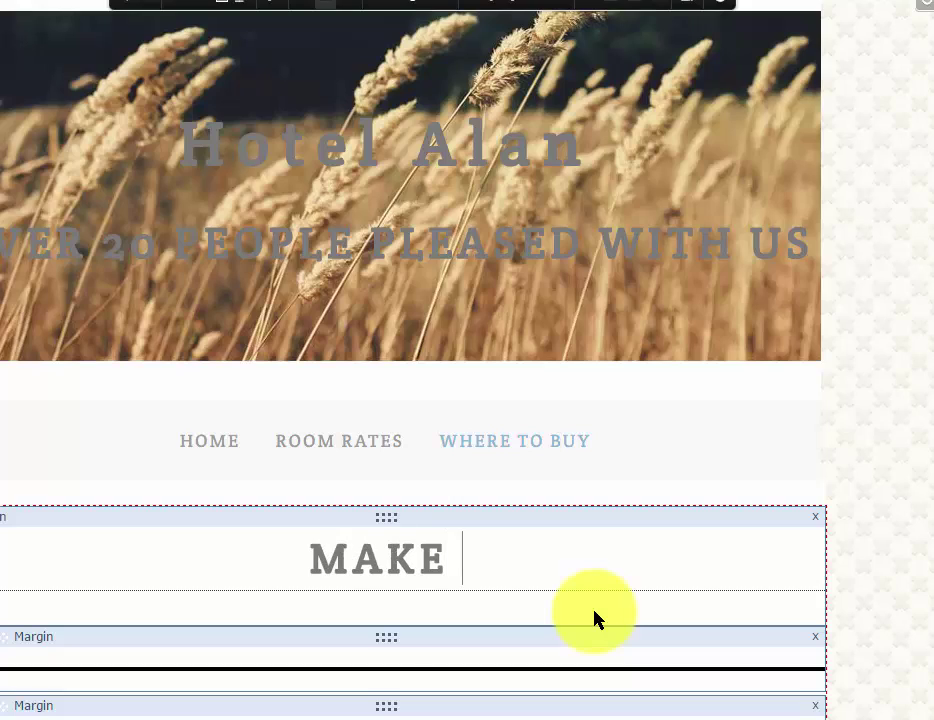
type("ESRVATIONS")
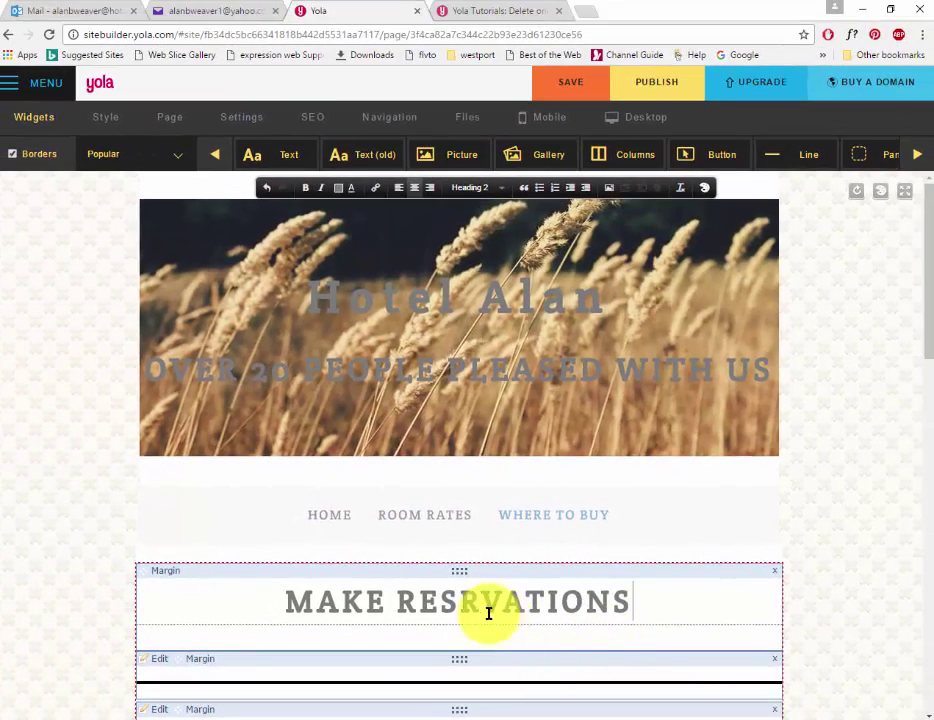
left_click(436, 579)
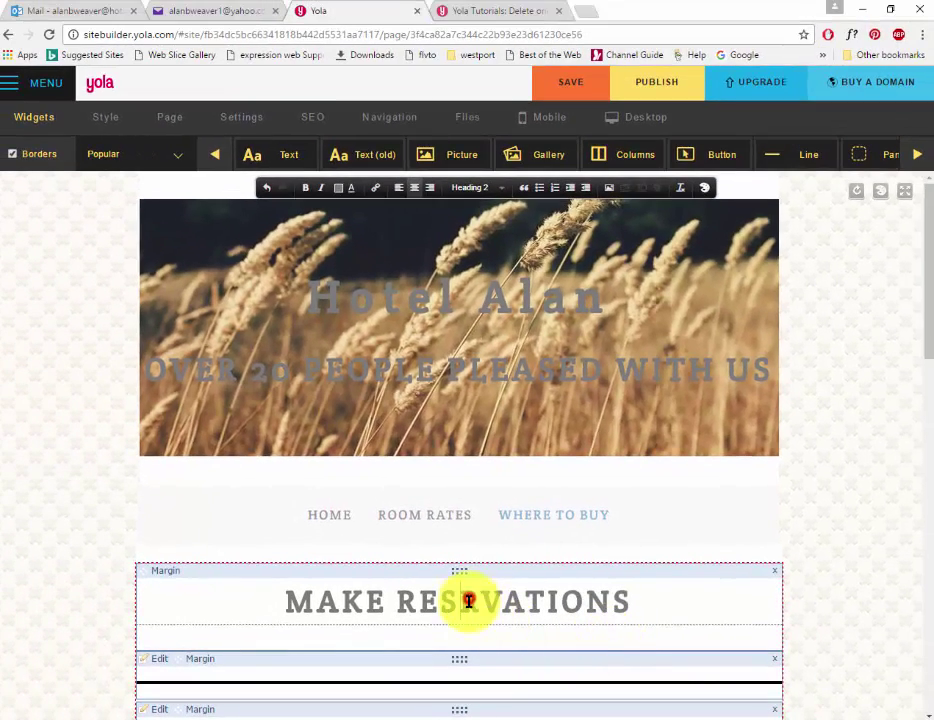
type("E")
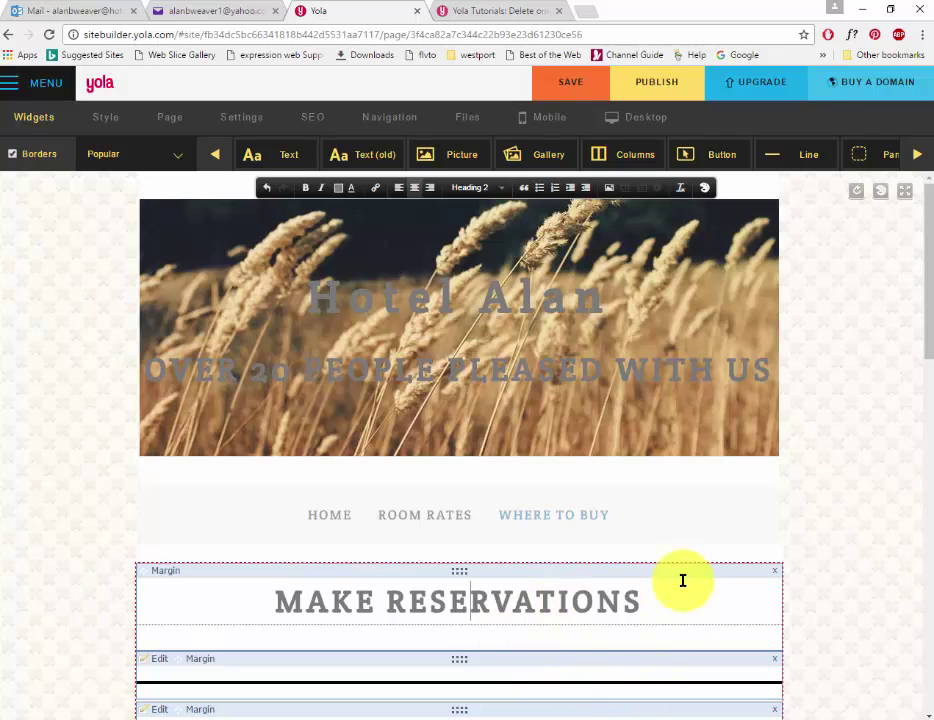
left_click(560, 519)
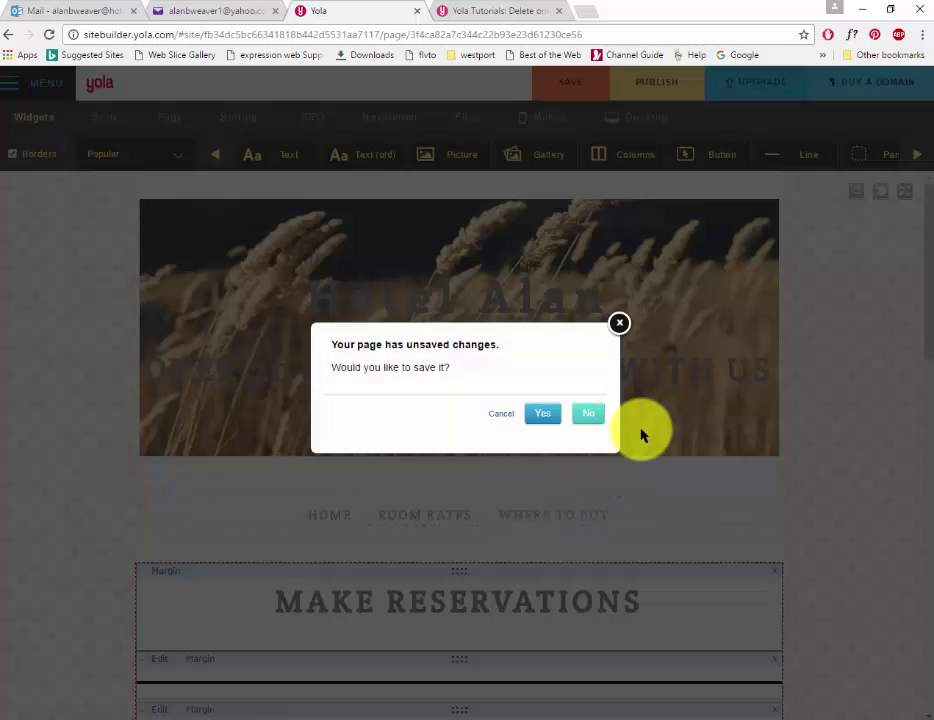
Save, then replace the Growerfields Farm address text with HOTEL ALAN and its New York street address.
left_click(550, 417)
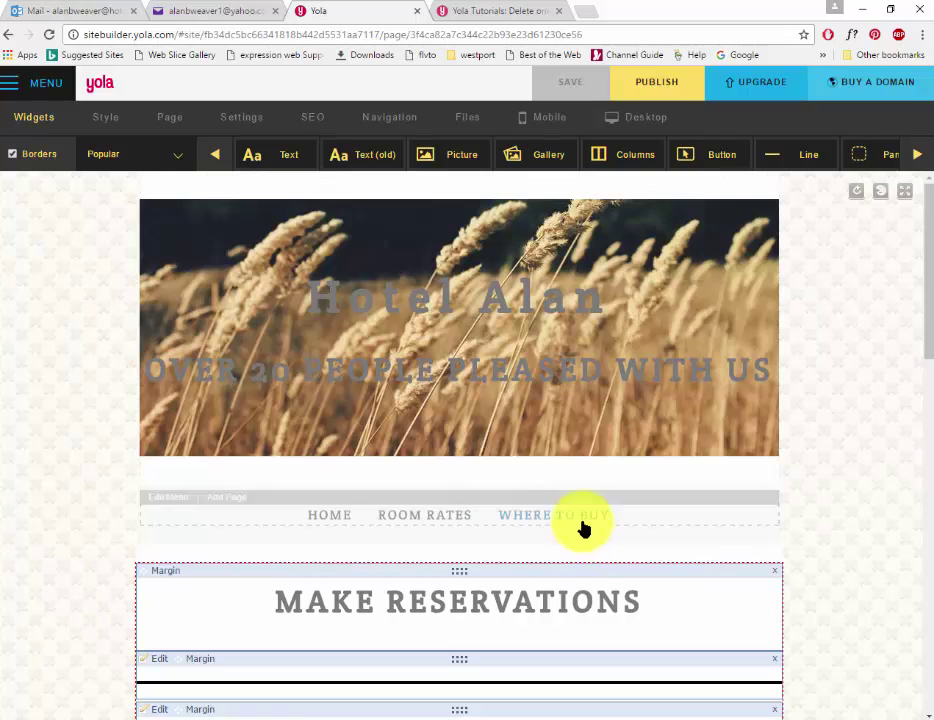
left_click(580, 519)
left_click(590, 601)
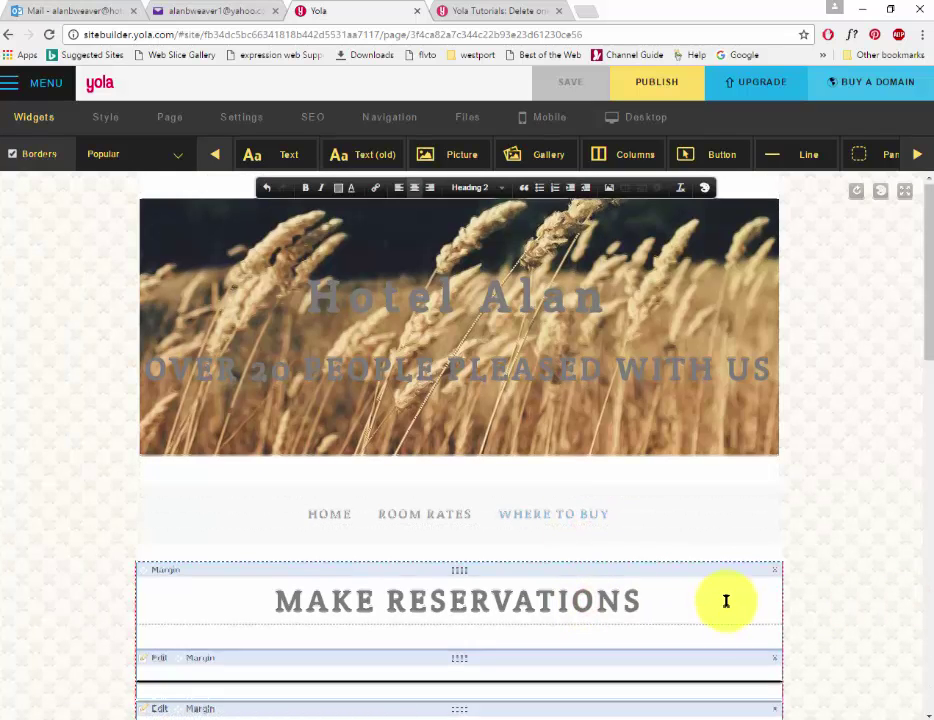
scroll(726, 601, "down", 5)
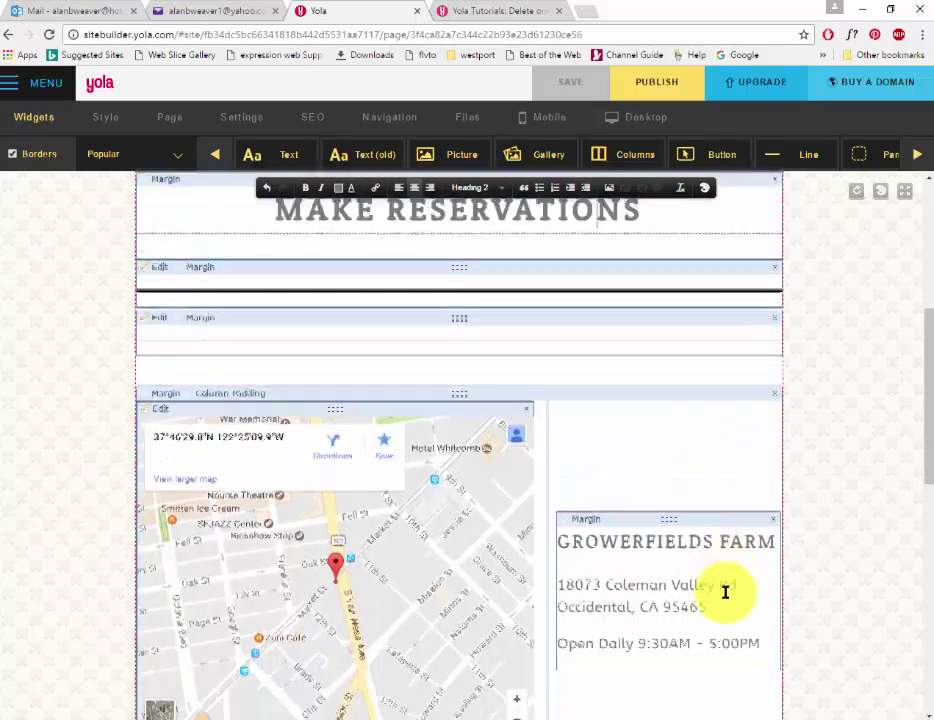
scroll(727, 592, "up", 1)
left_click_drag(760, 598, 559, 488)
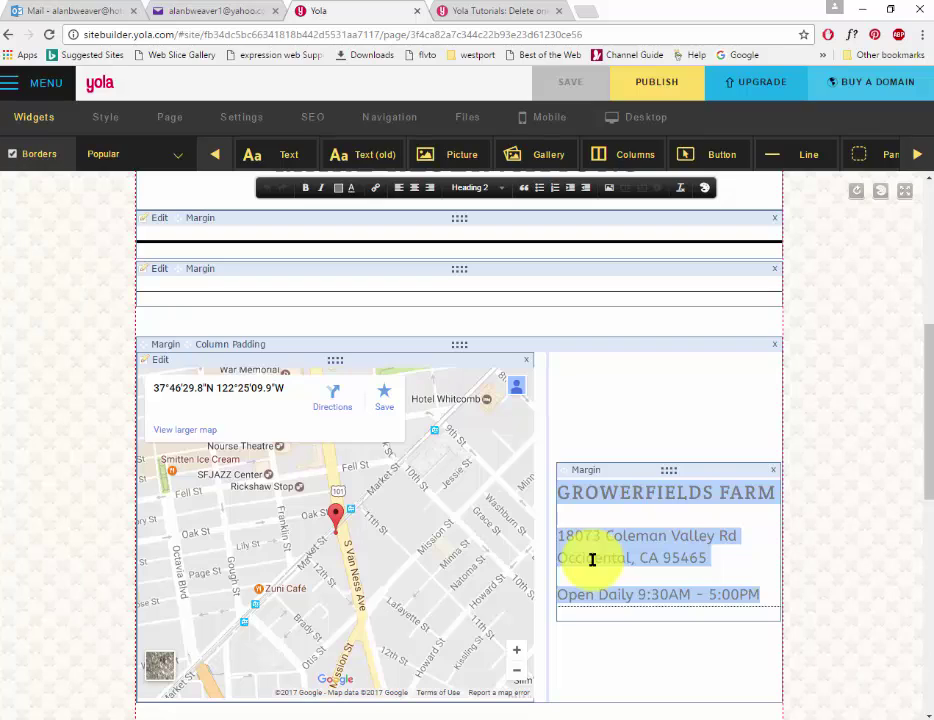
type("HOTEL ALAN")
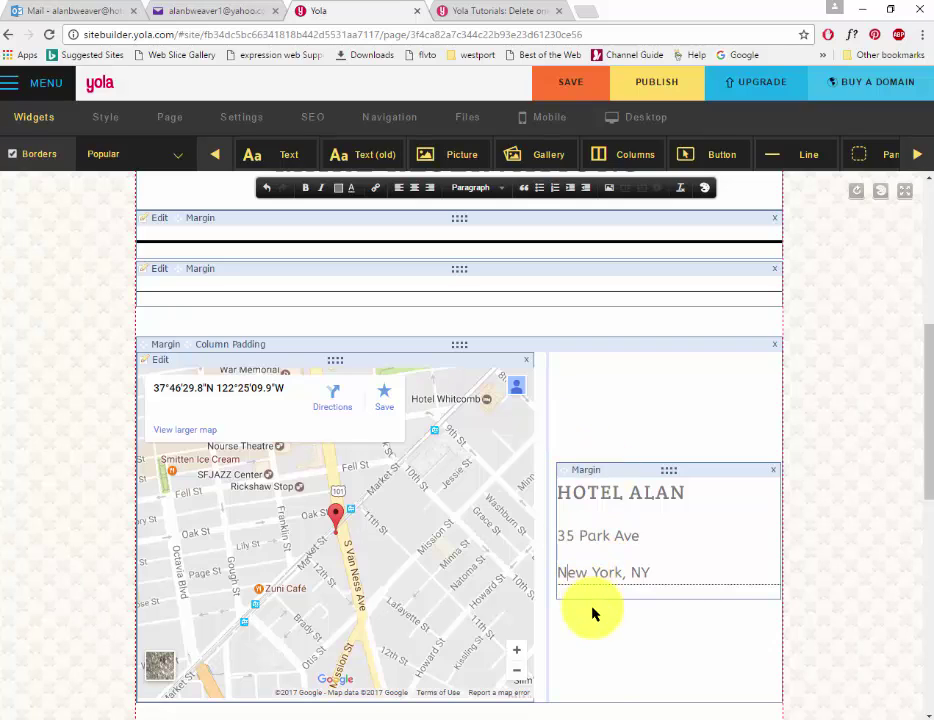
left_click(684, 573)
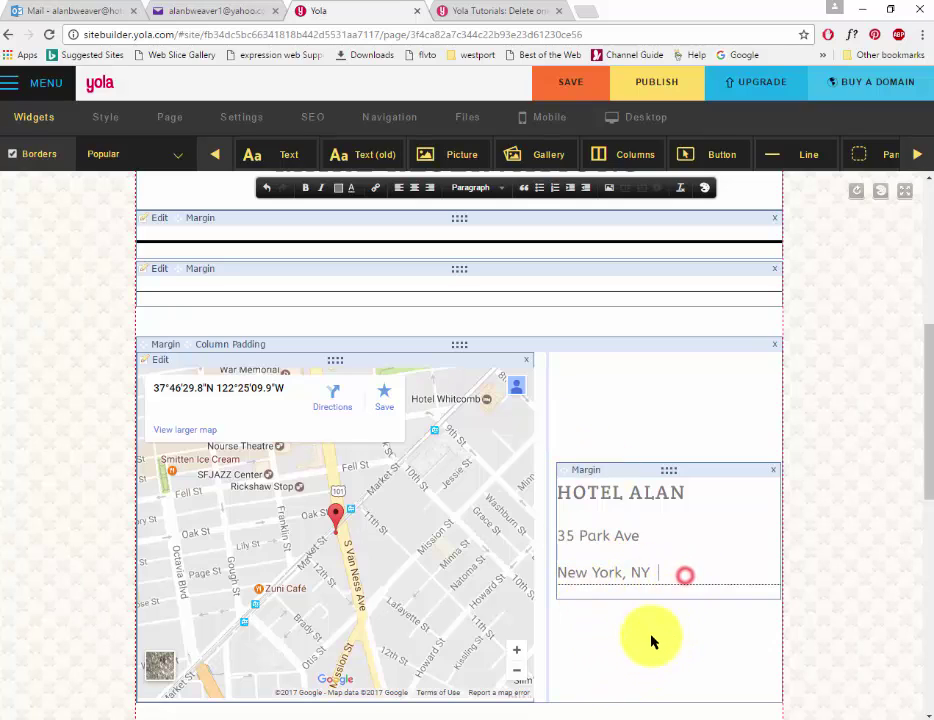
left_click(643, 674)
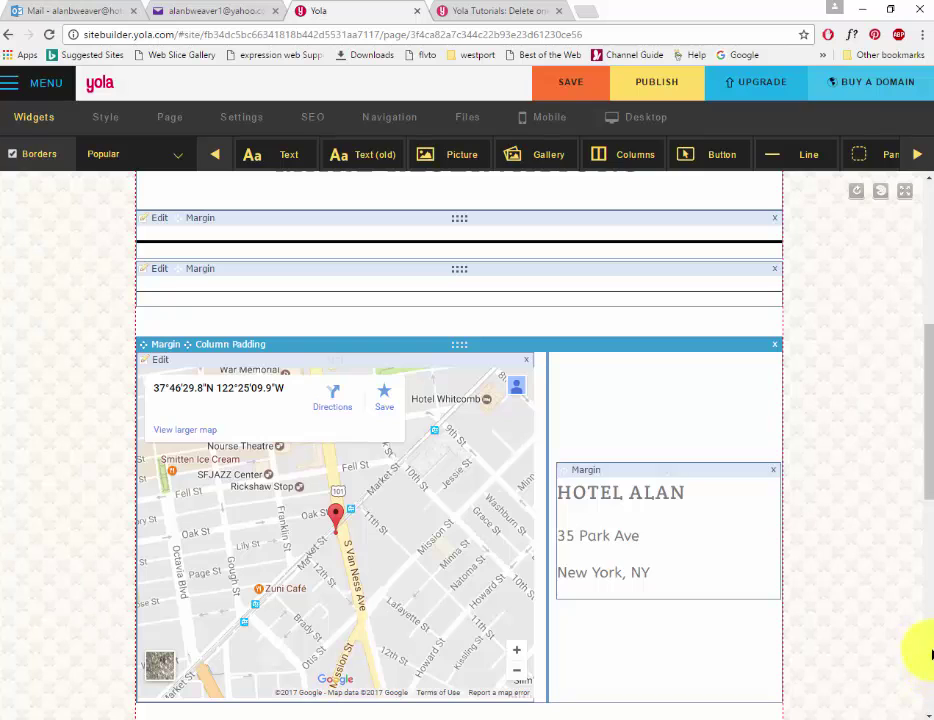
left_click_drag(925, 438, 930, 540)
Delete the El Cajon, Eli's Farm Stand, Borrego Springs and Fallbrook listings and their empty column blocks.
left_click(740, 543)
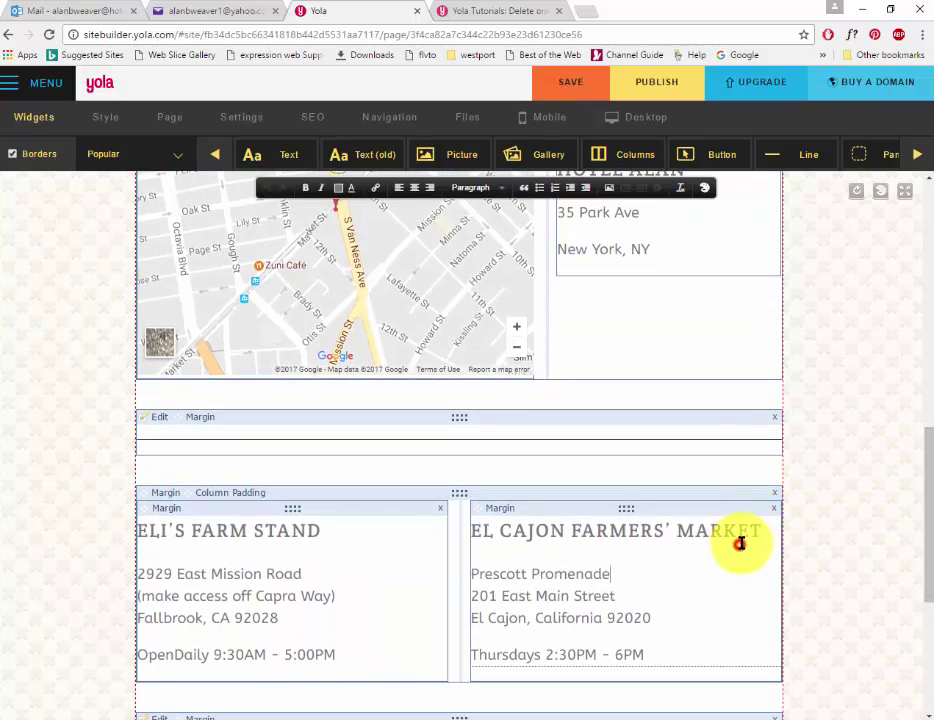
left_click(774, 508)
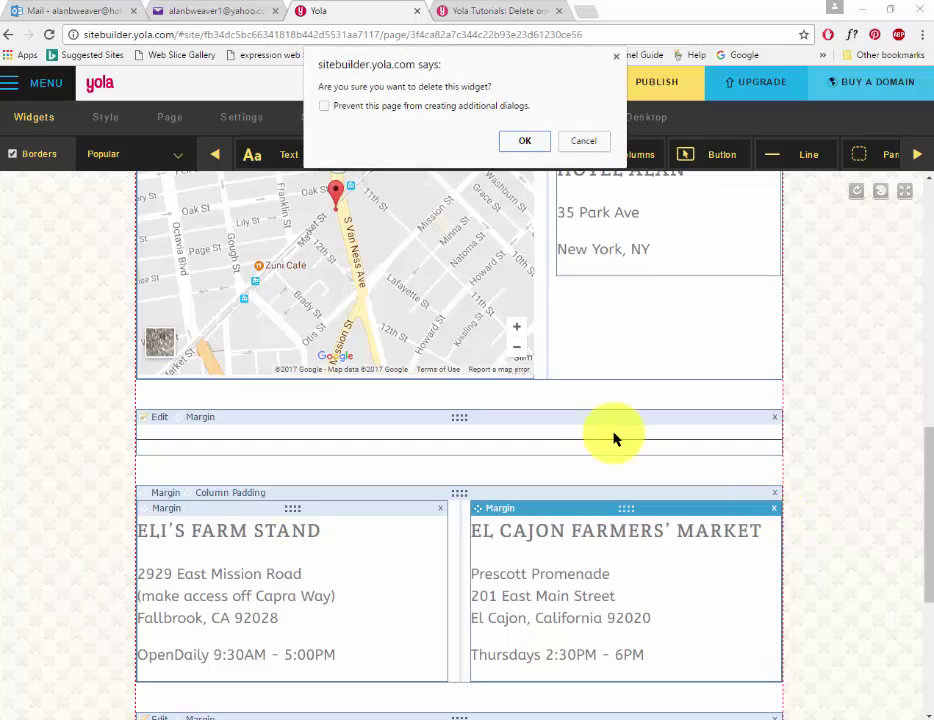
left_click(524, 140)
left_click(440, 508)
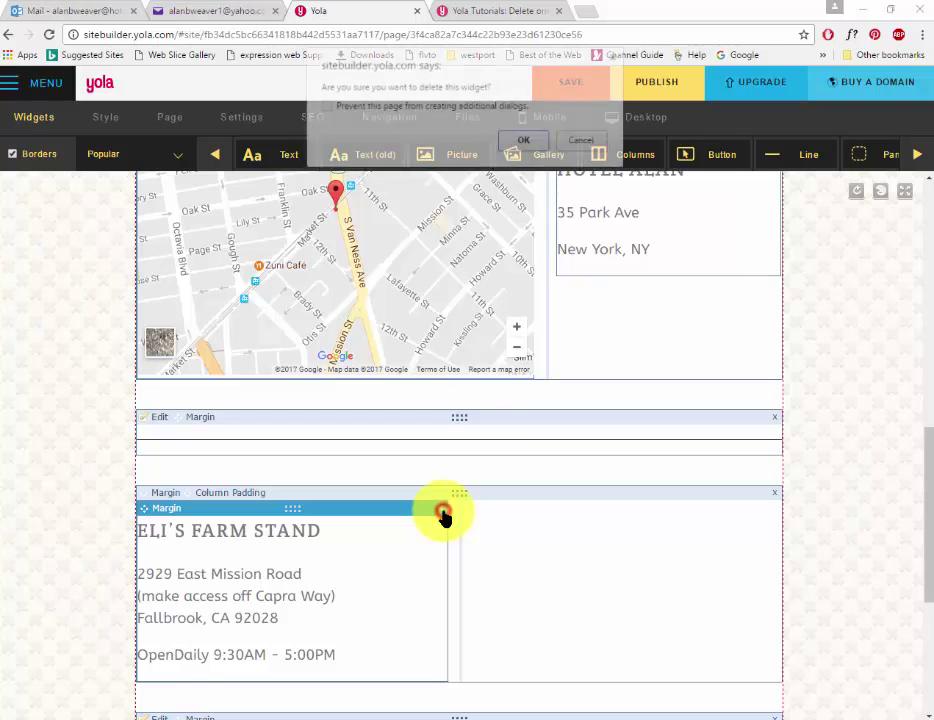
left_click(536, 146)
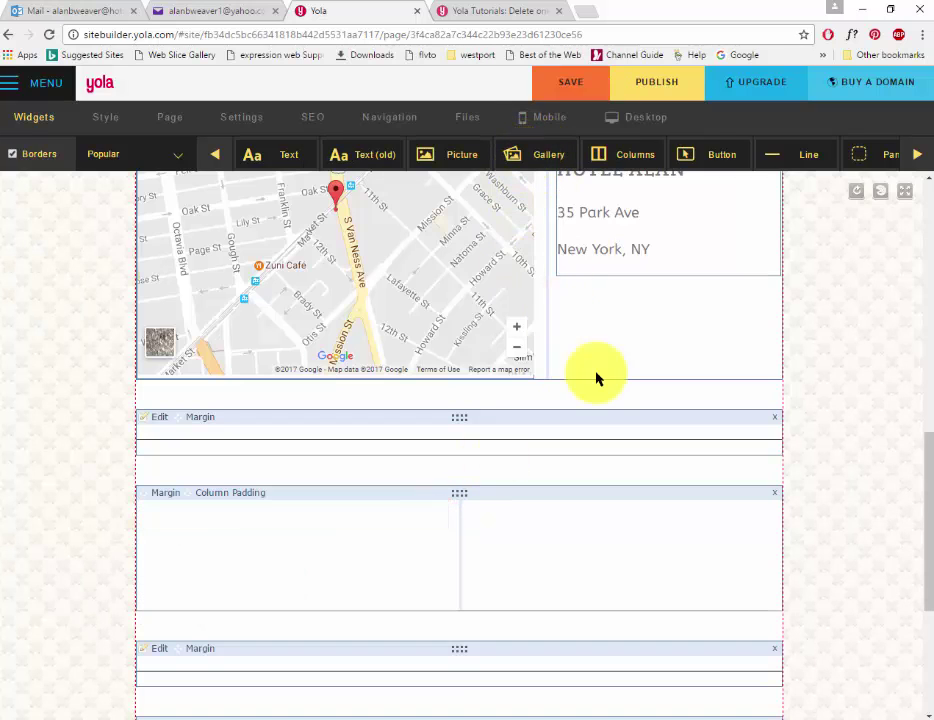
scroll(820, 420, "down", 1)
left_click(774, 438)
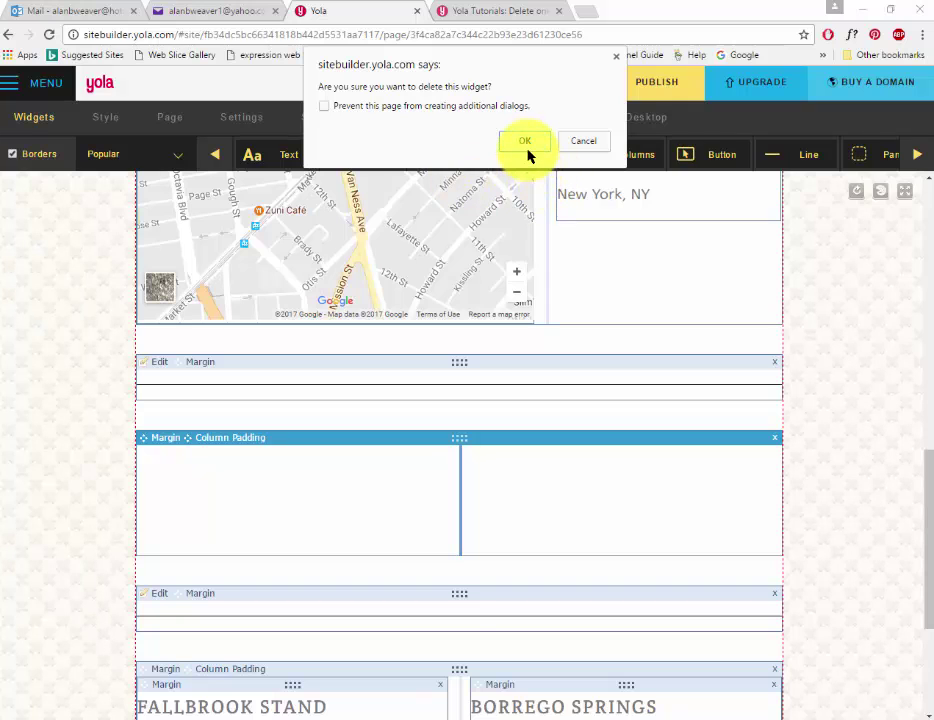
left_click(524, 142)
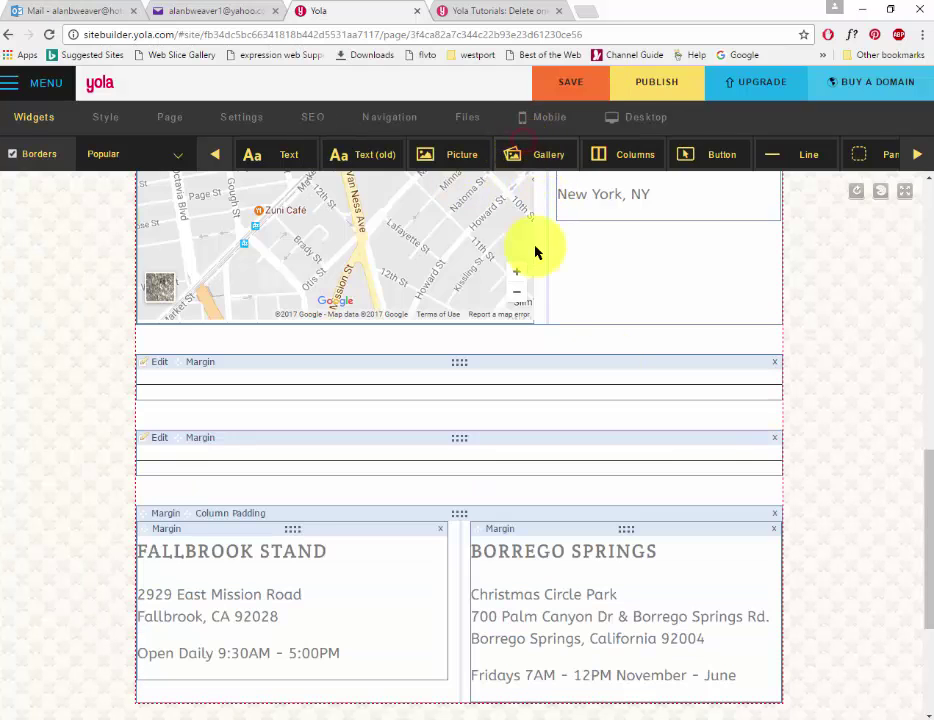
left_click(774, 528)
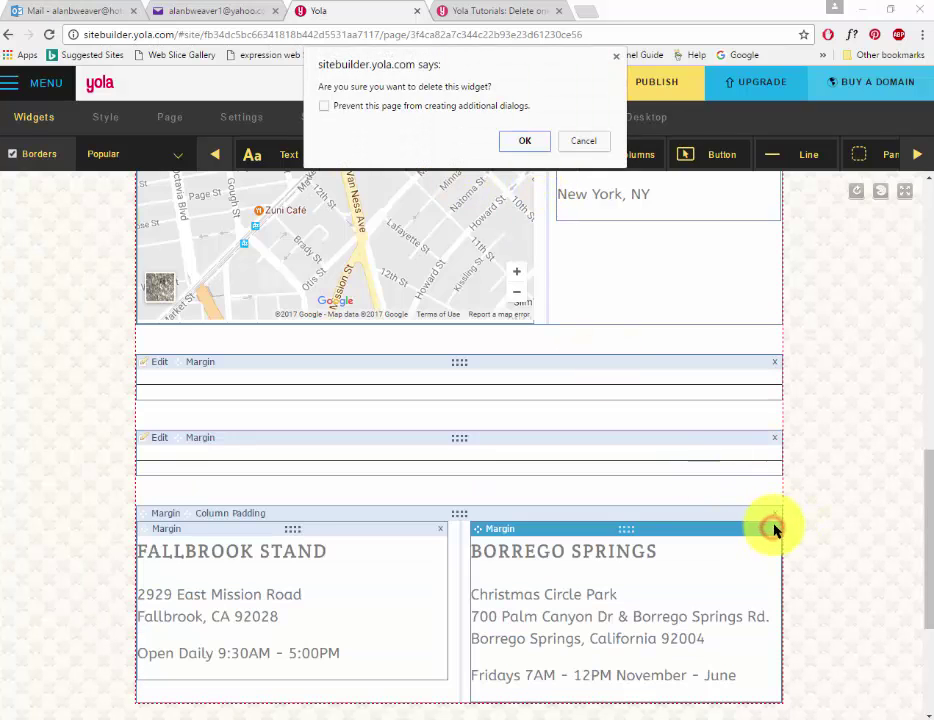
left_click(524, 142)
left_click(775, 514)
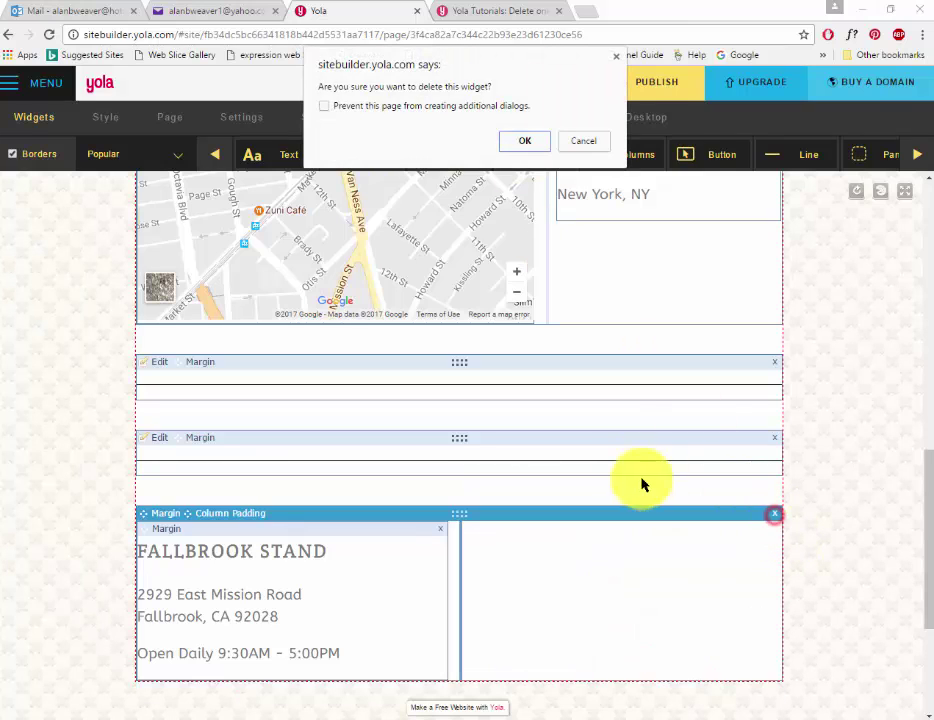
left_click(522, 142)
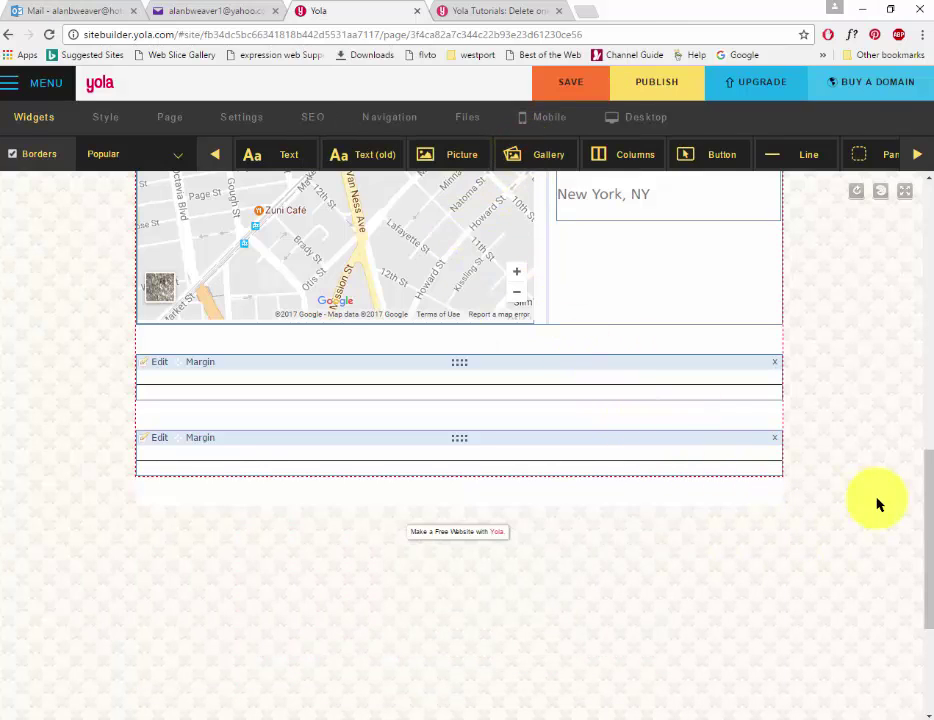
Save the page's unsaved changes when entering the banner style settings.
left_click_drag(920, 537, 900, 225)
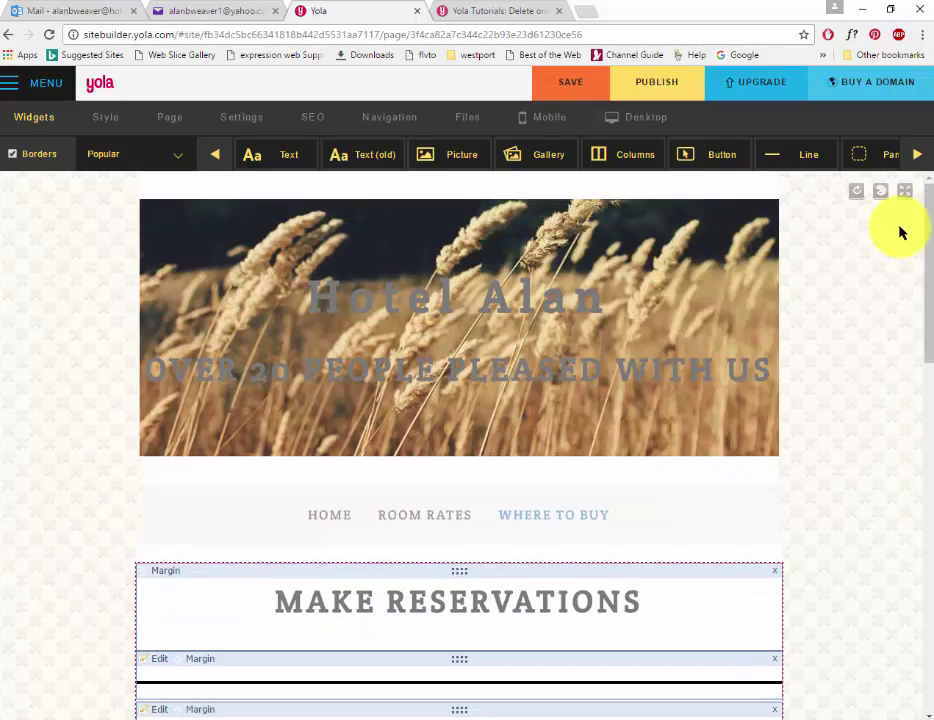
left_click(762, 224)
left_click(548, 418)
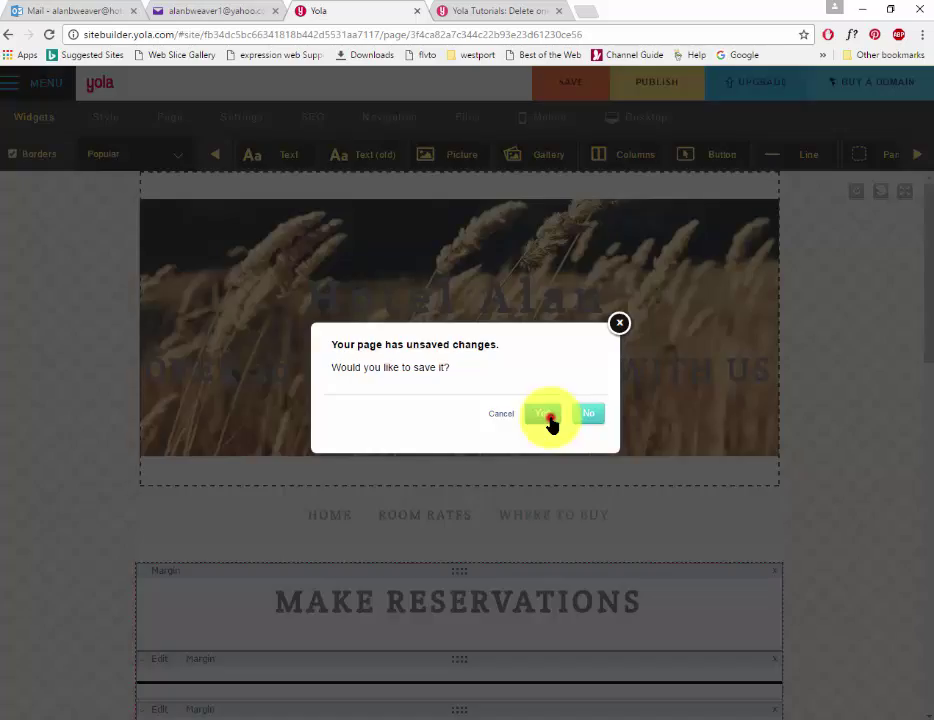
Upload DSC_0003.JPG and set it as the banner image in place of the wheat field.
left_click_drag(917, 521, 892, 221)
scroll(719, 250, "up", 1)
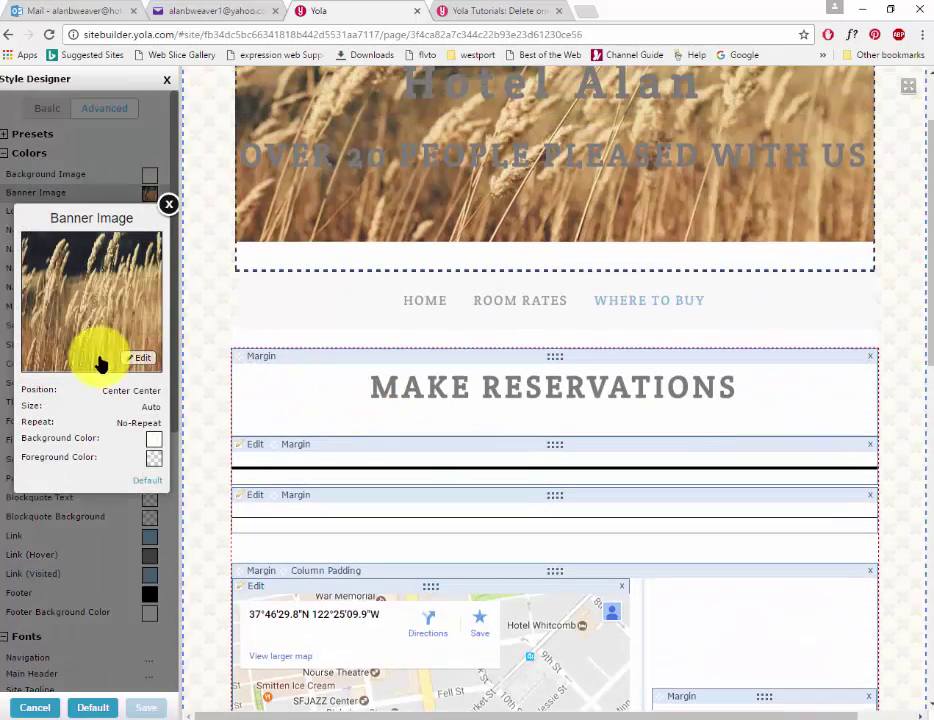
left_click(131, 359)
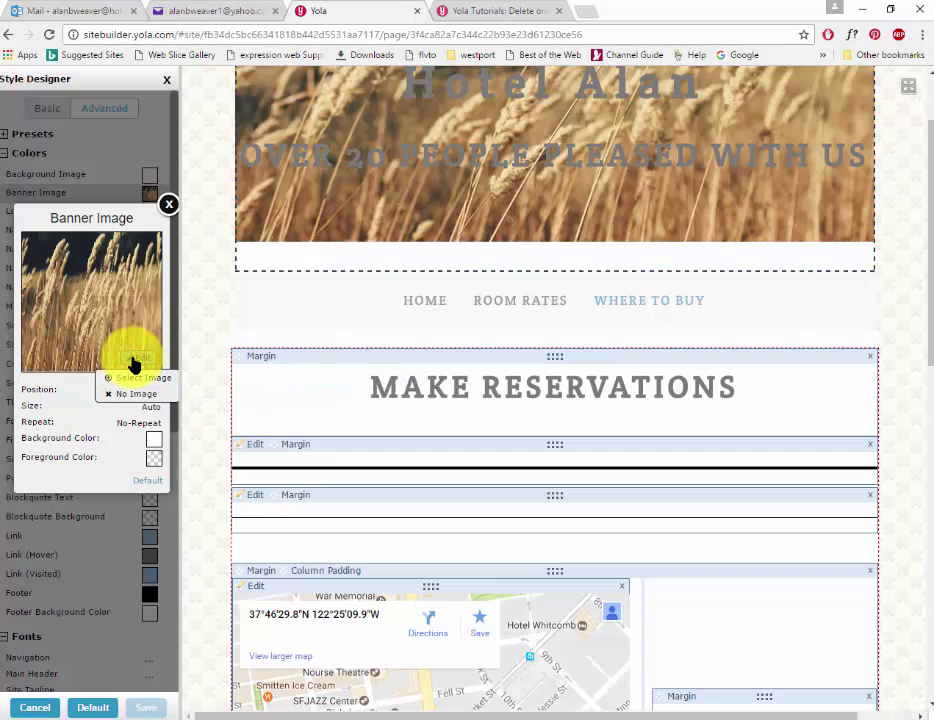
left_click(142, 379)
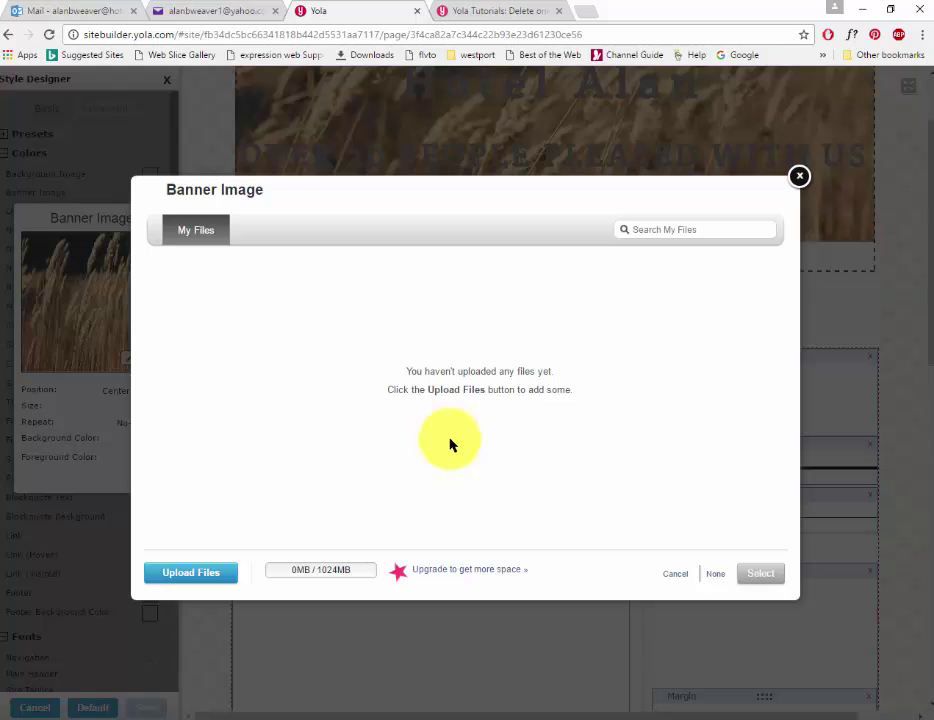
left_click(201, 580)
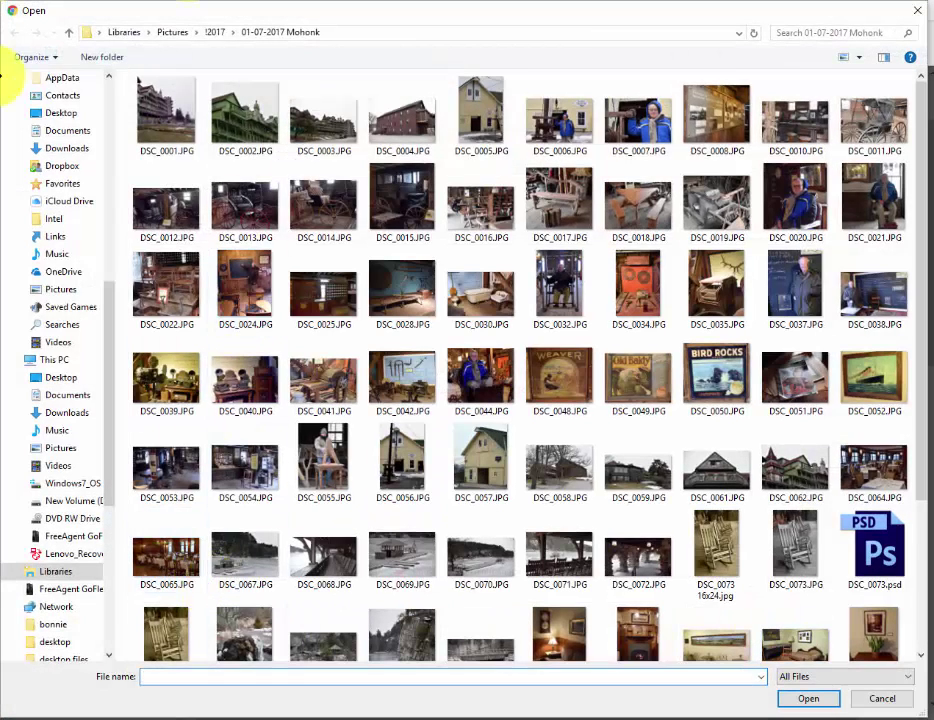
double_click(316, 148)
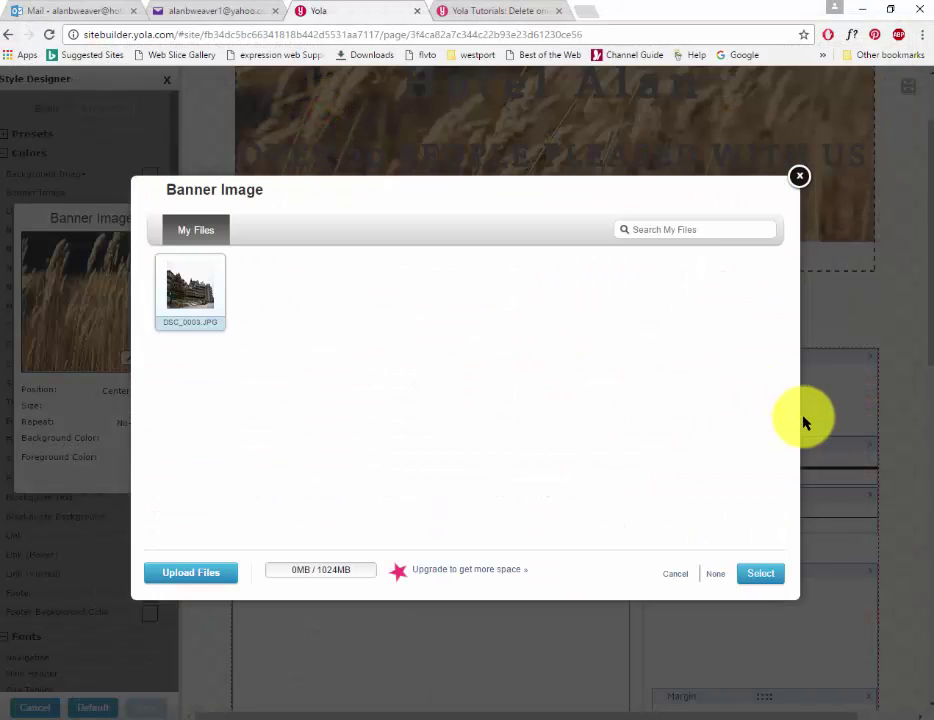
left_click(215, 296)
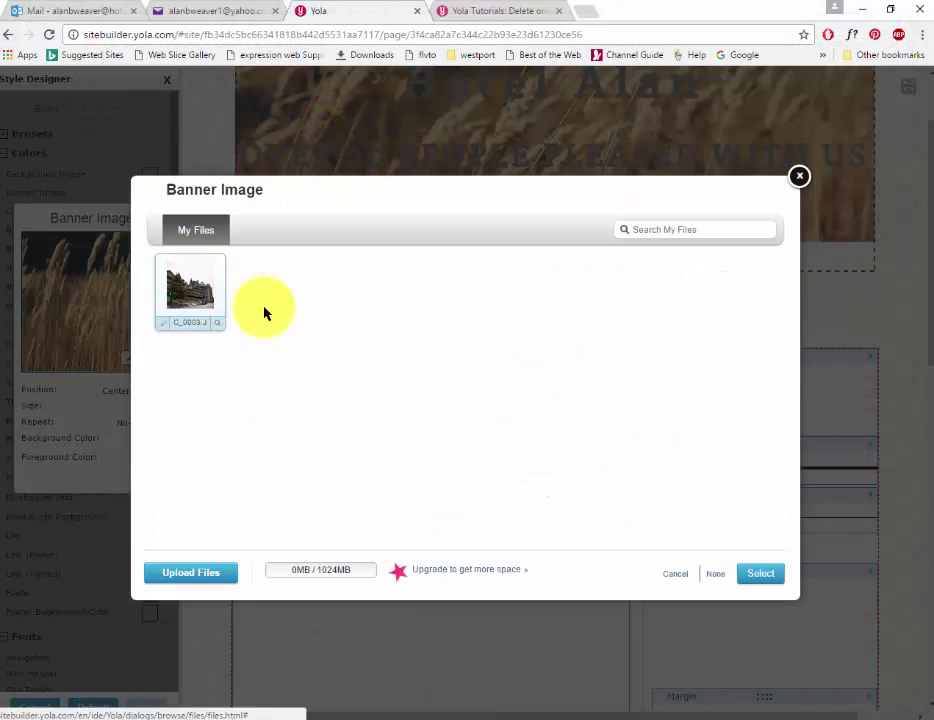
double_click(180, 293)
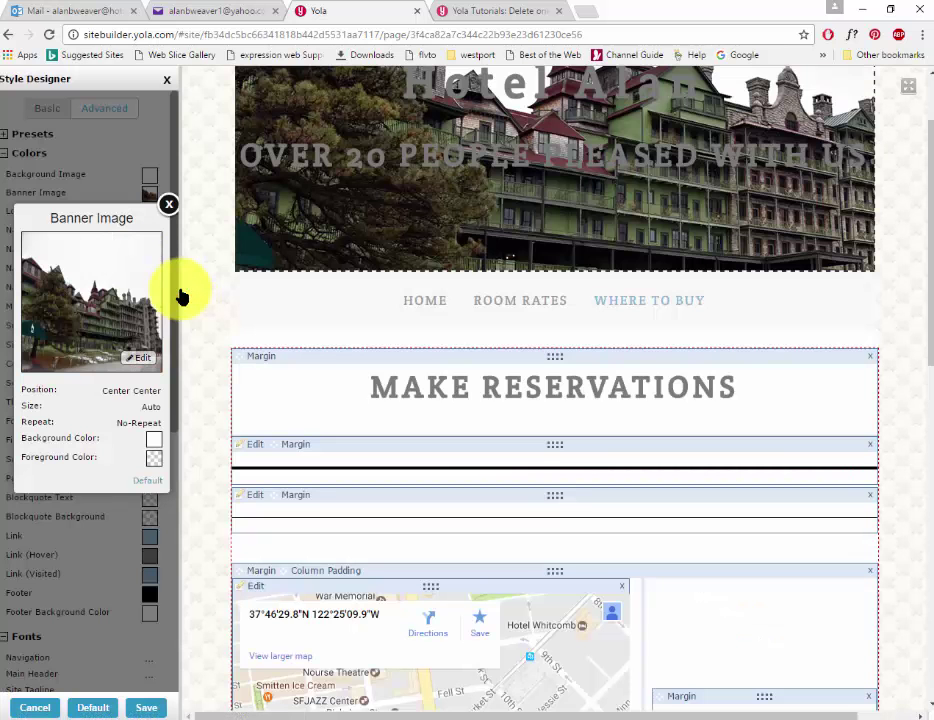
left_click(167, 204)
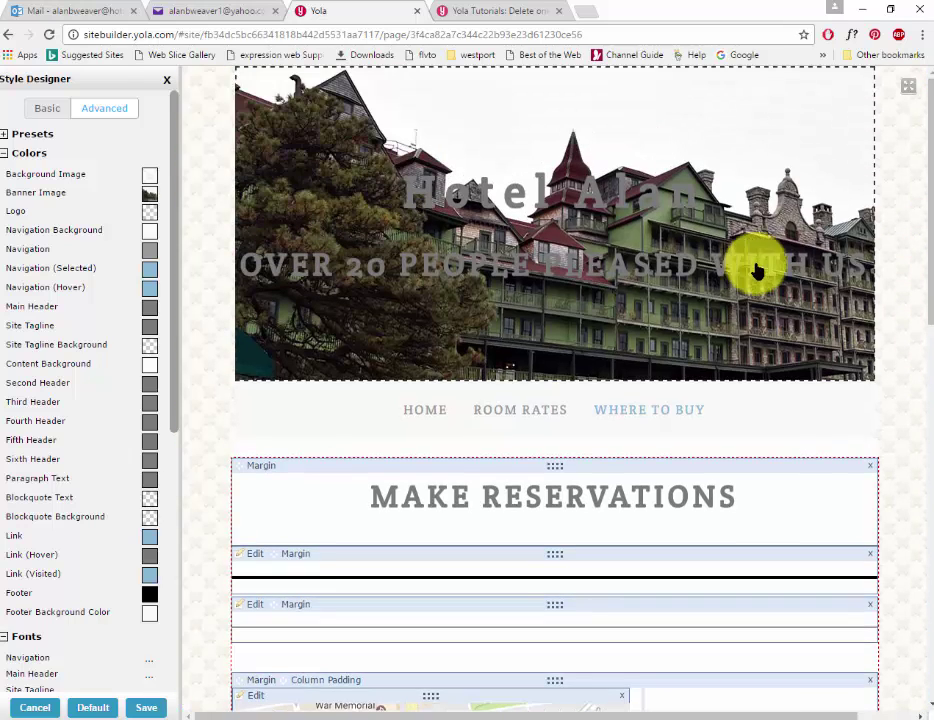
Inspect the tagline and Hotel Alan header font and logo colour settings in the Style Designer.
left_click(628, 262)
left_click(454, 195)
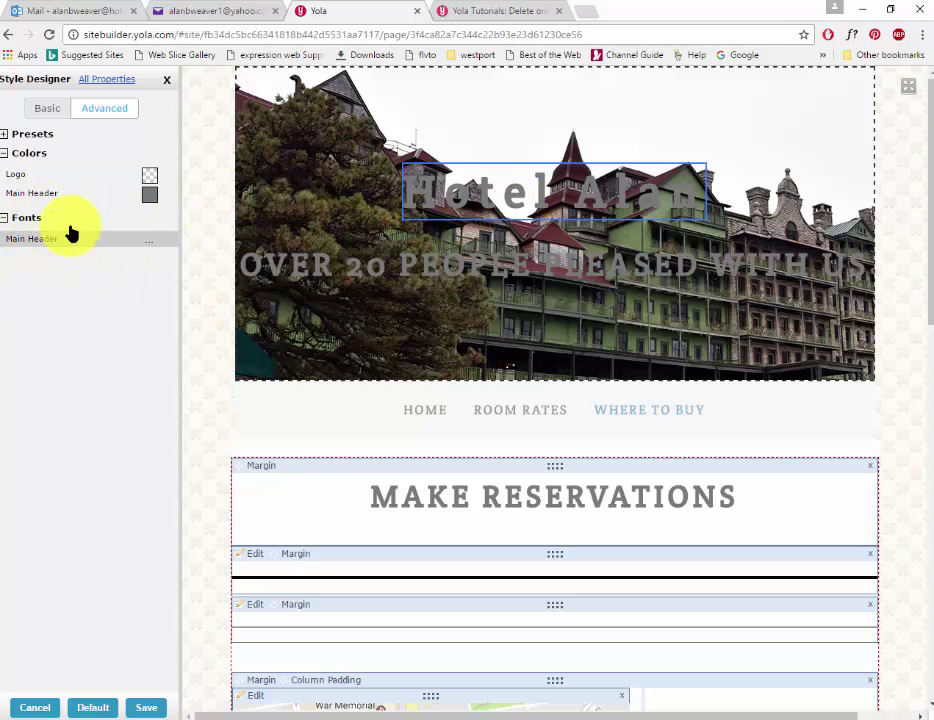
left_click(5, 219)
left_click(7, 156)
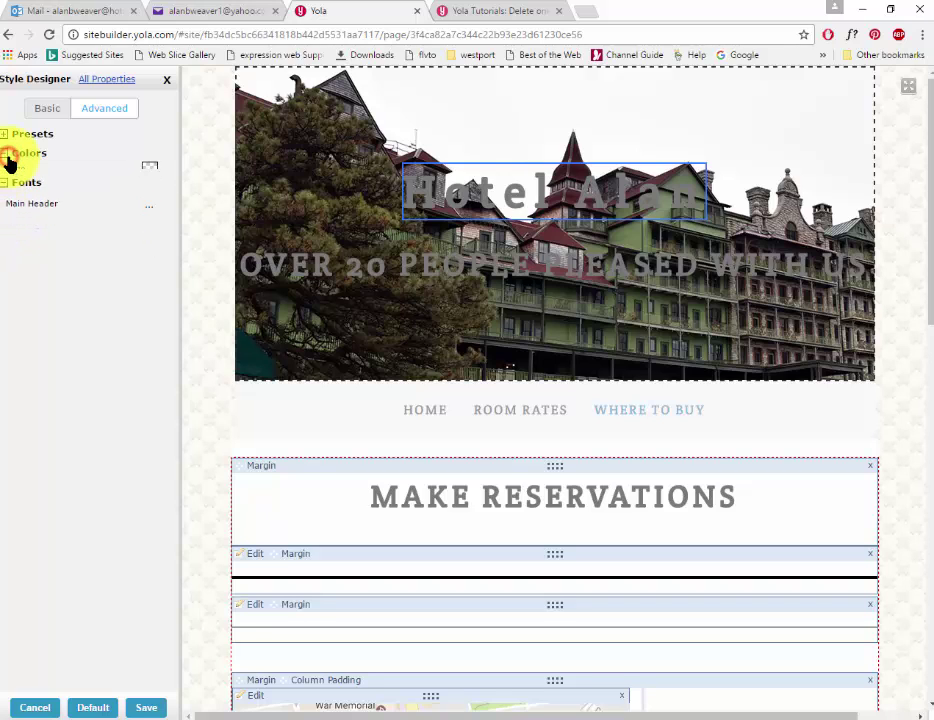
left_click(146, 176)
left_click(60, 138)
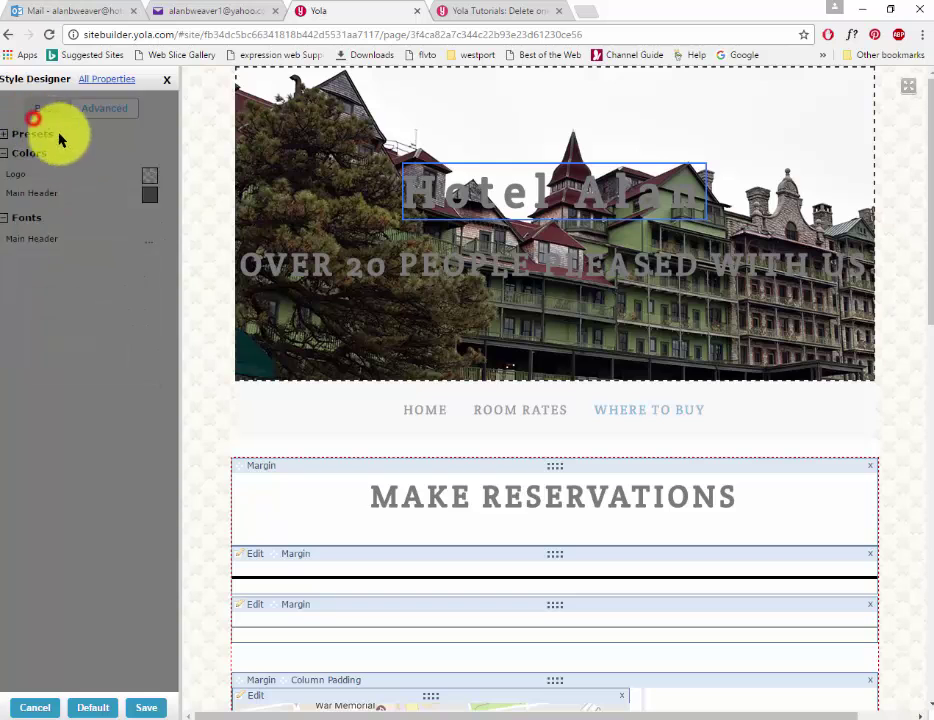
left_click(45, 110)
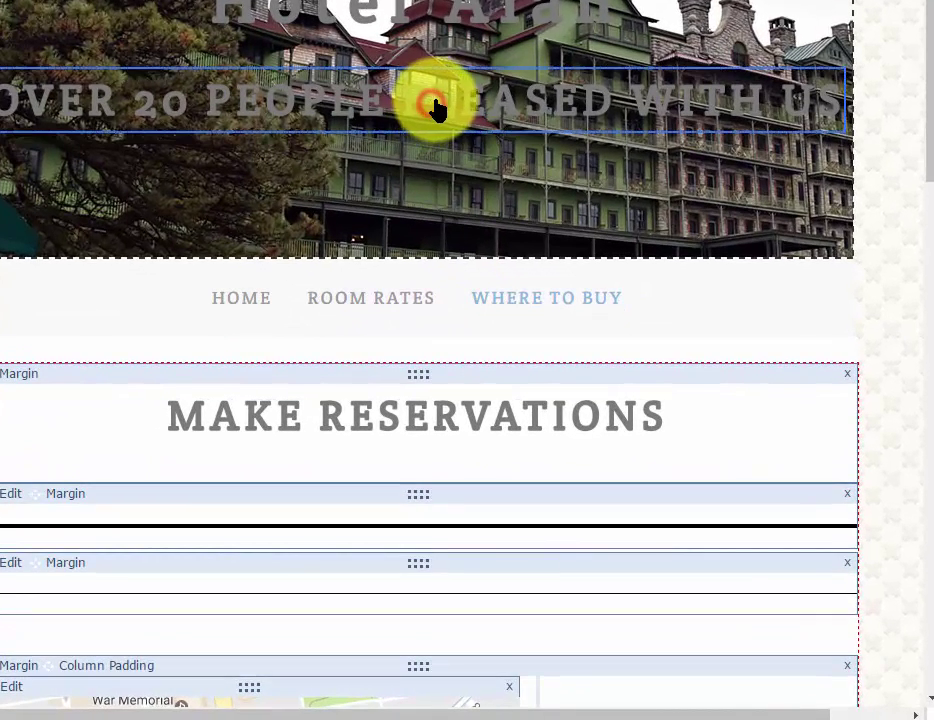
Close the Style Designer, saving the banner change.
left_click(433, 107)
right_click(453, 108)
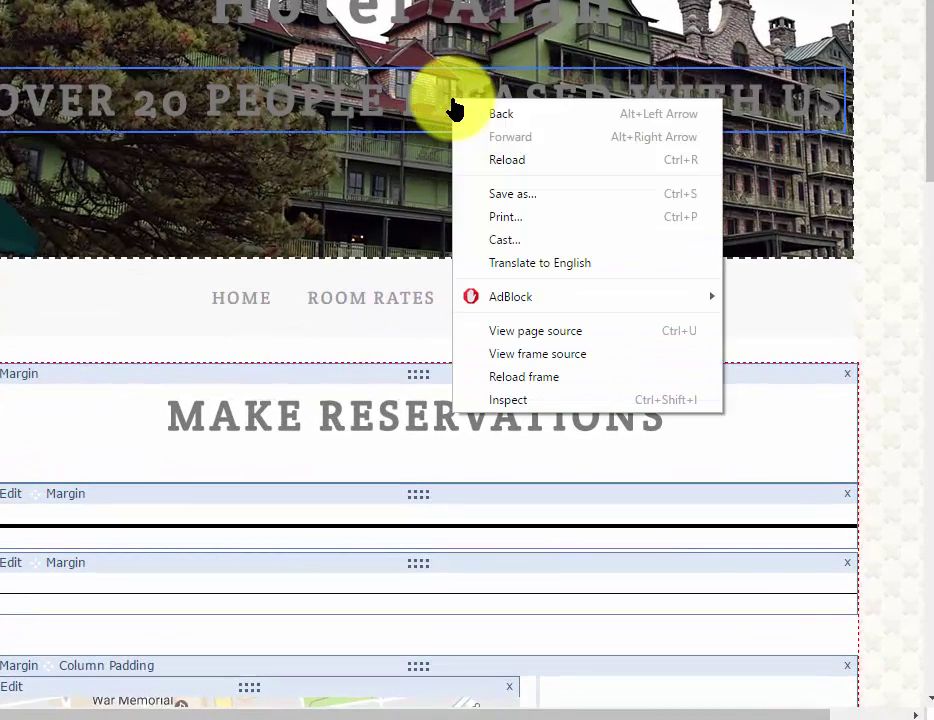
left_click(900, 302)
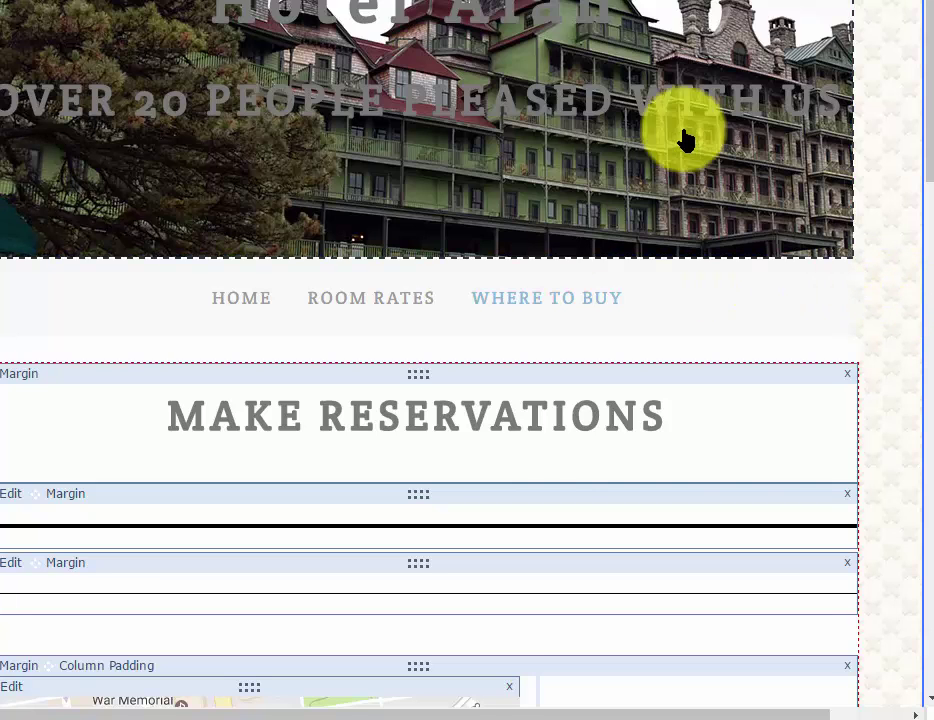
left_click_drag(926, 148, 926, 292)
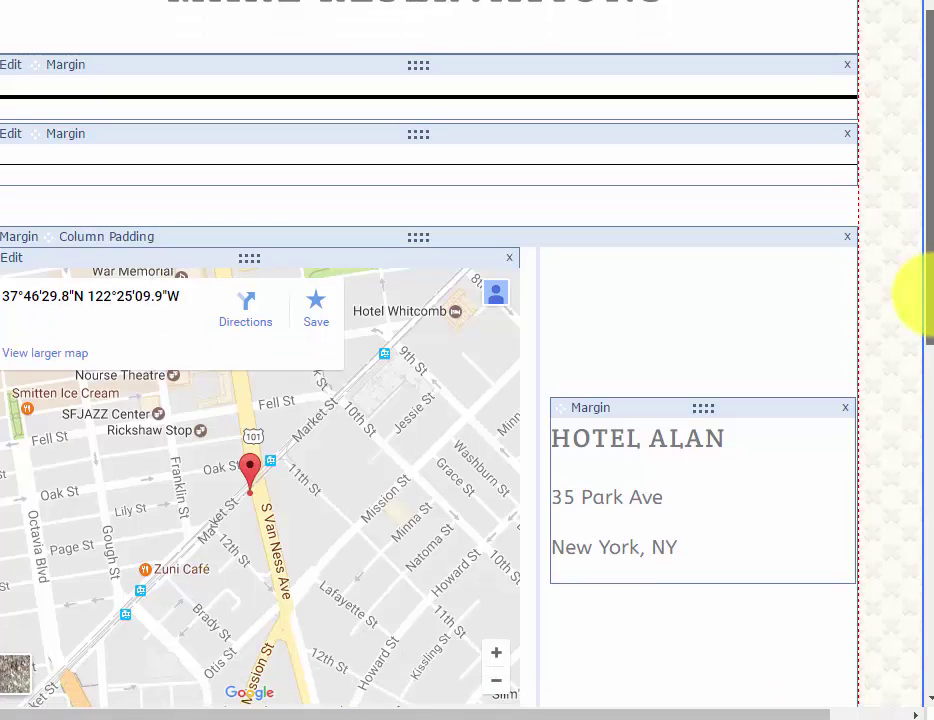
left_click_drag(924, 282, 922, 92)
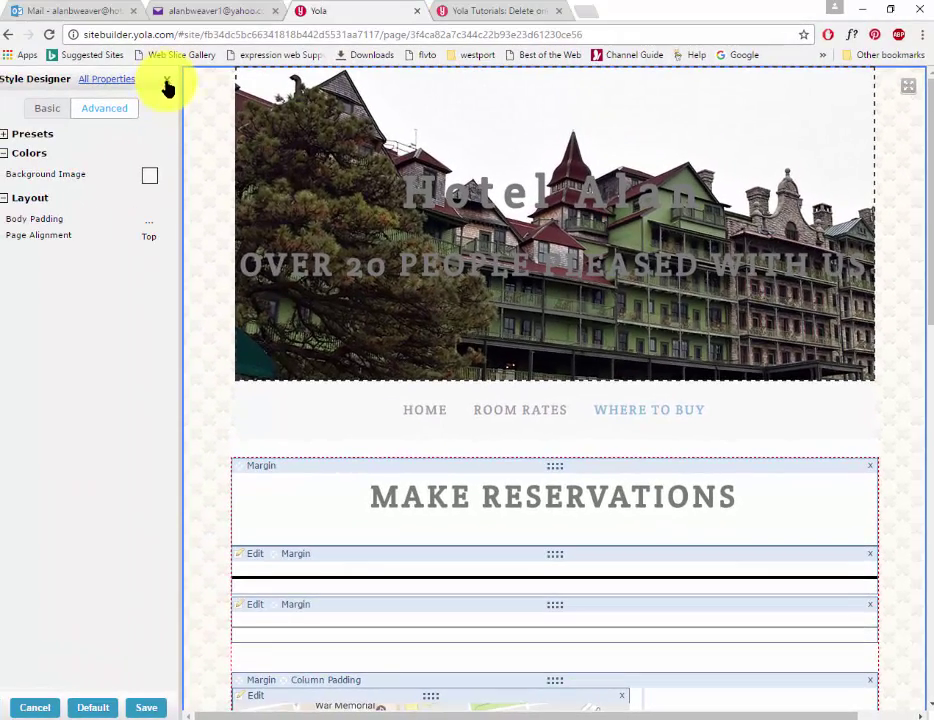
left_click(167, 79)
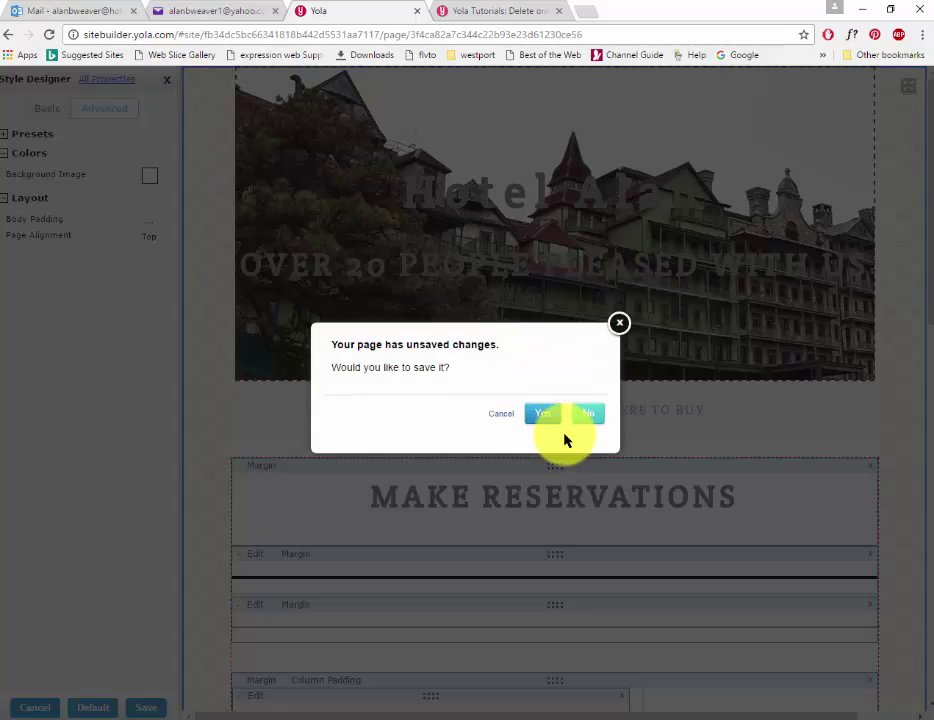
left_click(544, 415)
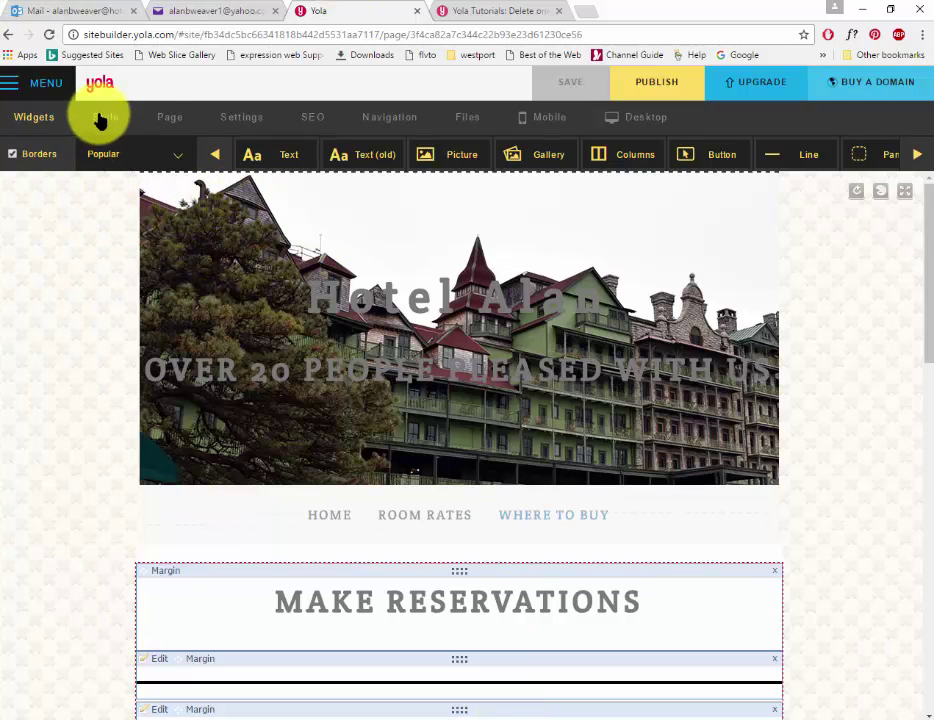
Create a new page named 'About Us'.
left_click(171, 117)
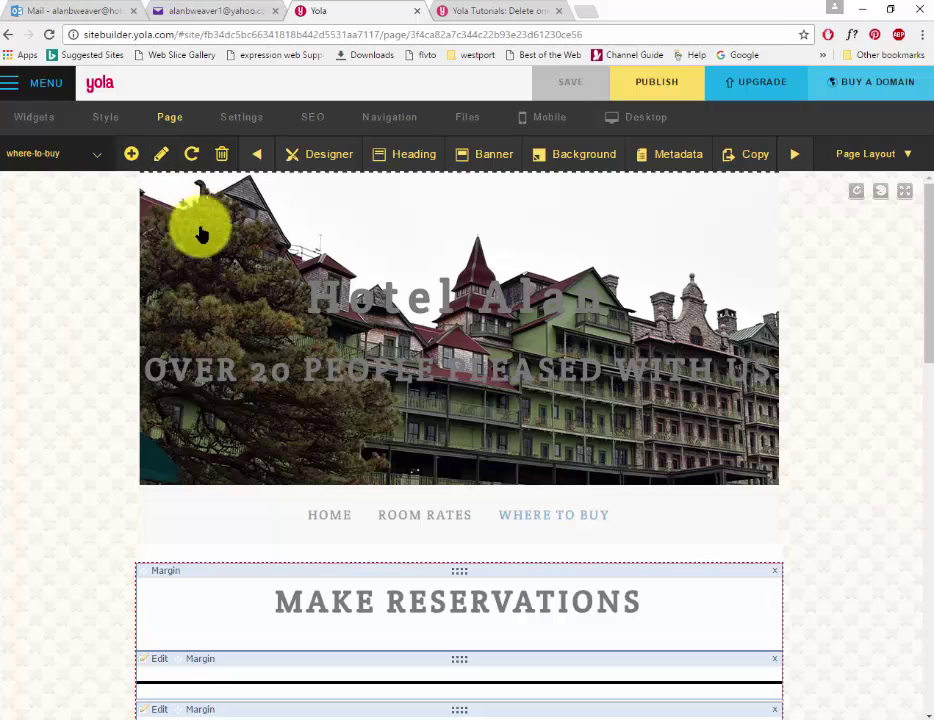
left_click(131, 154)
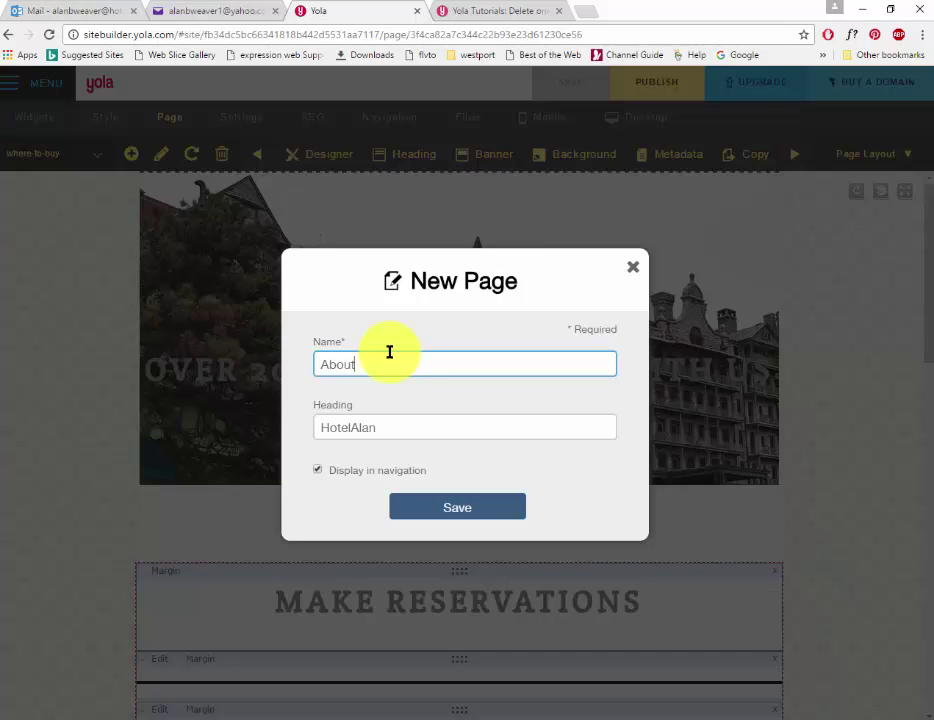
type("About Us")
left_click(452, 503)
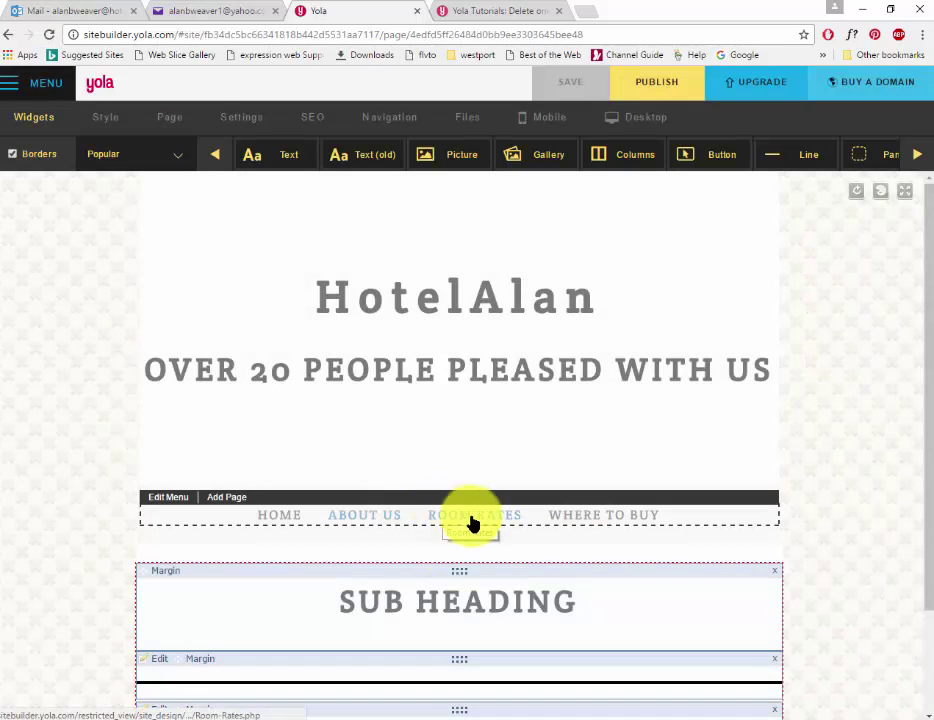
scroll(507, 512, "down", 3)
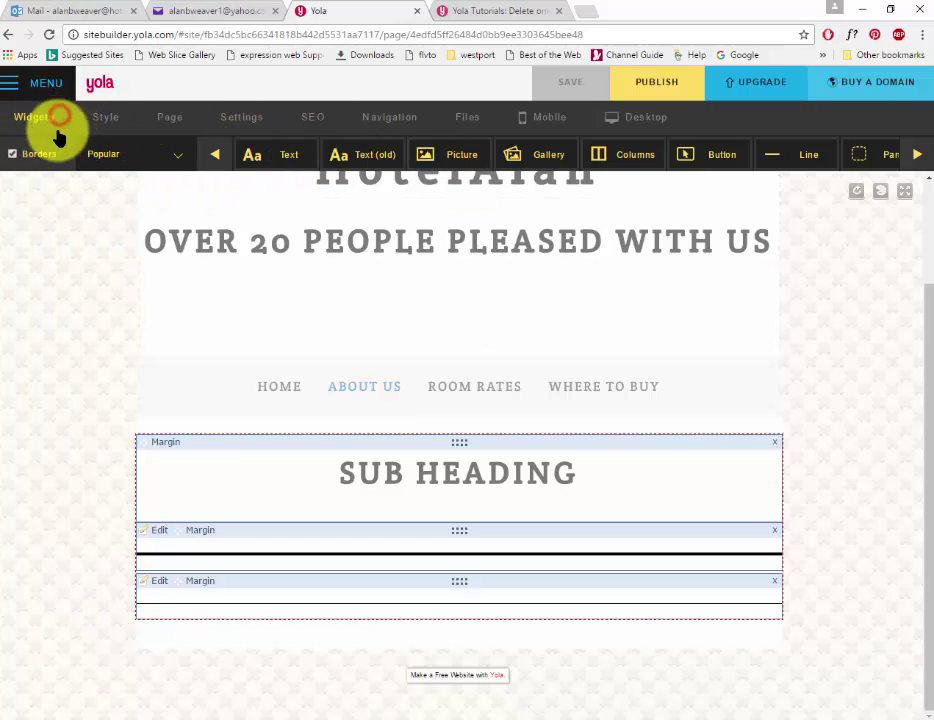
Drag a YouTube widget from the widget bar onto the About Us page.
left_click(918, 153)
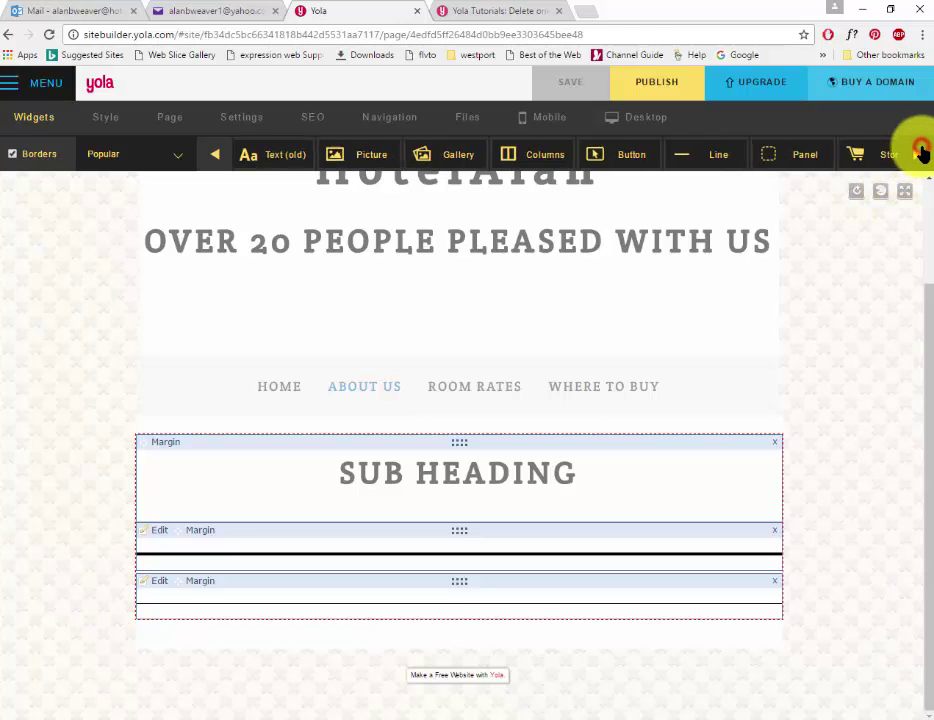
left_click_drag(546, 154, 440, 659)
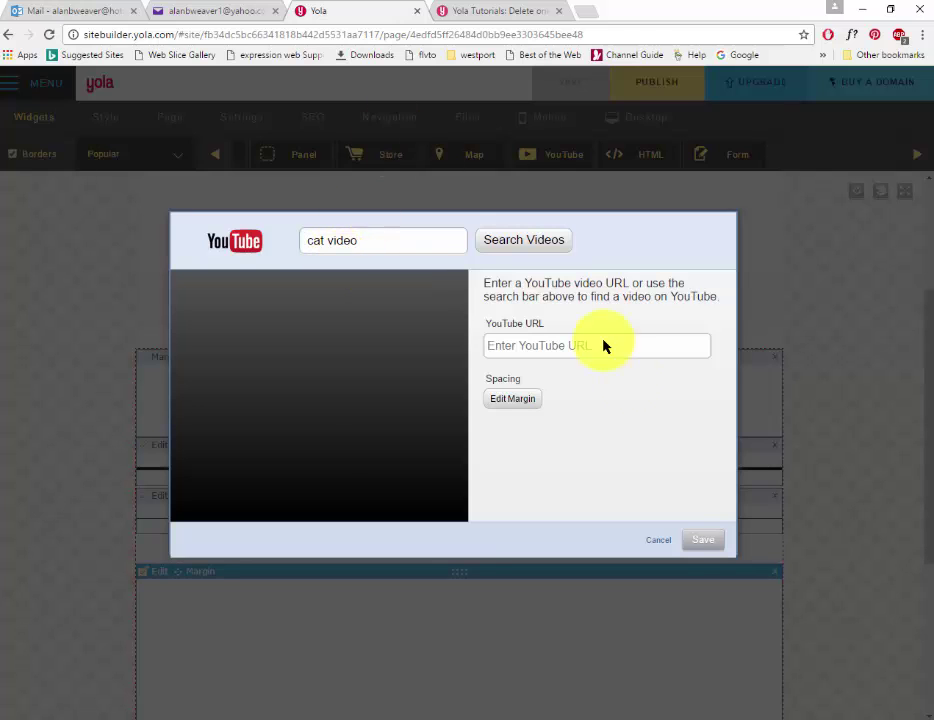
Search YouTube for 'cat video' and embed the 'Funny Cats Compilation [Most See]' video.
left_click(500, 241)
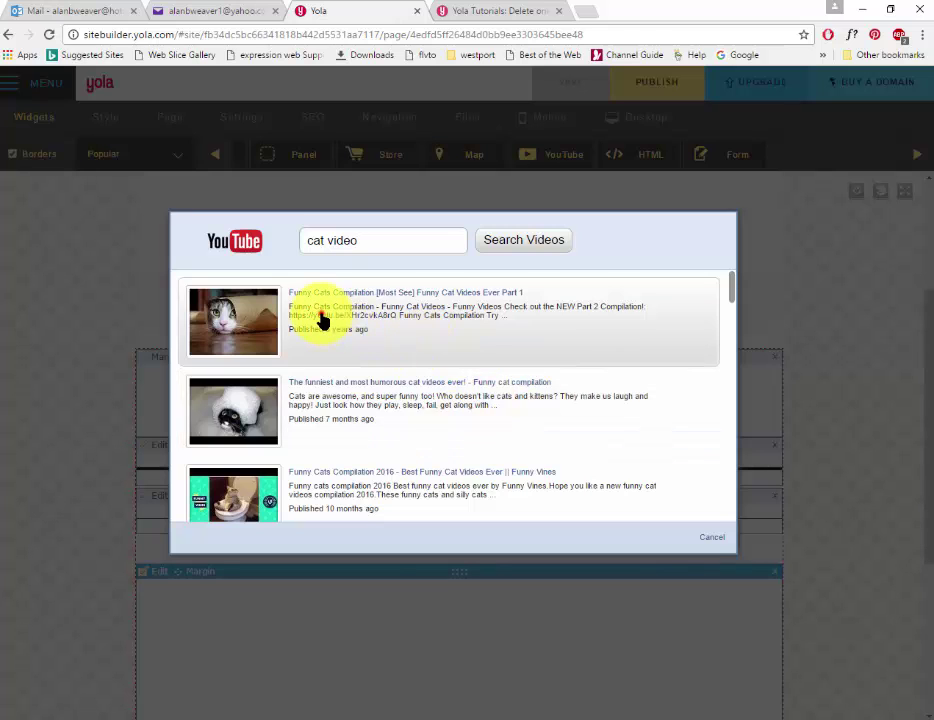
left_click(321, 320)
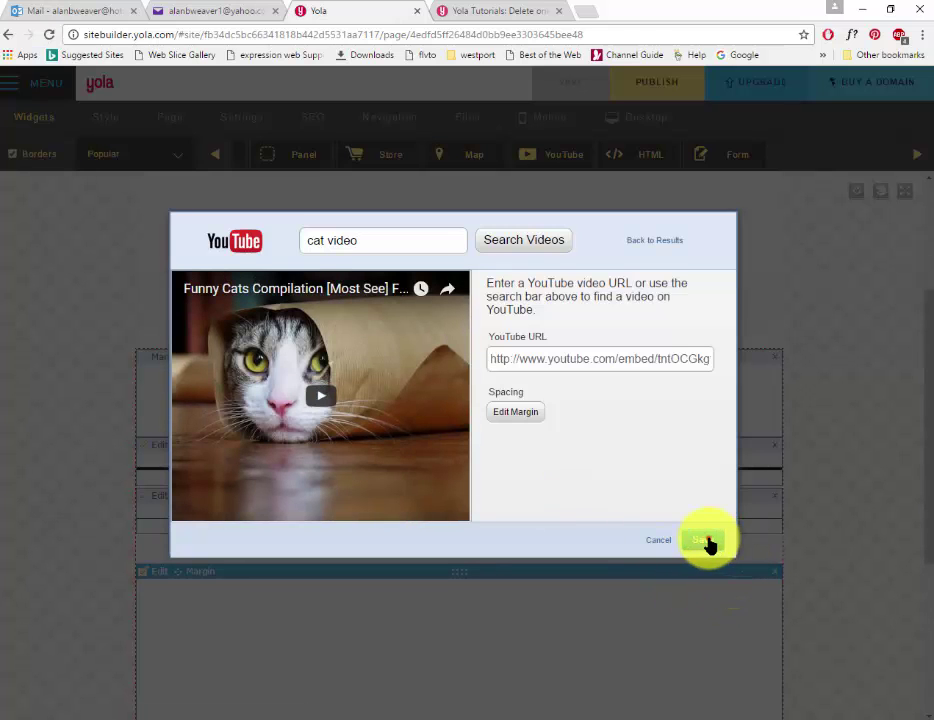
left_click(703, 540)
scroll(755, 546, "down", 1)
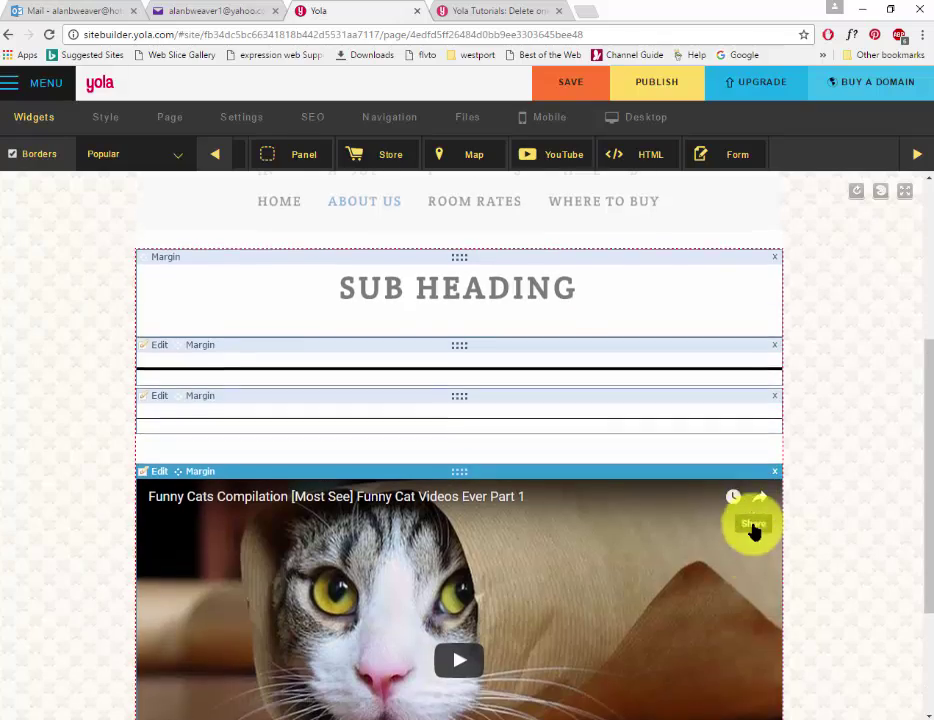
scroll(752, 530, "down", 2)
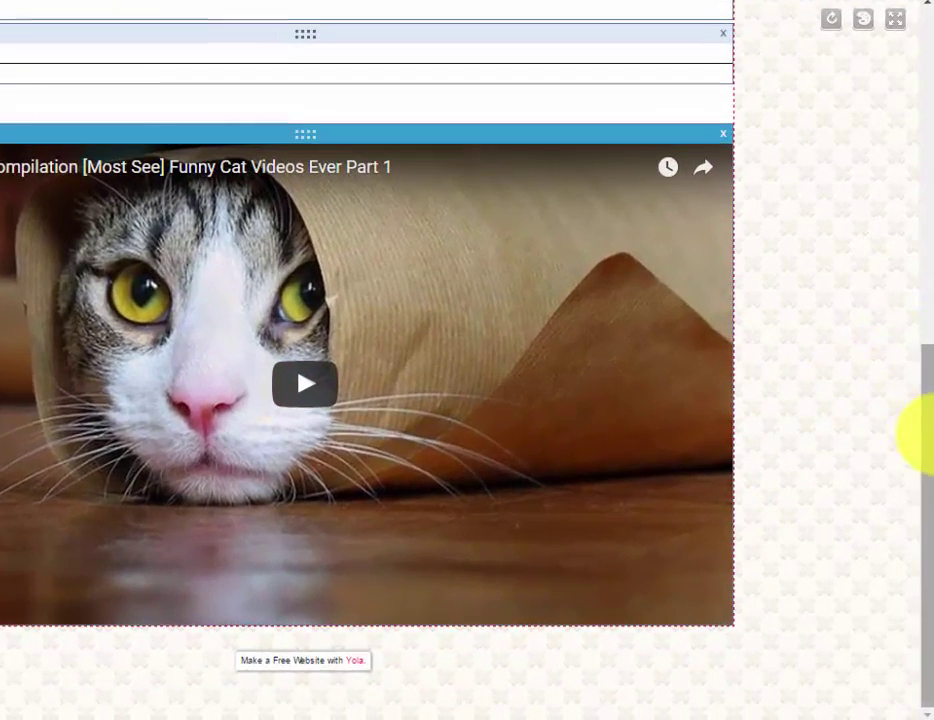
left_click_drag(922, 524, 925, 458)
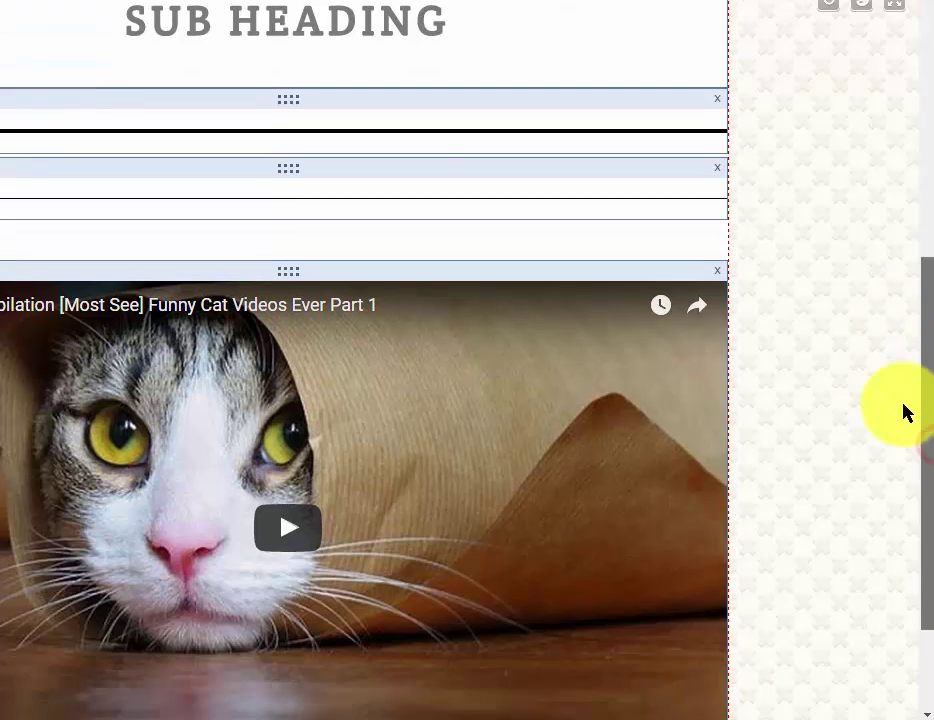
scroll(903, 412, "down", 2)
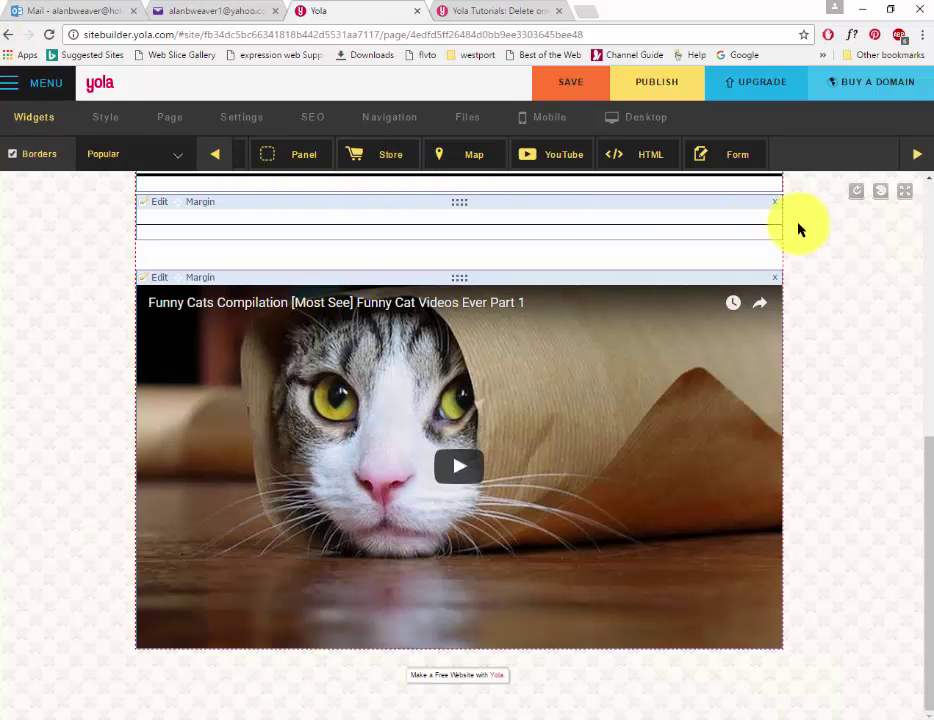
Add a two-column layout block and move the cat video into its right column.
left_click(213, 154)
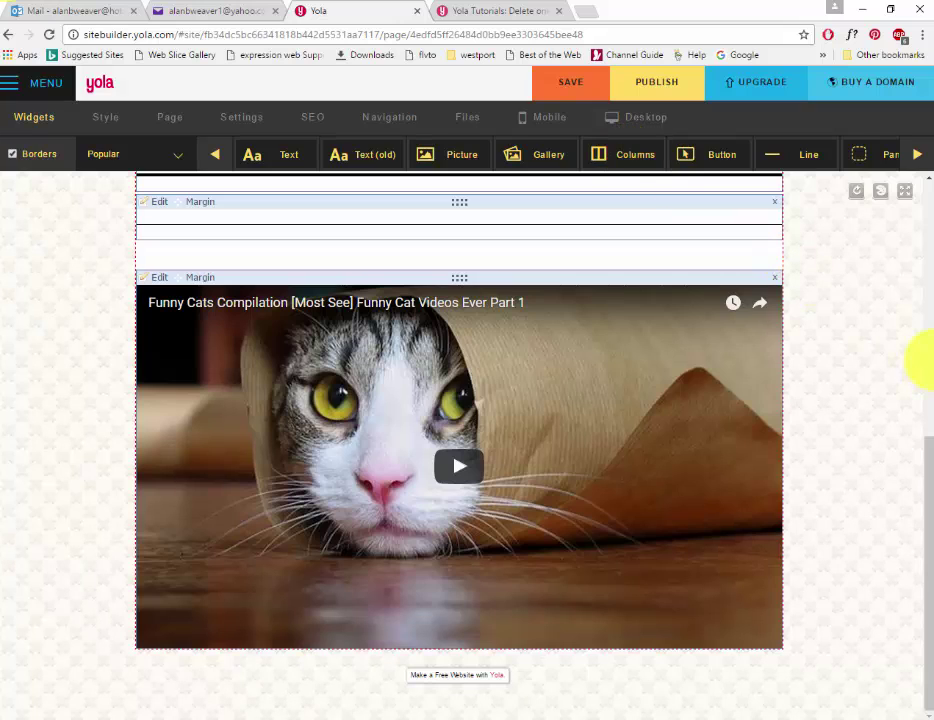
left_click_drag(630, 165, 334, 594)
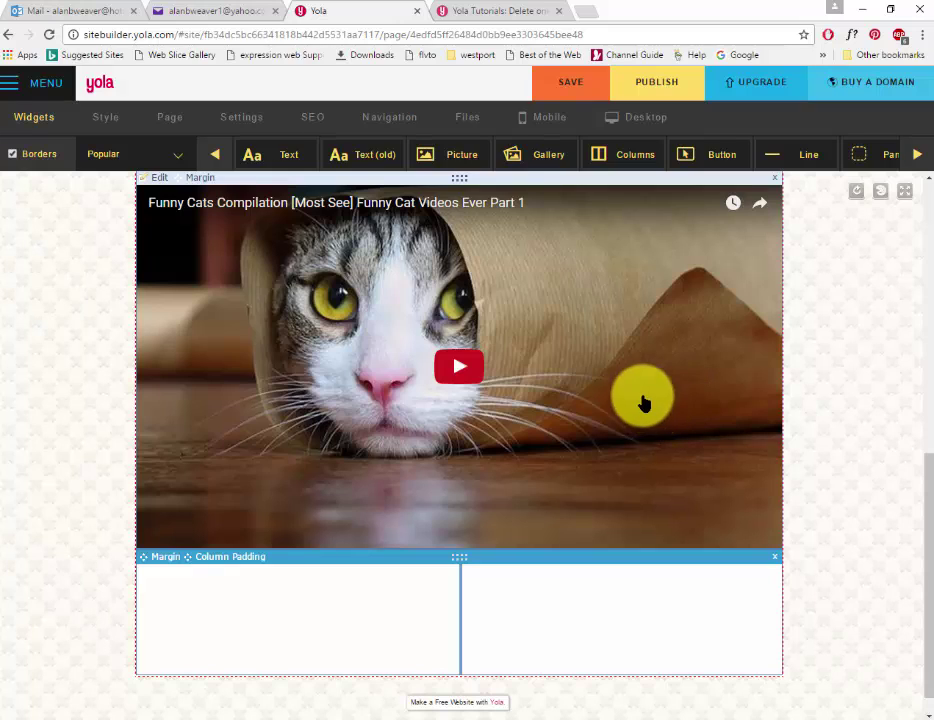
key("ctrl+a")
left_click_drag(546, 263, 563, 290)
left_click_drag(456, 183, 568, 595)
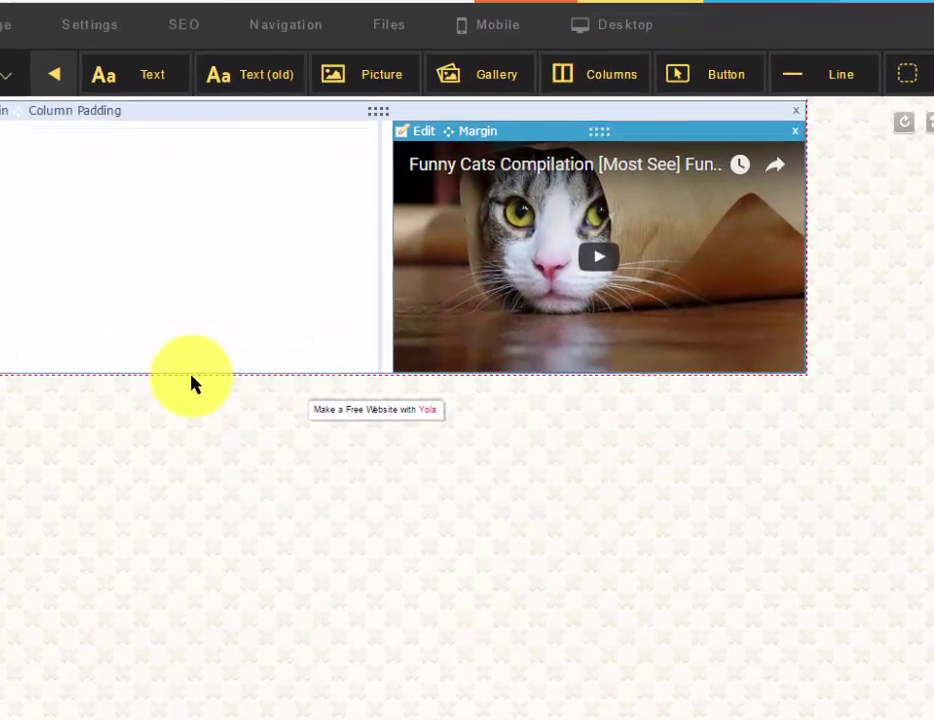
Put a Text block in the left column and type the cat description.
left_click(194, 245)
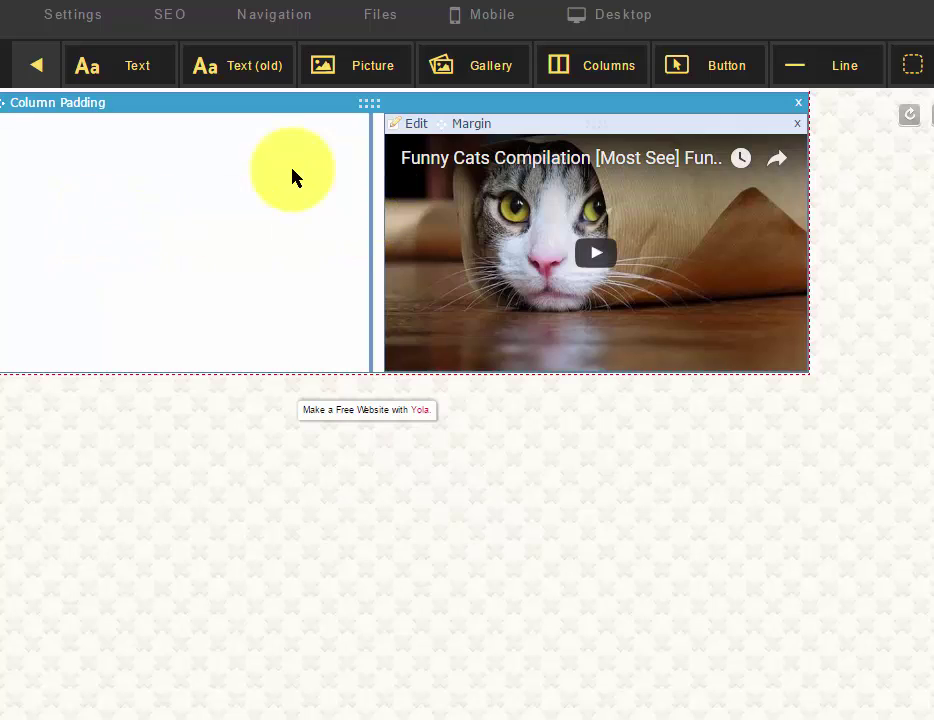
left_click(103, 68)
left_click_drag(103, 68, 131, 246)
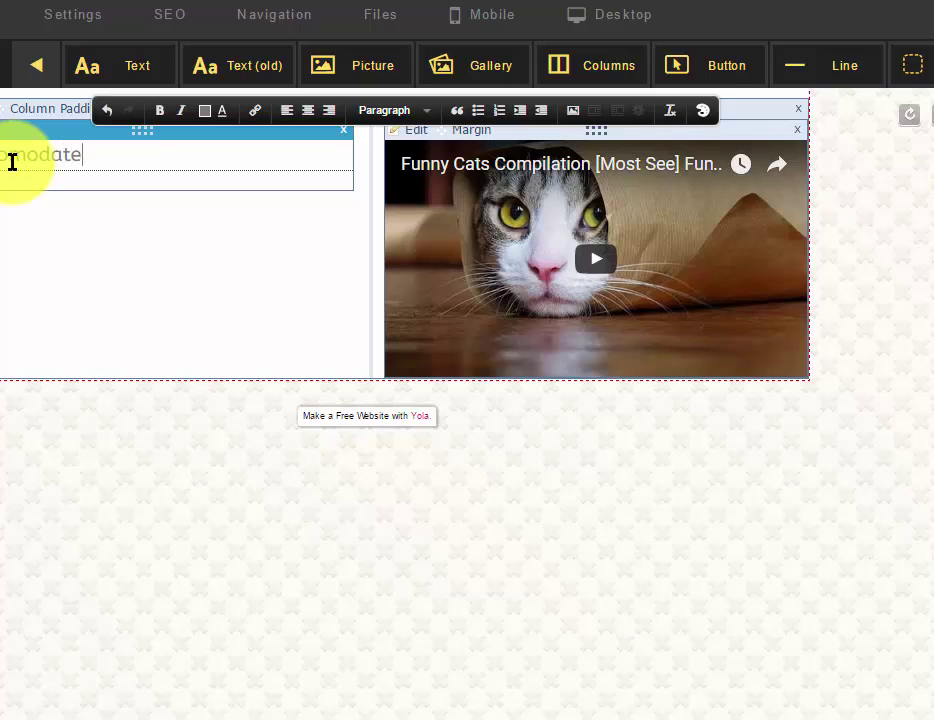
key("ctrl+z")
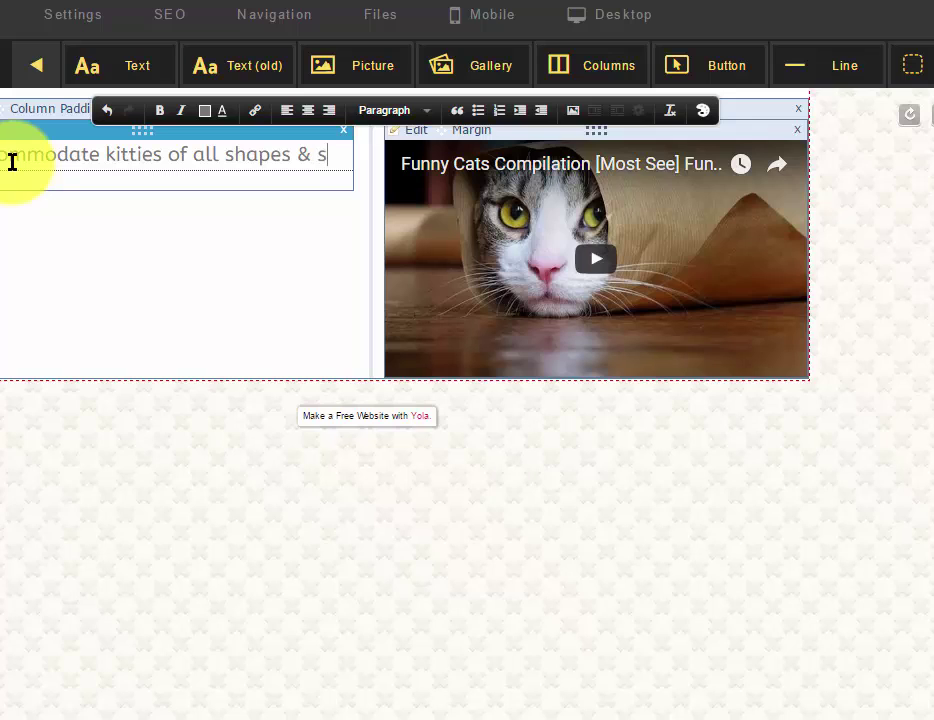
type("s")
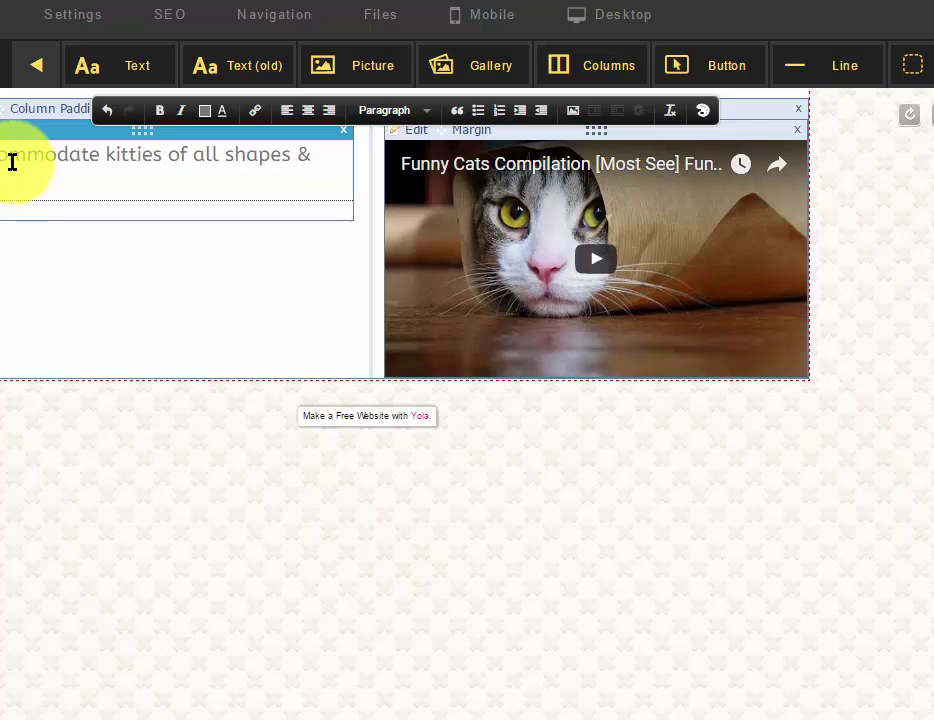
Delete the empty section below the black line, then the SUB HEADING block, confirming each.
scroll(434, 469, "up", 4)
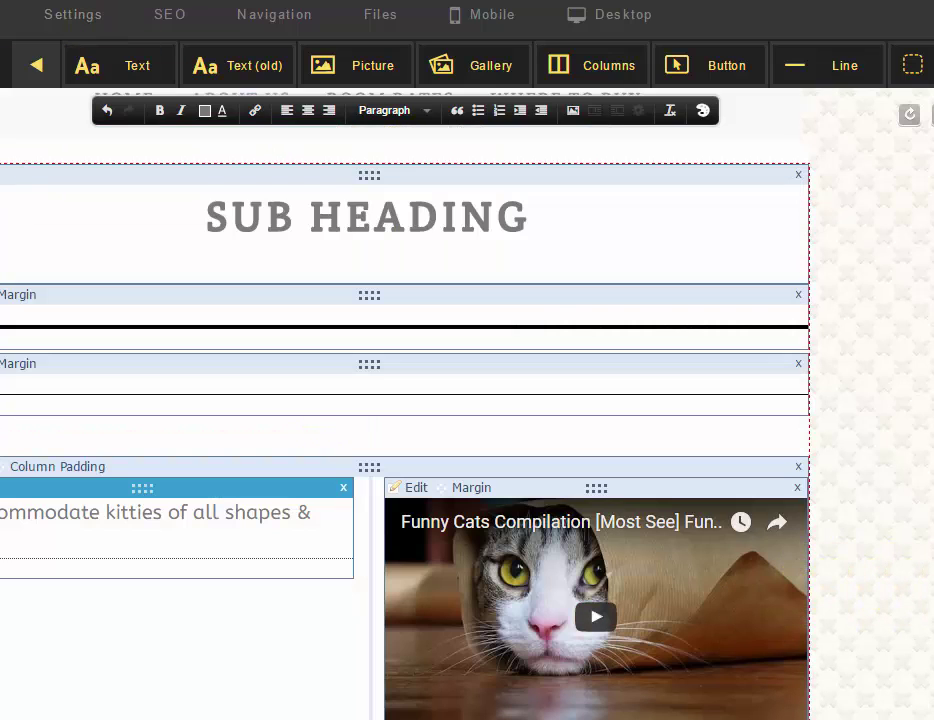
left_click(744, 367)
left_click(798, 364)
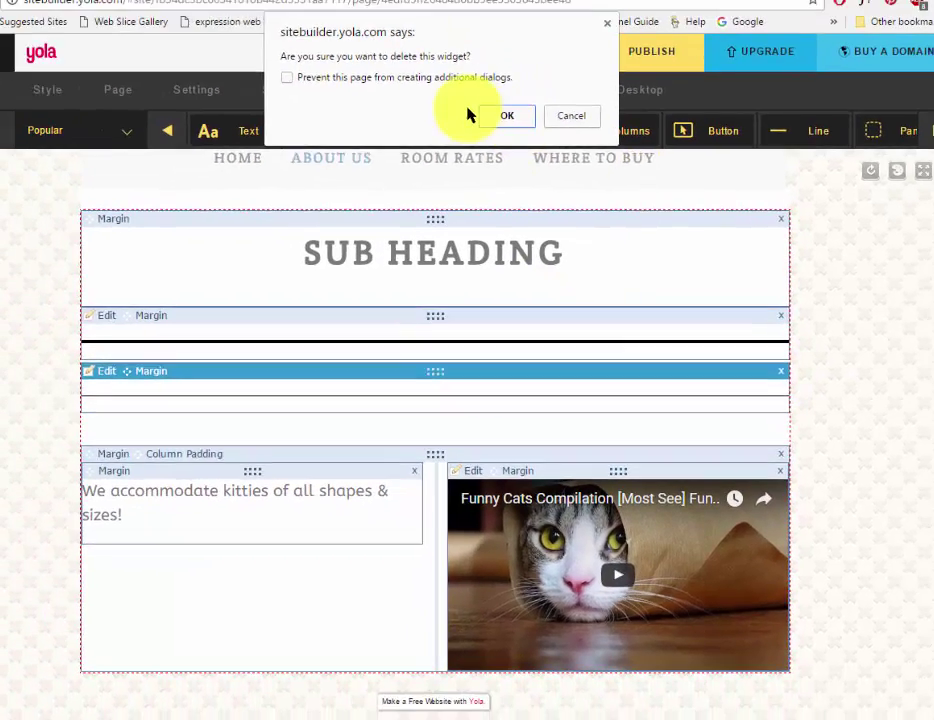
left_click(473, 68)
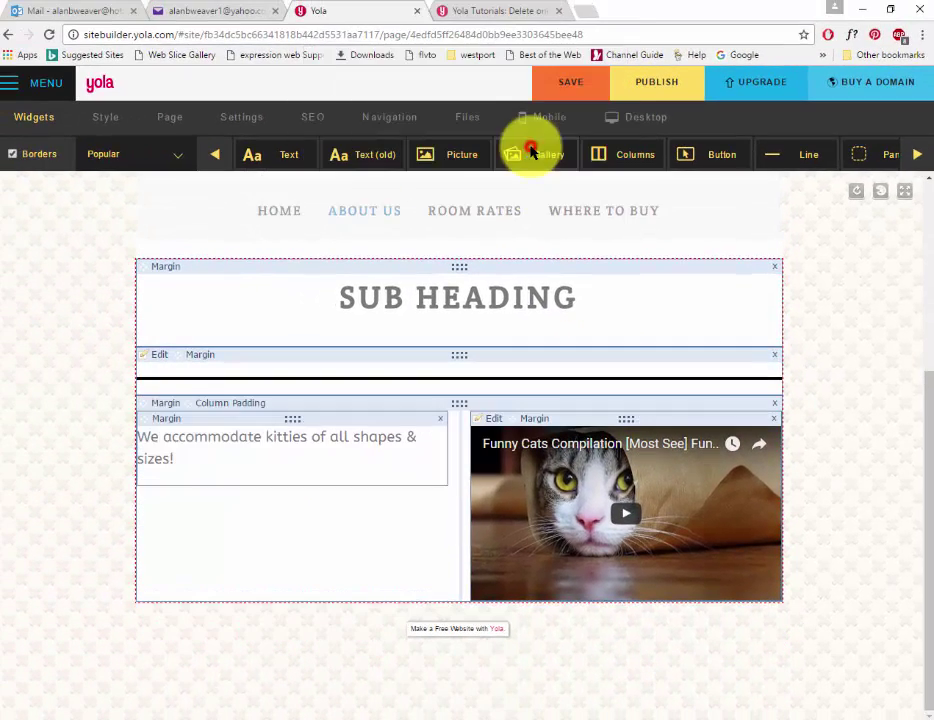
left_click(774, 268)
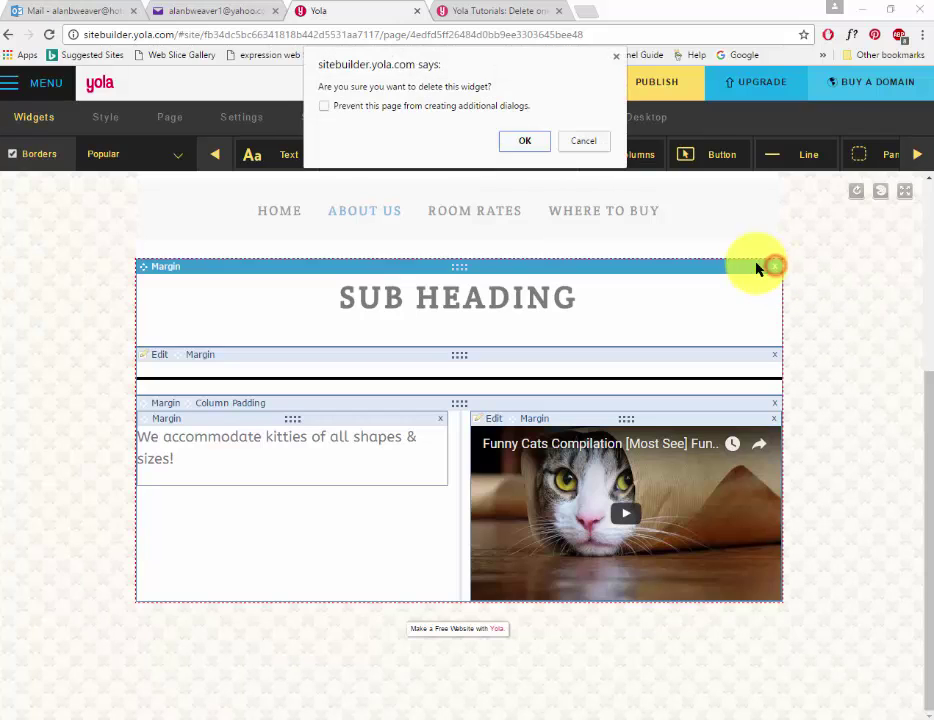
left_click(520, 141)
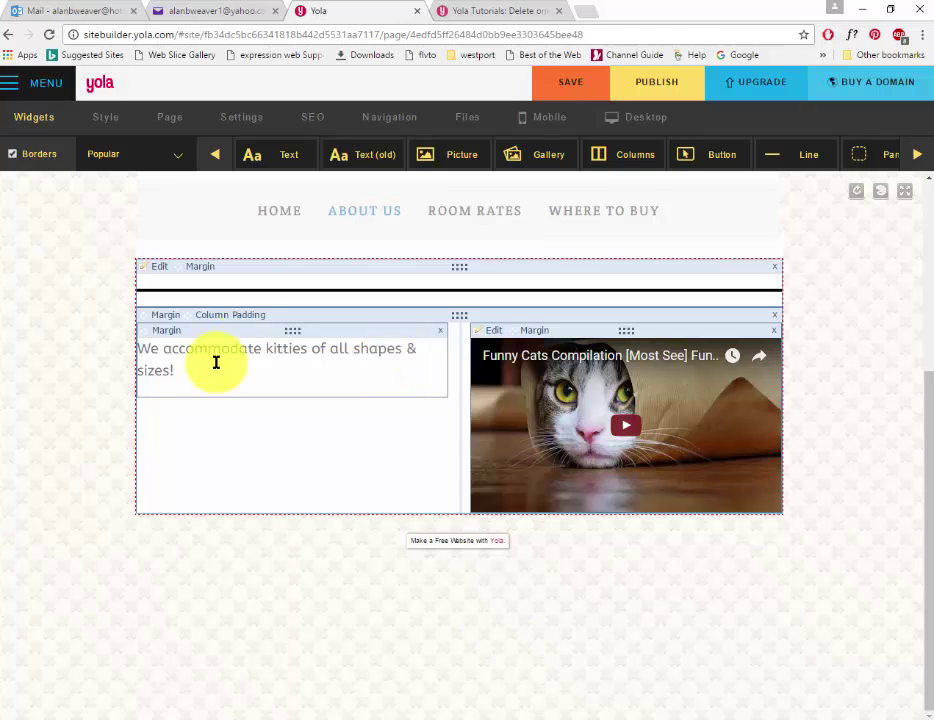
Place a divider line below the video, colour it ccccfd, and keep the solid style.
left_click_drag(784, 160, 540, 621)
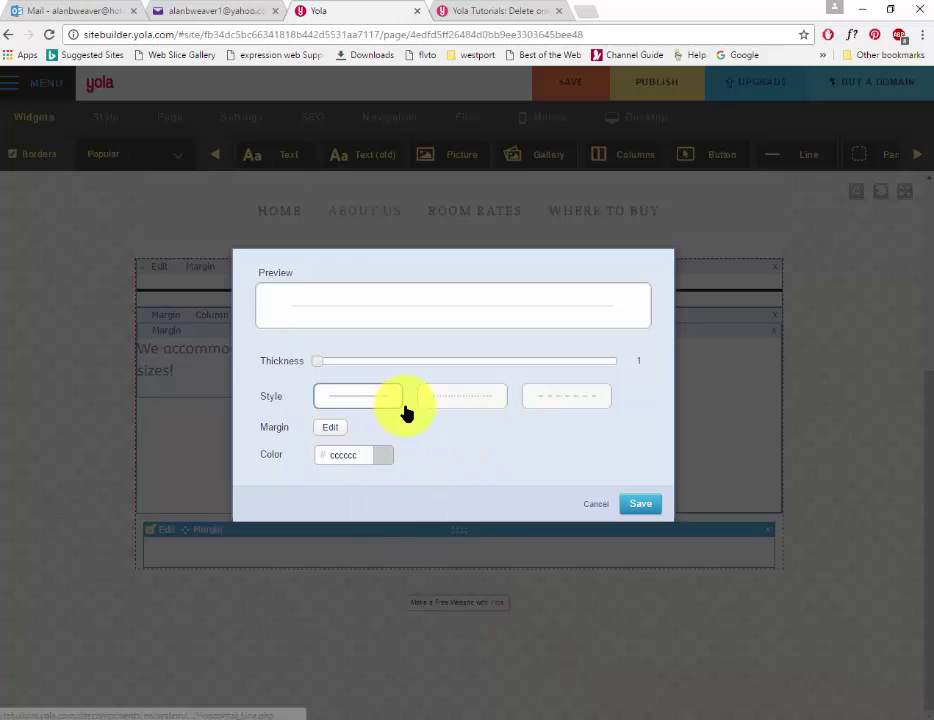
left_click(357, 461)
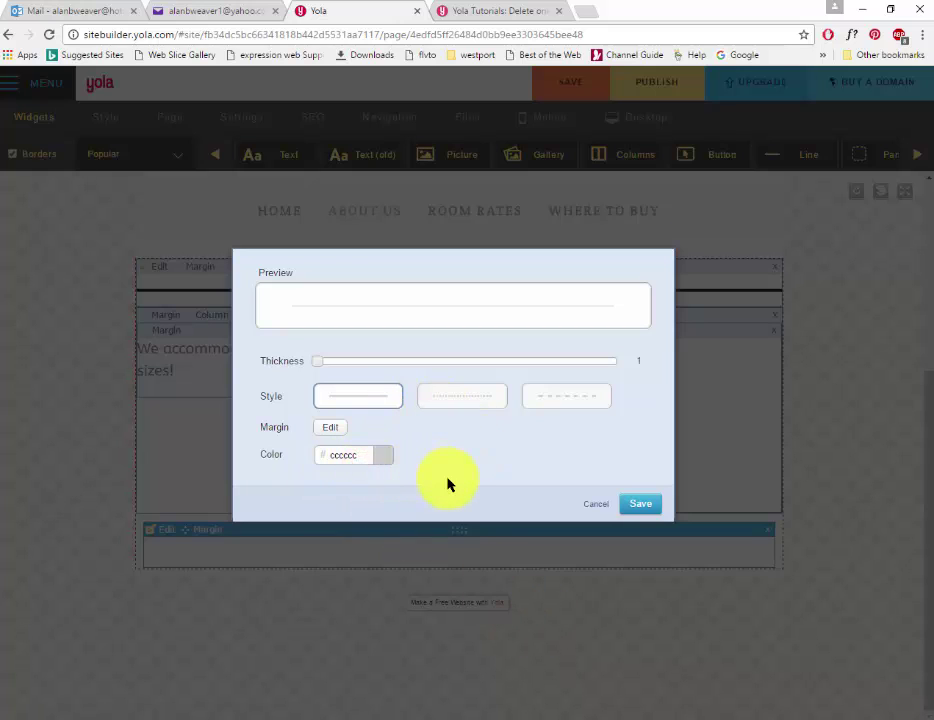
type("fd")
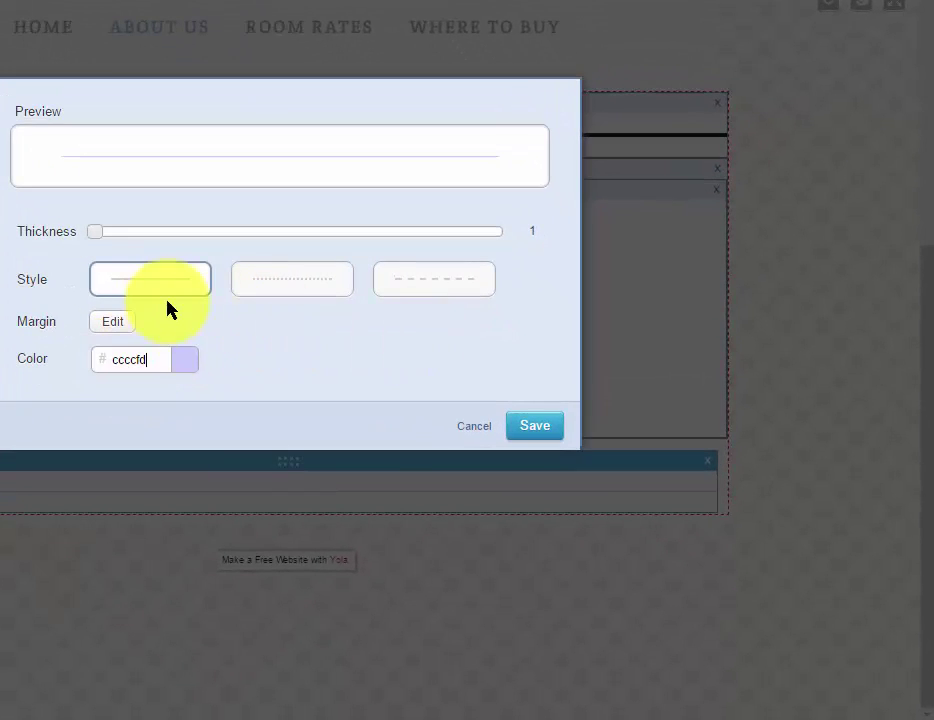
left_click(167, 281)
left_click(269, 274)
left_click(427, 283)
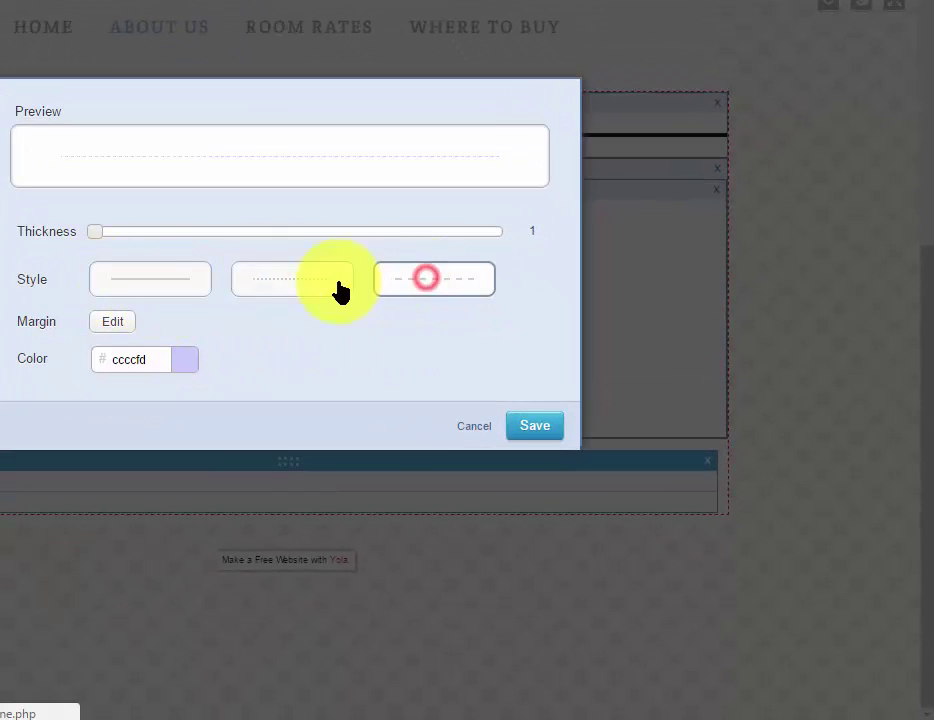
left_click(147, 280)
Set the line thickness to 5, save it, and start publishing the site.
left_click(101, 236)
left_click_drag(101, 236, 160, 236)
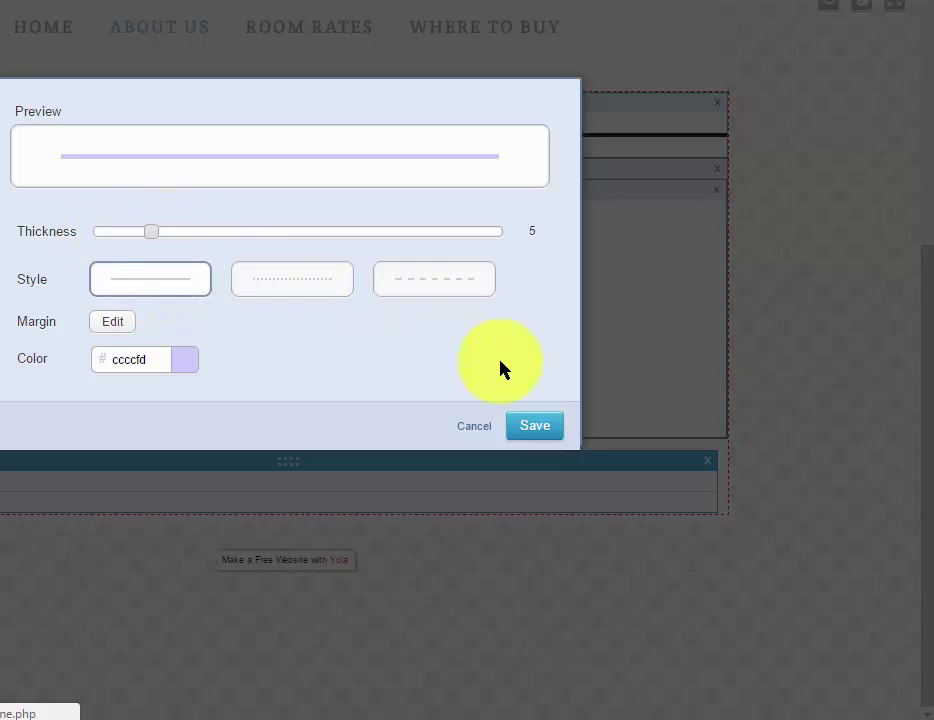
left_click(535, 430)
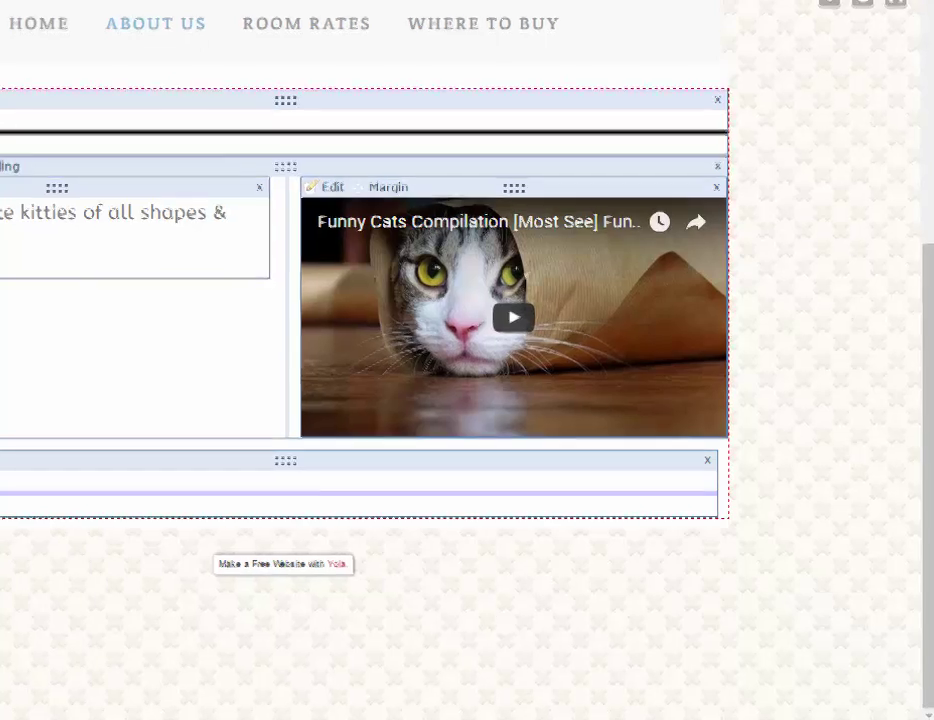
left_click(330, 187)
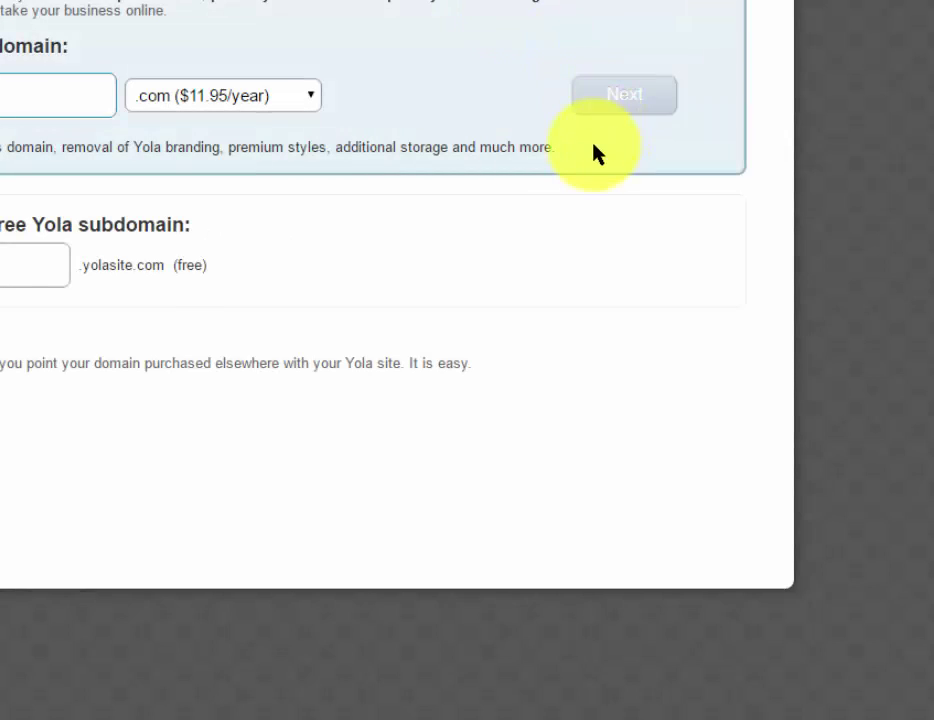
Choose the free yolasite.com subdomain option and publish the site there.
left_click(35, 347)
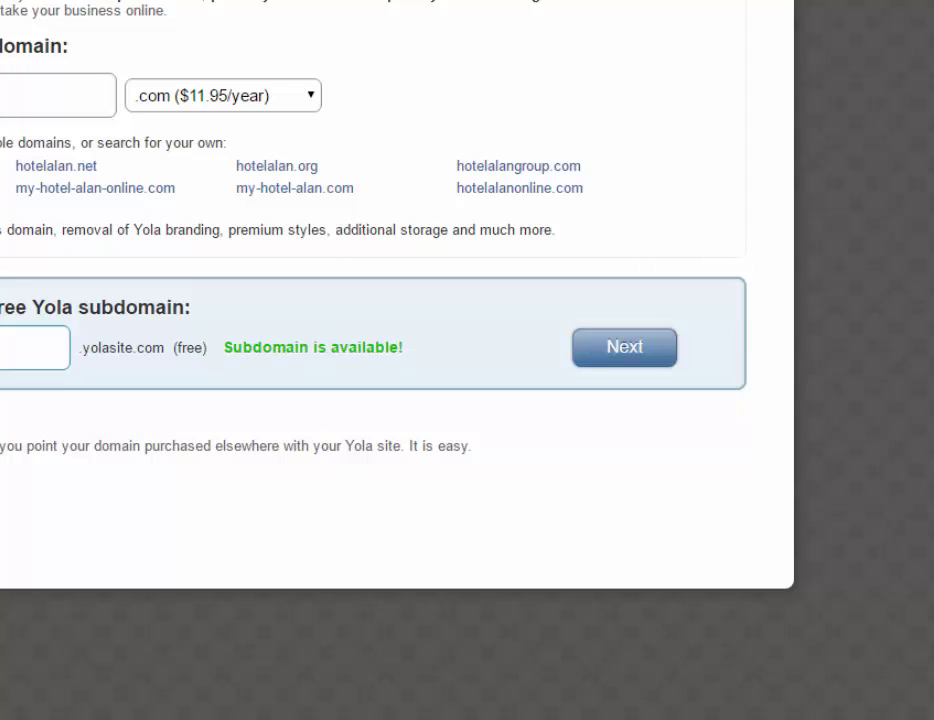
left_click(634, 356)
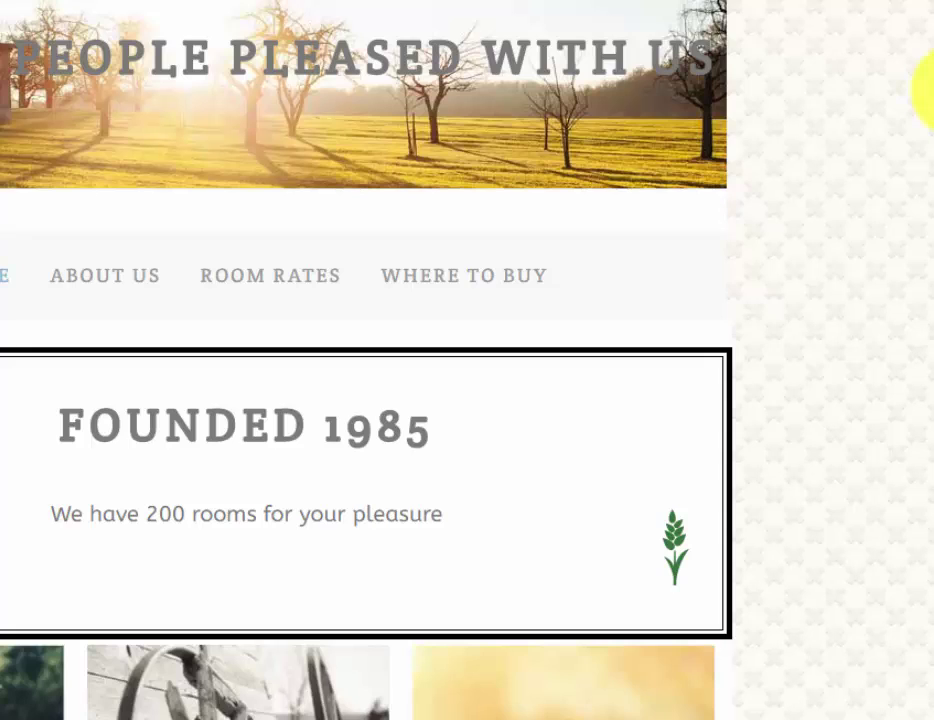
scroll(925, 100, "down", 1)
left_click(316, 248)
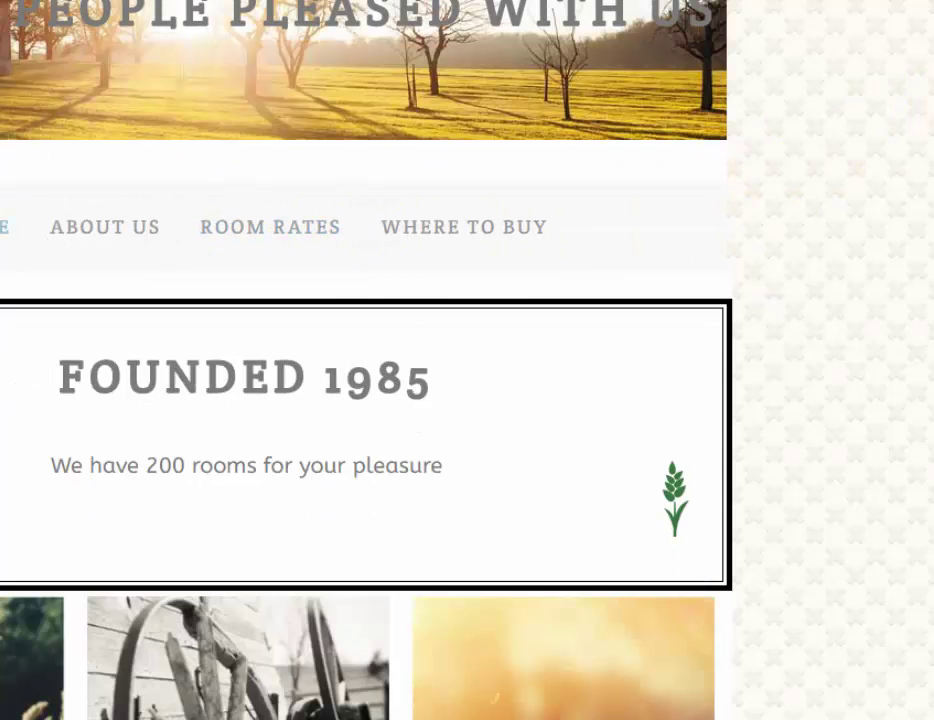
left_click(470, 220)
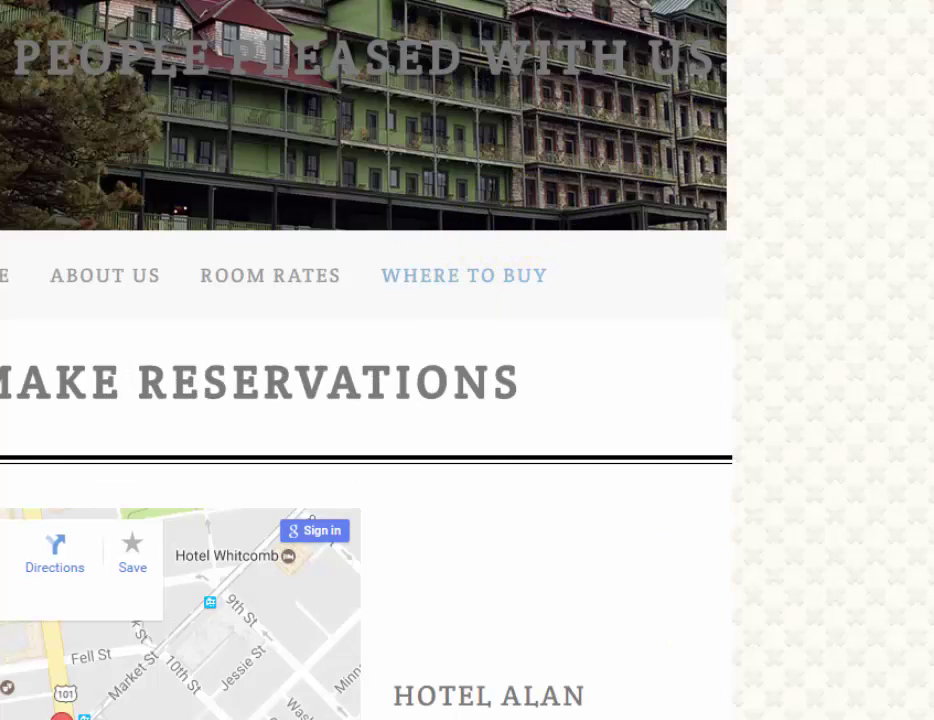
scroll(540, 140, "down", 3)
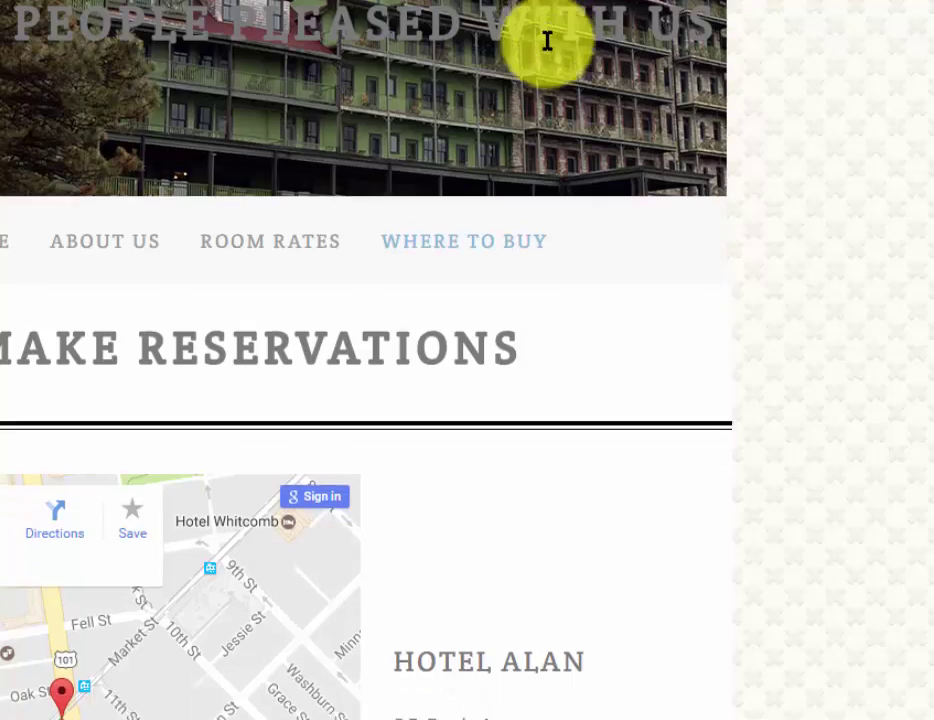
scroll(548, 46, "down", 3)
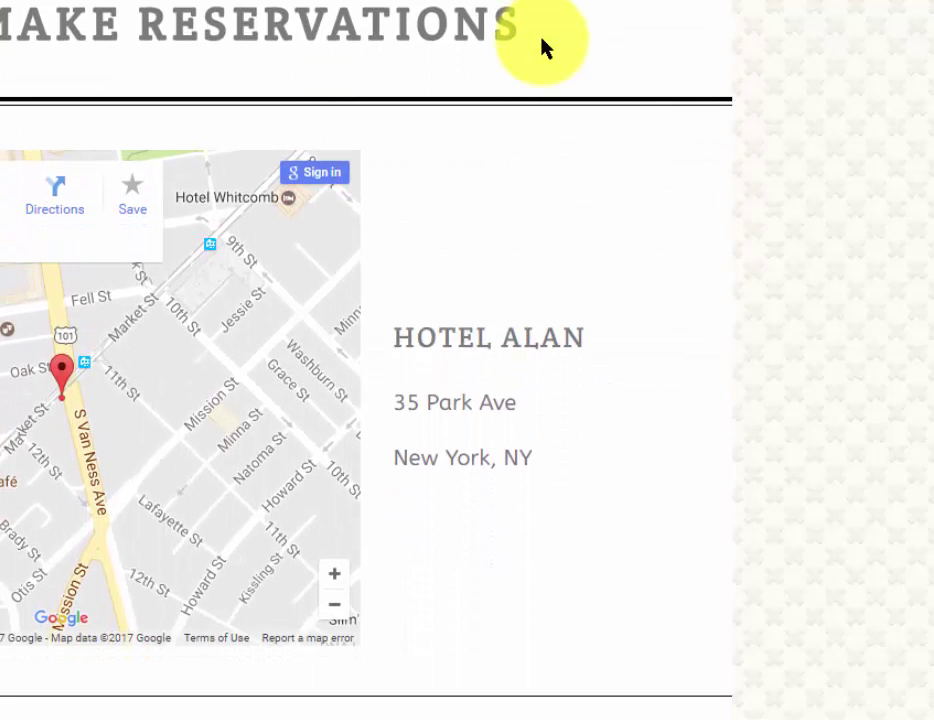
scroll(400, 46, "up", 1)
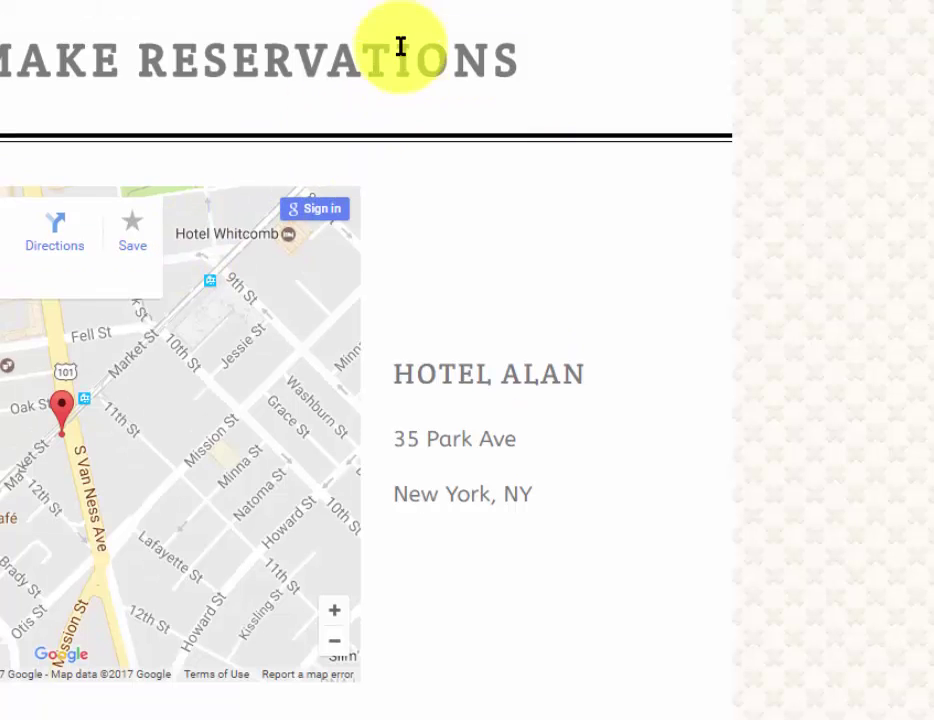
scroll(400, 46, "up", 5)
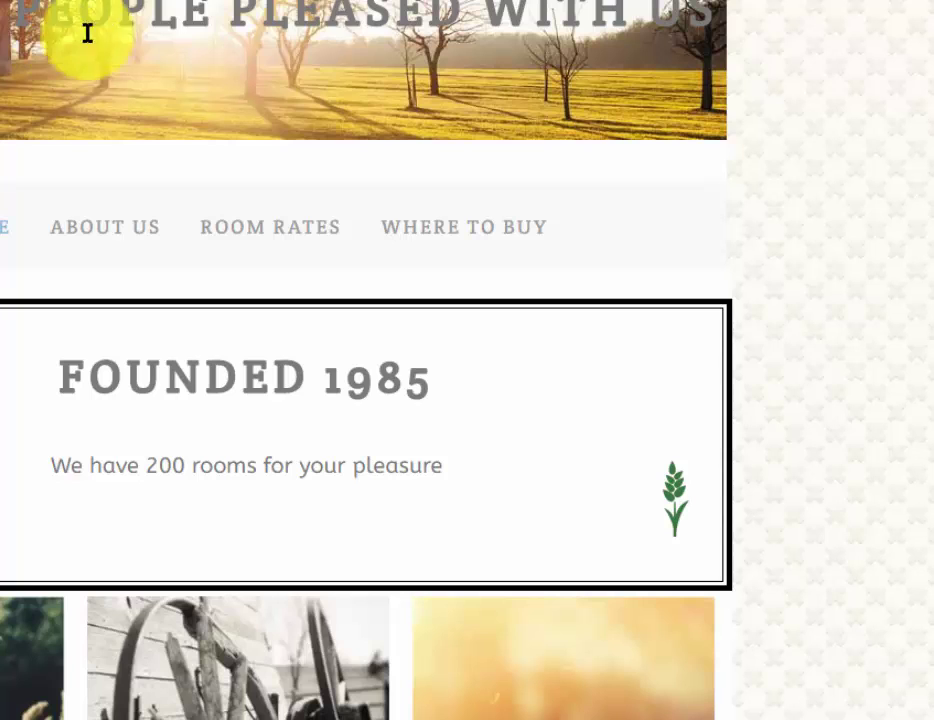
left_click(136, 240)
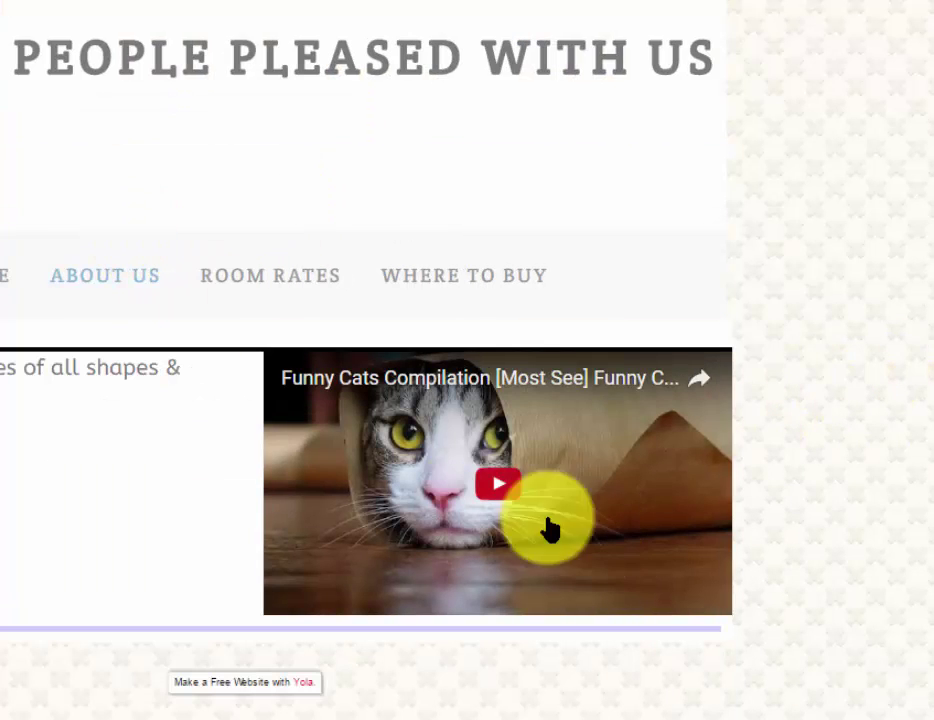
left_click(505, 480)
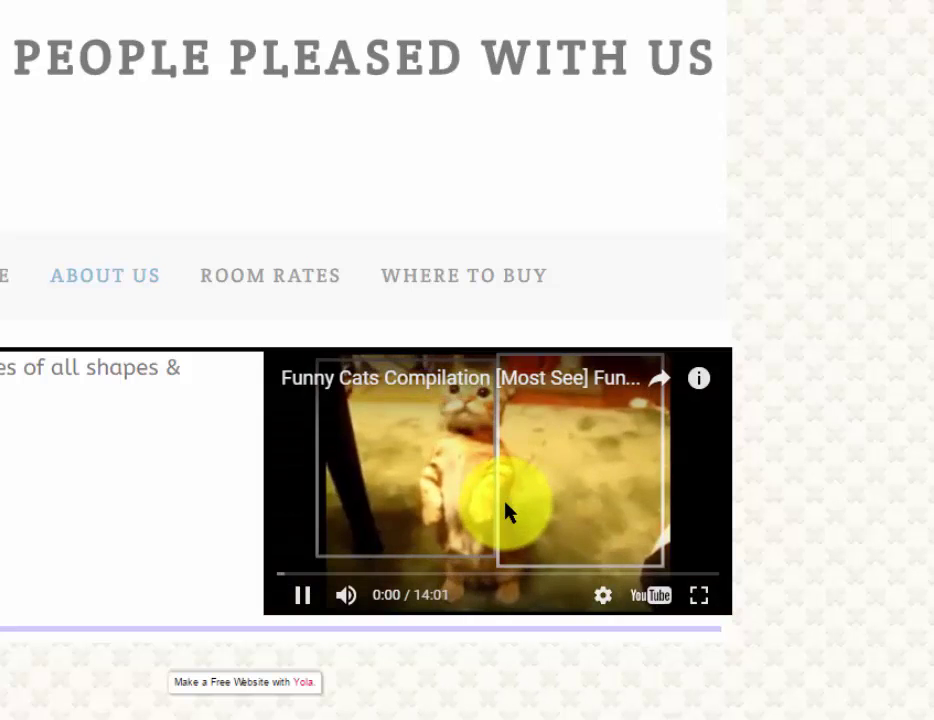
left_click(304, 598)
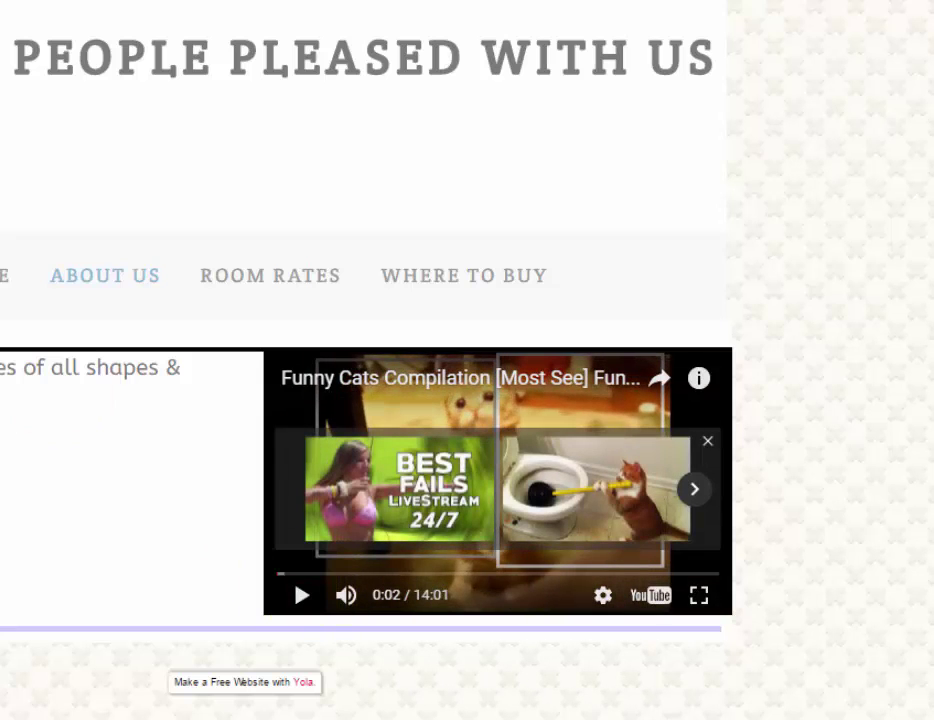
left_click(270, 288)
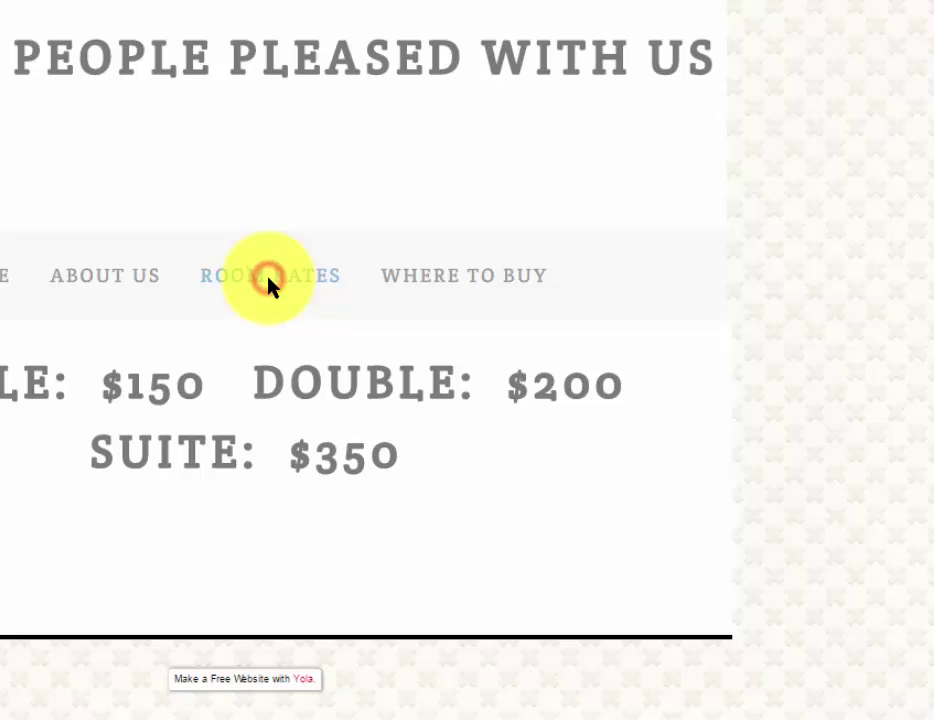
left_click(125, 284)
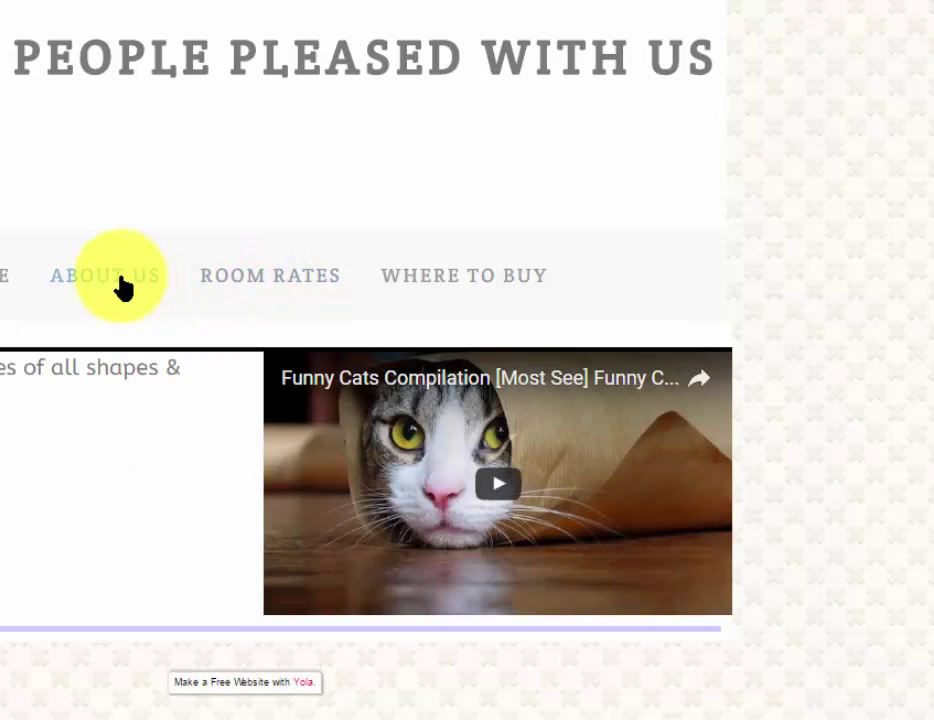
left_click(4, 275)
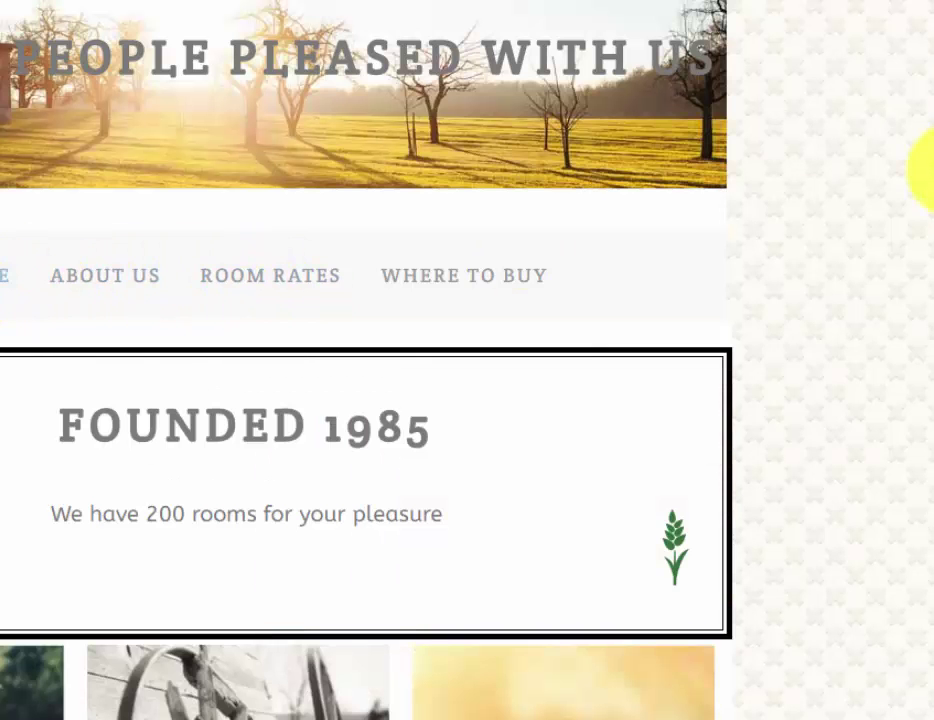
scroll(928, 170, "down", 6)
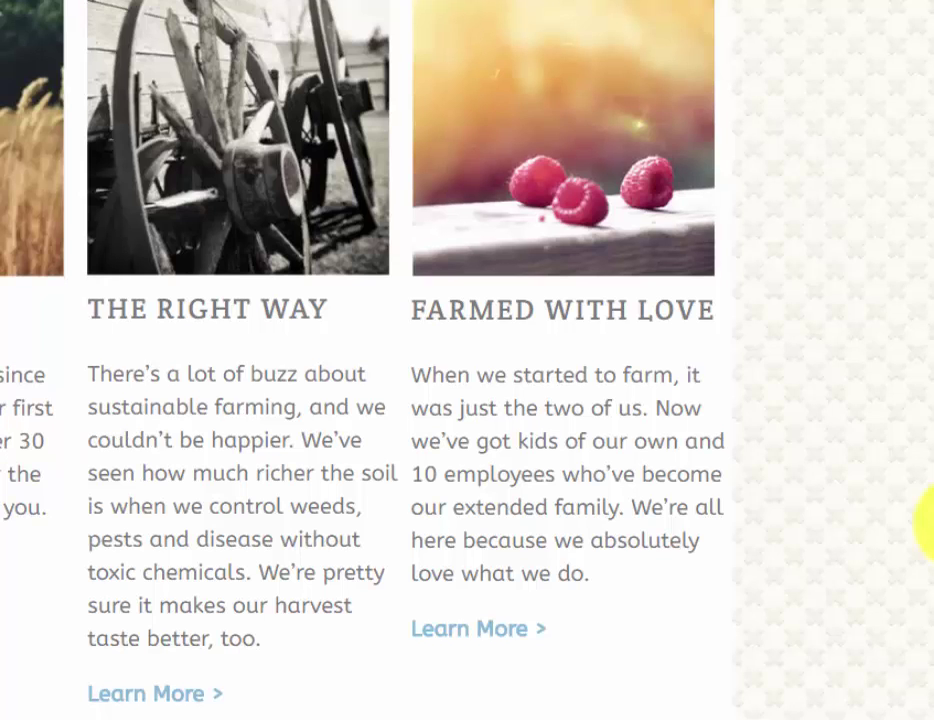